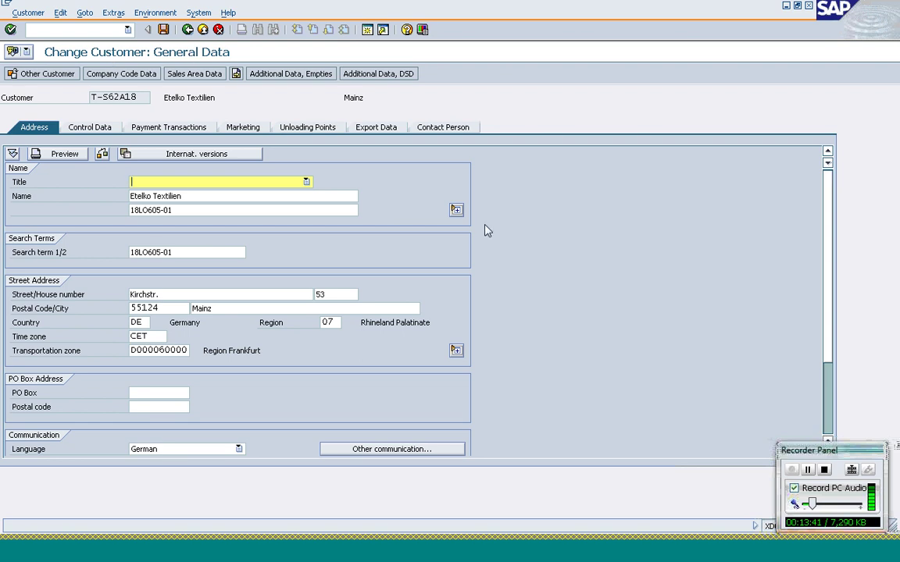
Step: Review the customer's address data, including the street address, transportation zone and communication details
scroll(828, 234, down, 3)
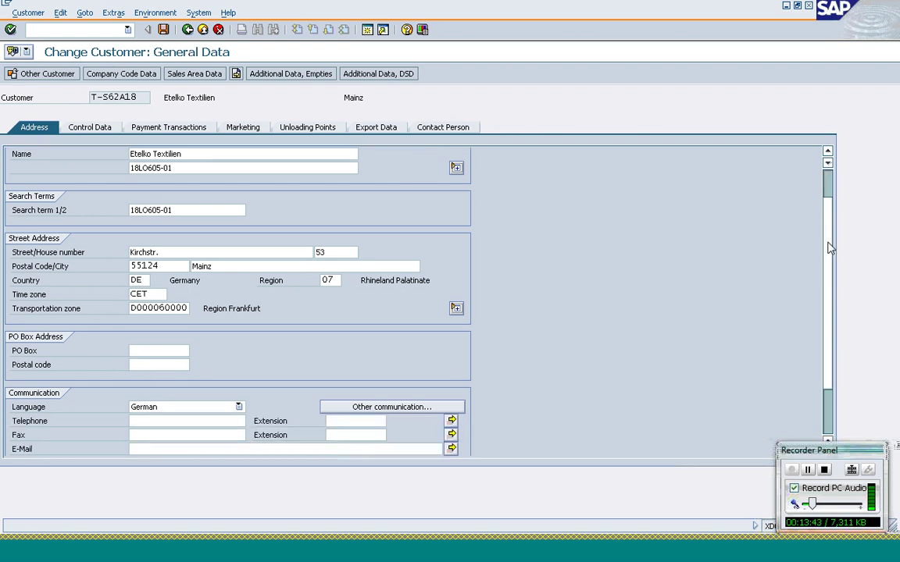
scroll(824, 246, up, 3)
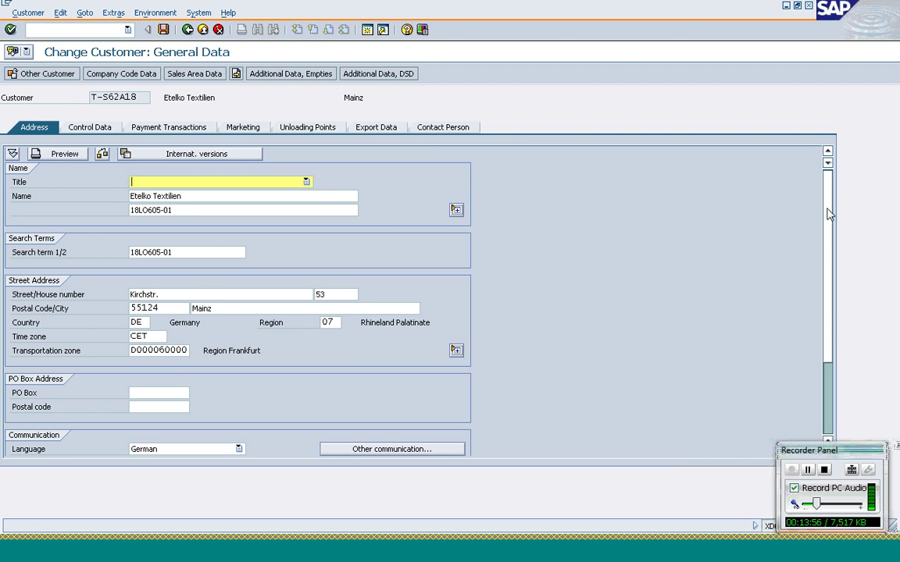
scroll(747, 199, down, 1)
scroll(747, 195, up, 1)
click(171, 294)
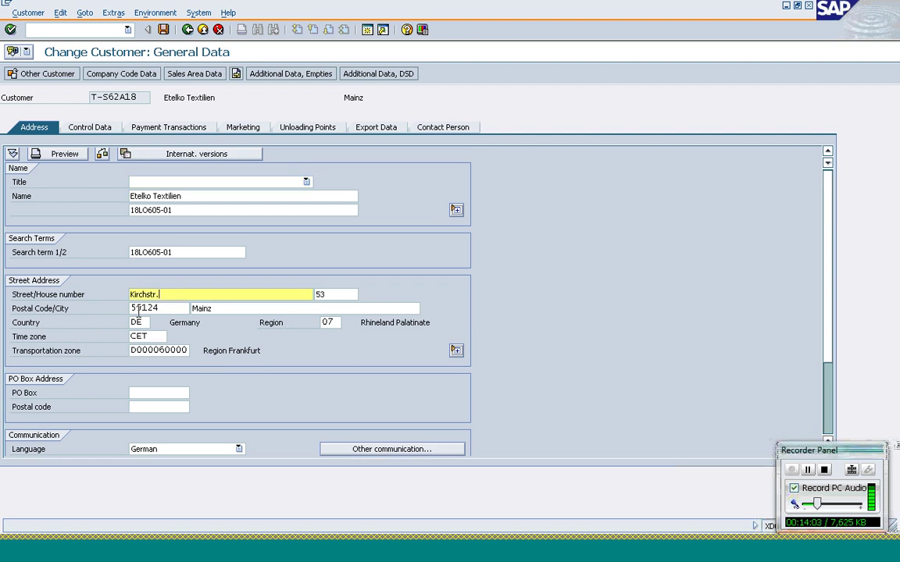
click(141, 351)
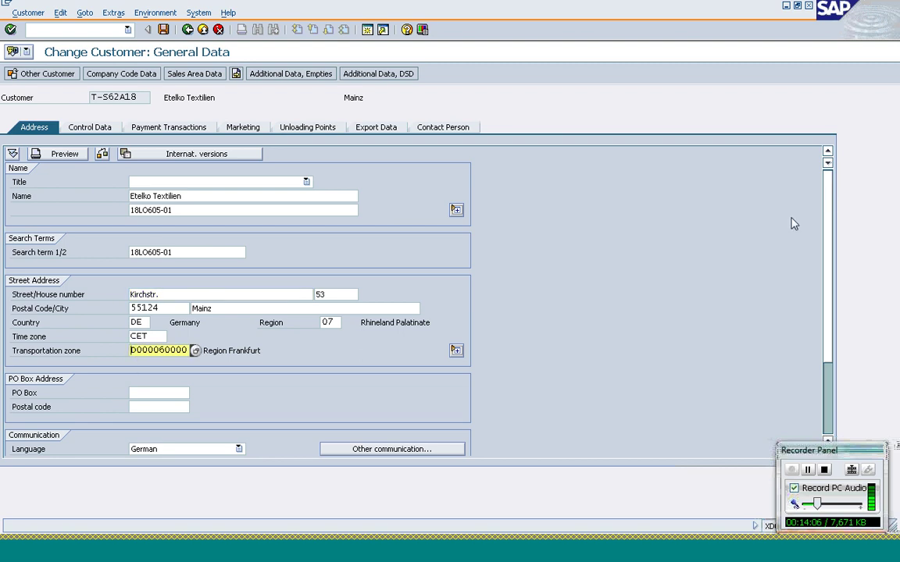
scroll(751, 188, down, 2)
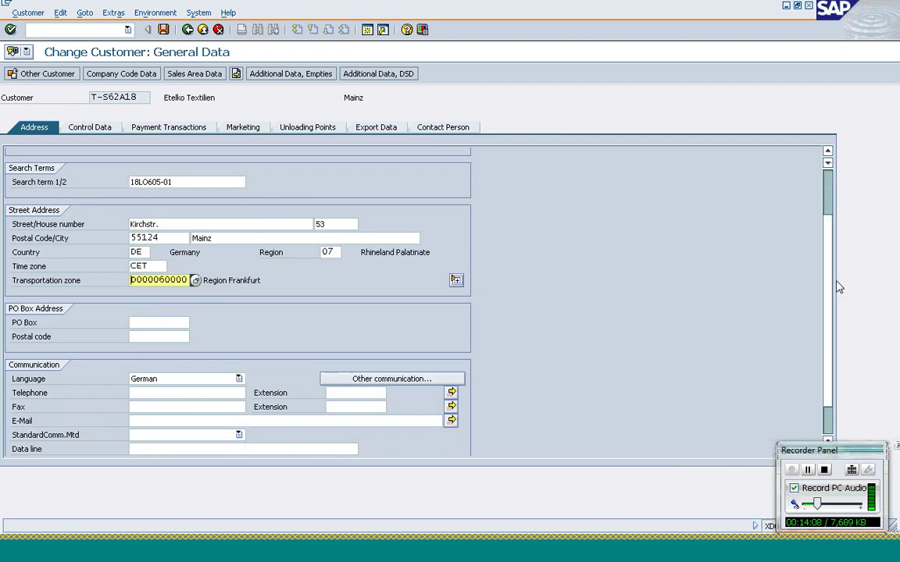
scroll(838, 287, down, 1)
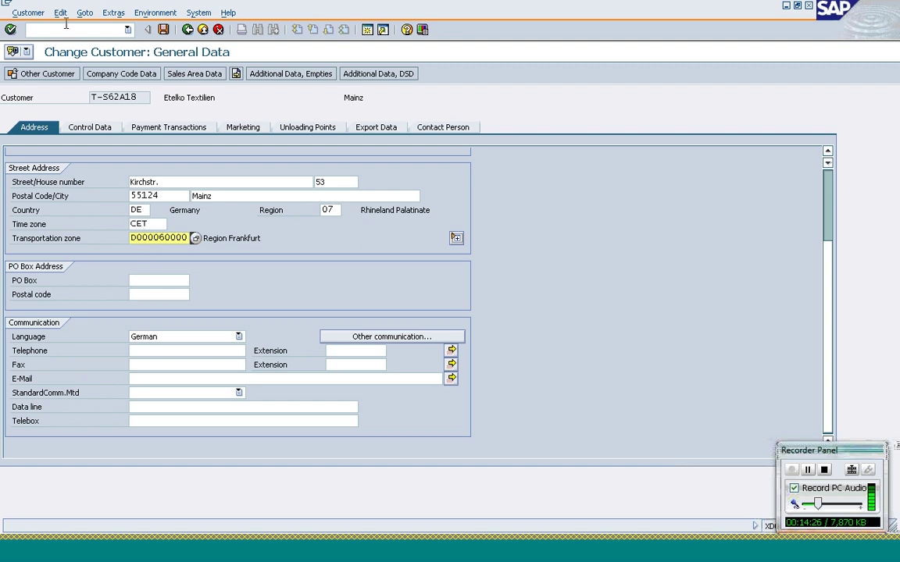
Step: Look at the customer's control data, then return to the address data and locate the transportation zone
click(92, 129)
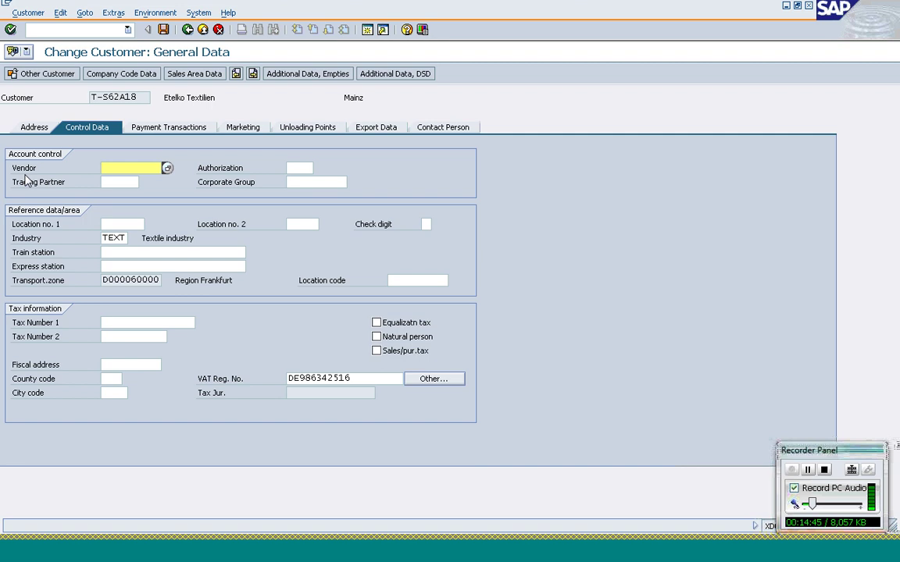
click(35, 128)
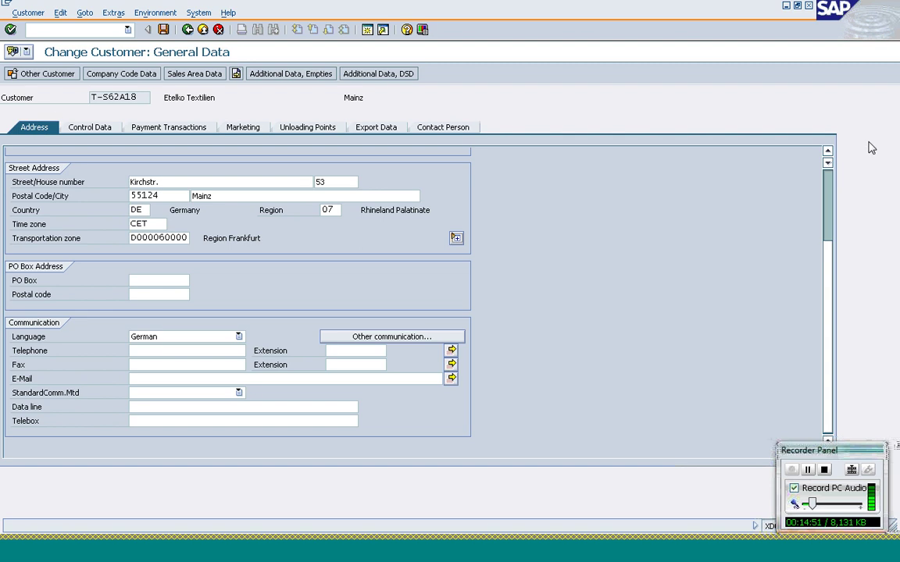
scroll(830, 182, up, 3)
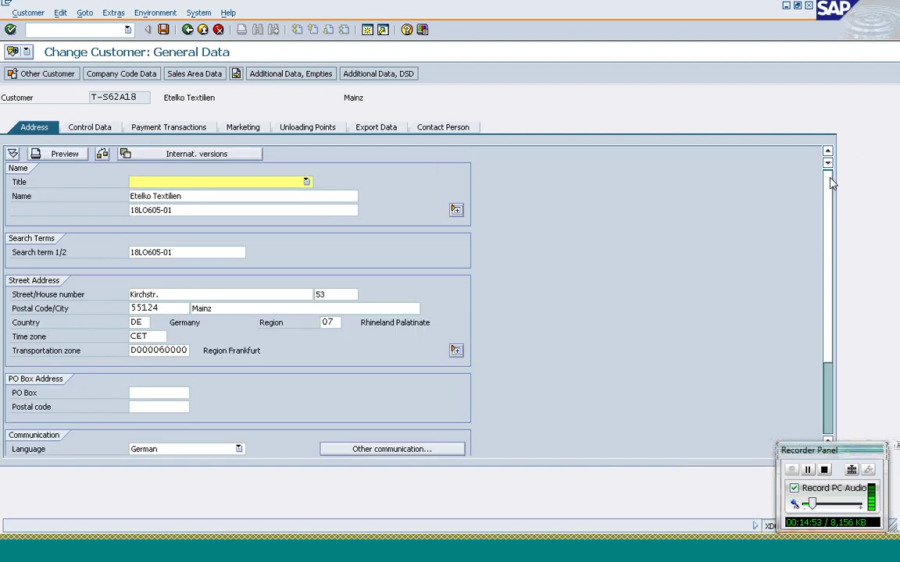
scroll(830, 182, down, 3)
scroll(830, 182, up, 3)
click(151, 351)
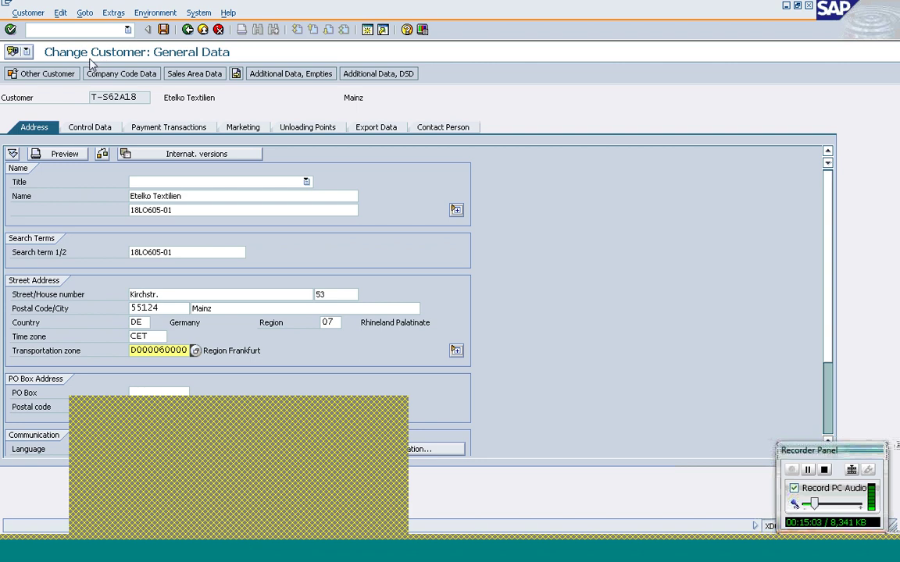
Step: Open the change sales order transaction VA02 in a new session
click(71, 29)
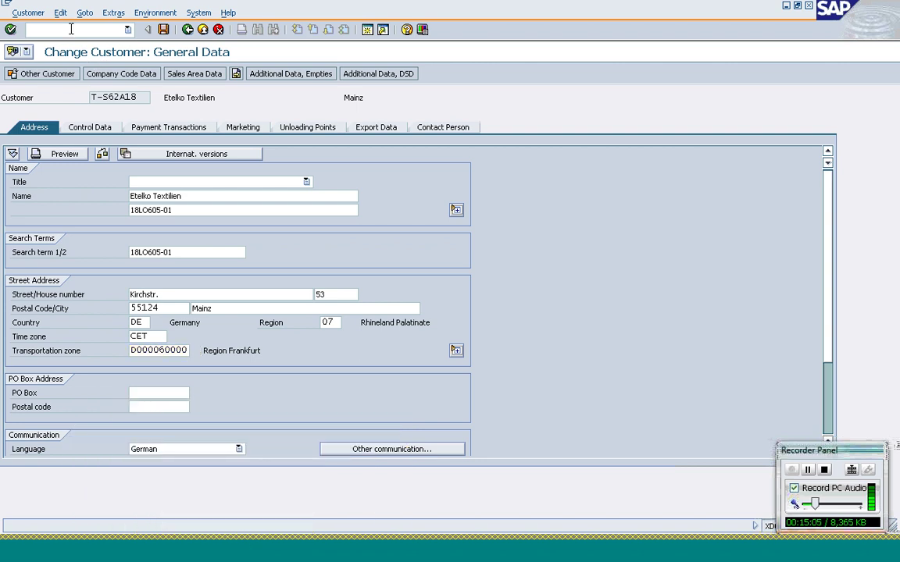
text(/ova02)
key(Return)
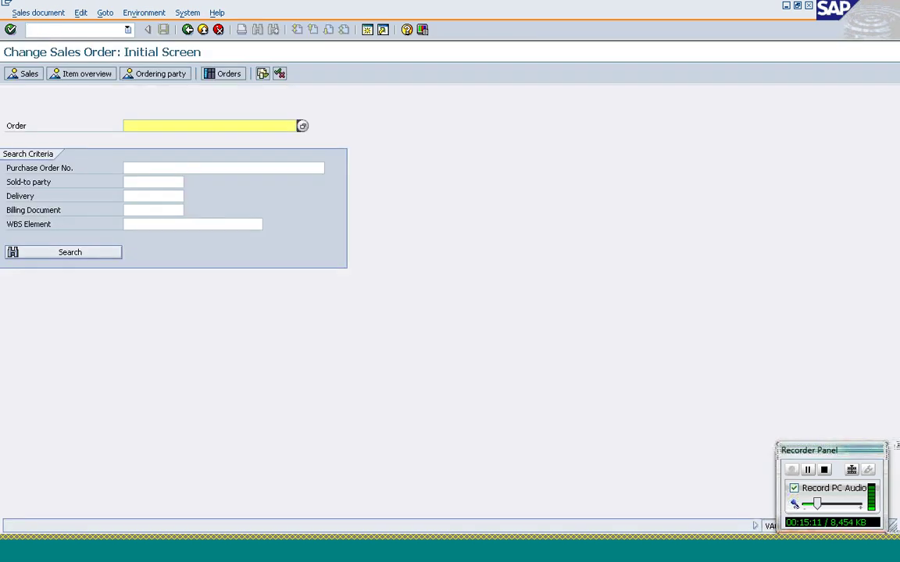
Step: Try to open two previously used sales orders from the order field's entry history, and clear the field
key(BackSpace)
key(Return)
key(Return)
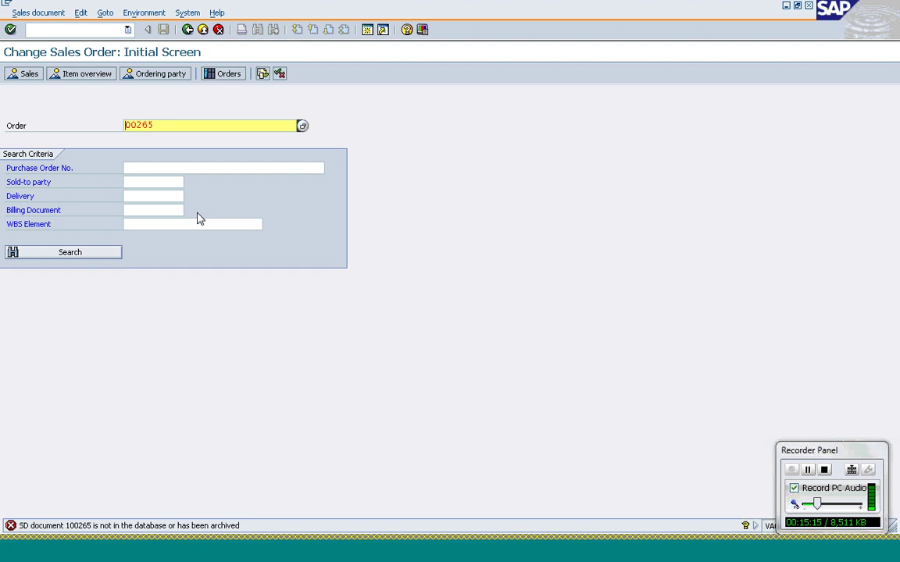
key(BackSpace)
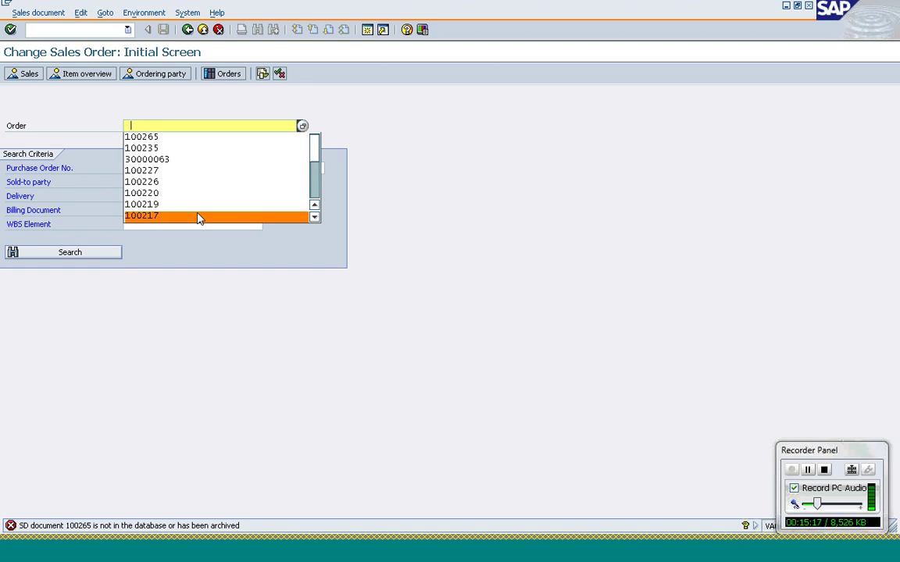
key(Up)
key(Up)
key(Up)
key(Up)
key(Up)
key(Up)
key(Return)
key(Return)
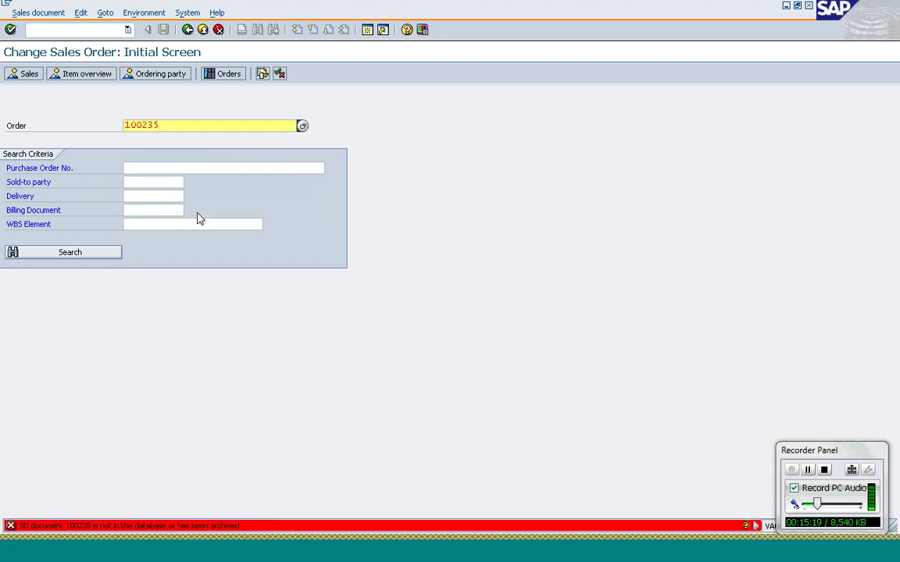
key(BackSpace)
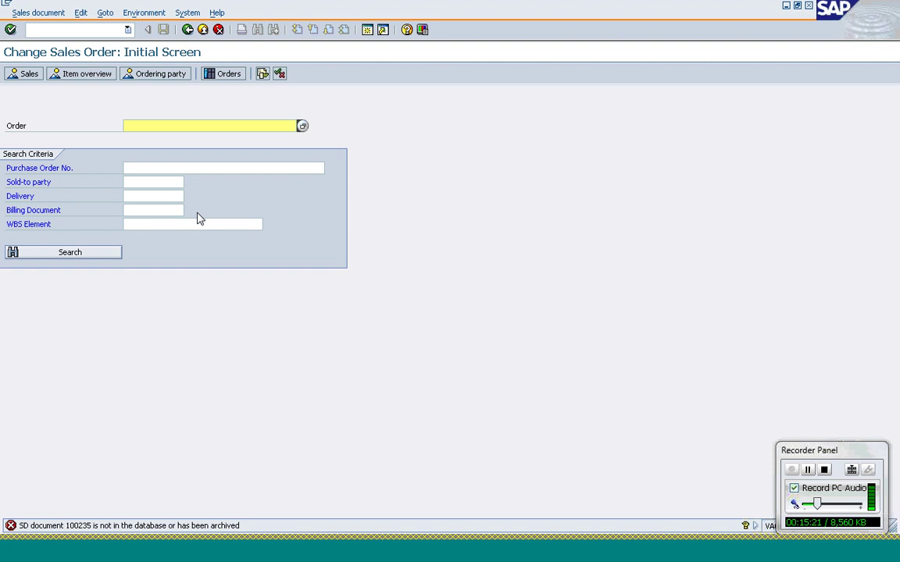
Step: Start creating a sales order of type OR for sales organization 1000, distribution channel 10 and division 00
click(47, 14)
click(37, 29)
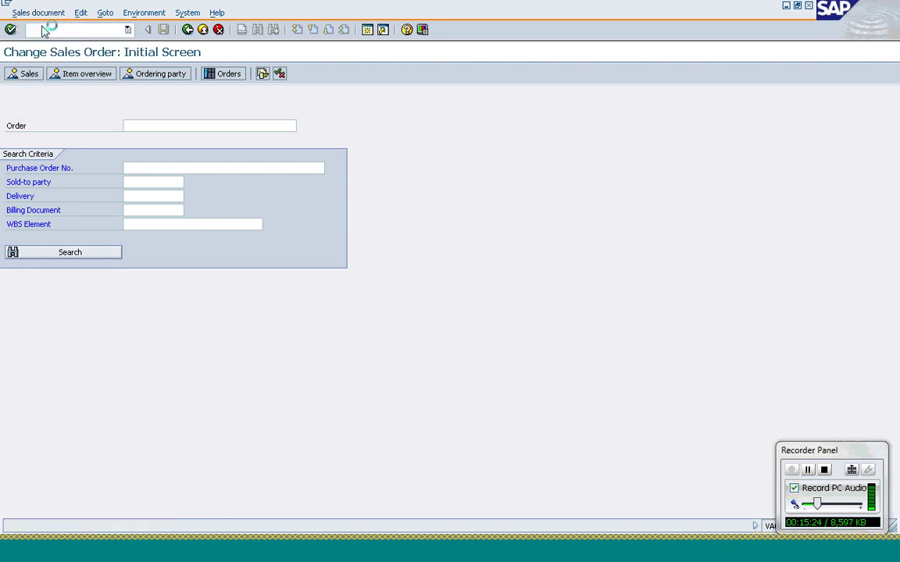
text(OR)
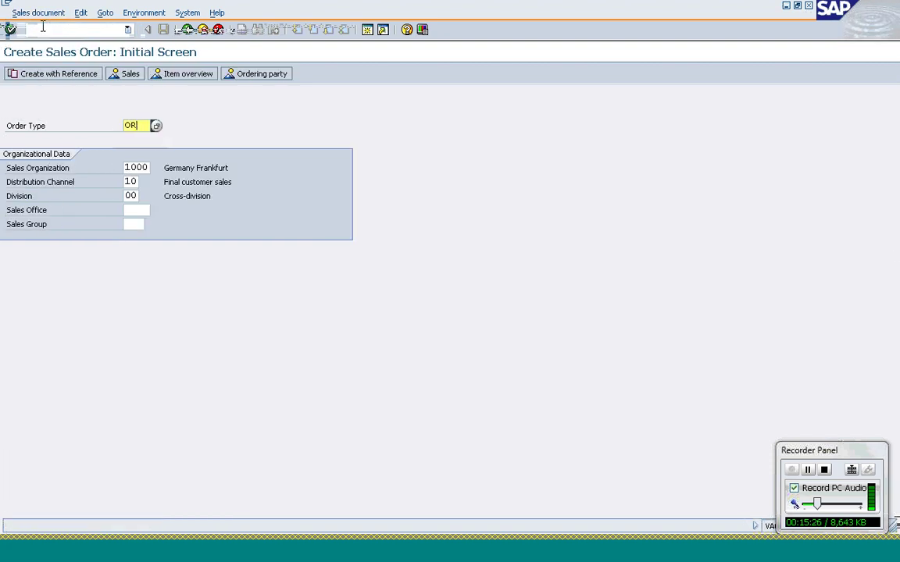
click(166, 200)
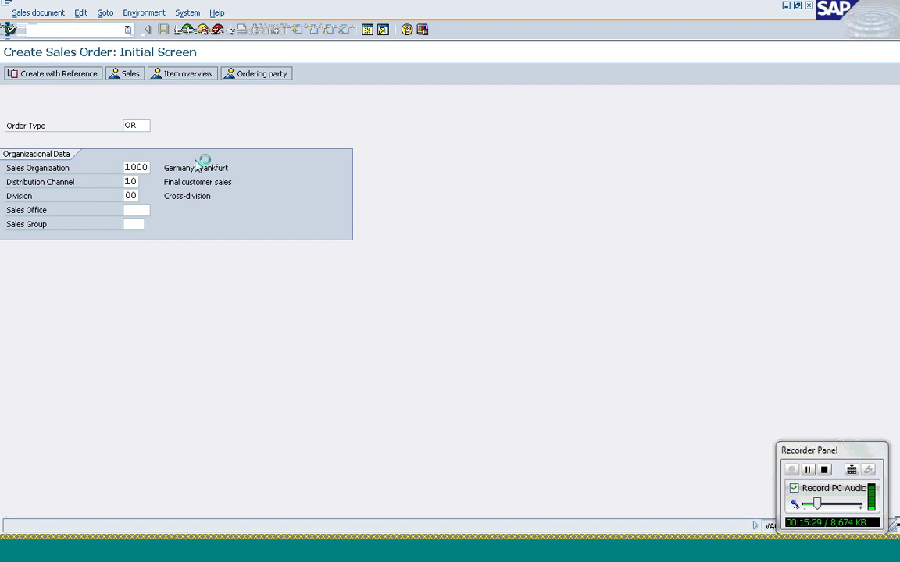
key(Return)
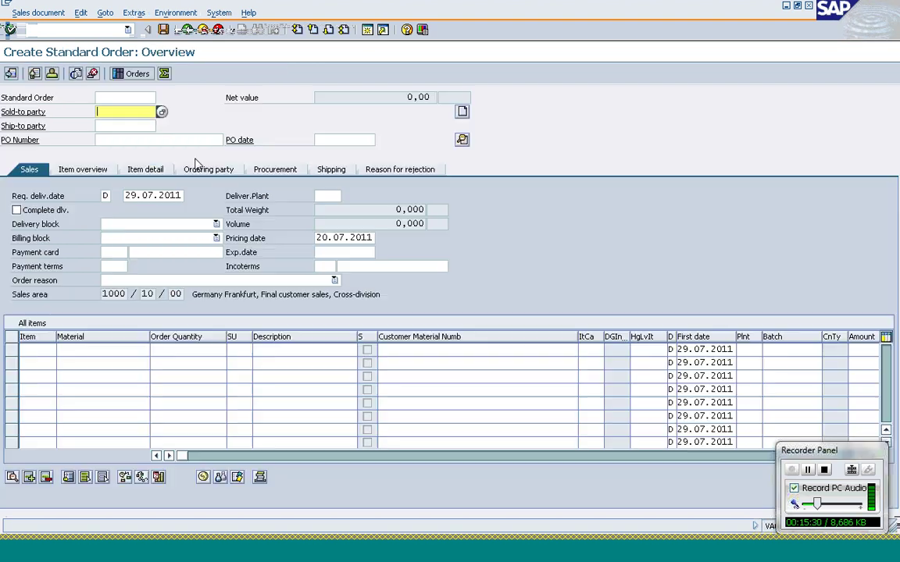
Step: Fill in the Etelko Textilien customer as sold-to party from the entry history and enter SO as the PO number
key(BackSpace)
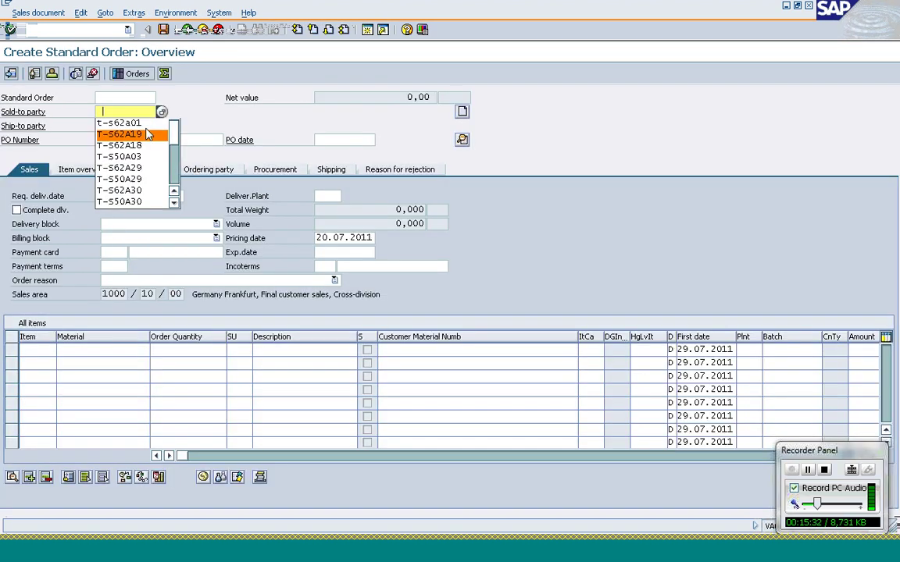
click(149, 134)
key(Tab)
key(Tab)
text(SO)
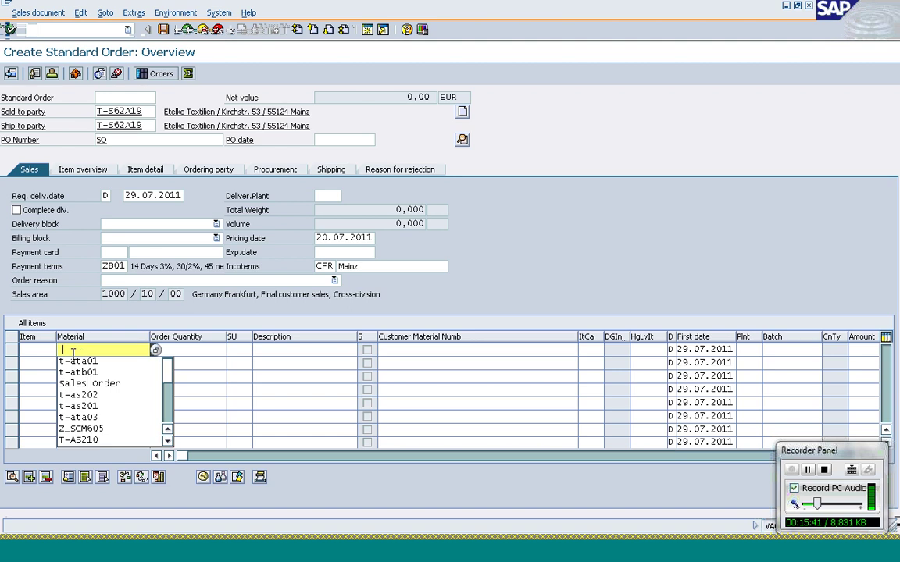
Step: Add material T-ATA01 with an order quantity of 1 as the first order item
key(Down)
key(Return)
key(Tab)
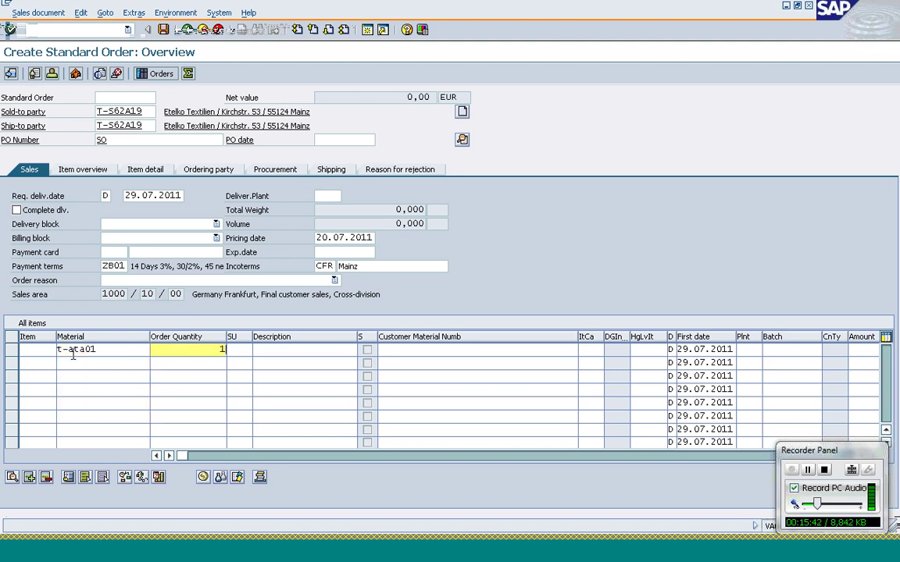
text(1)
key(Return)
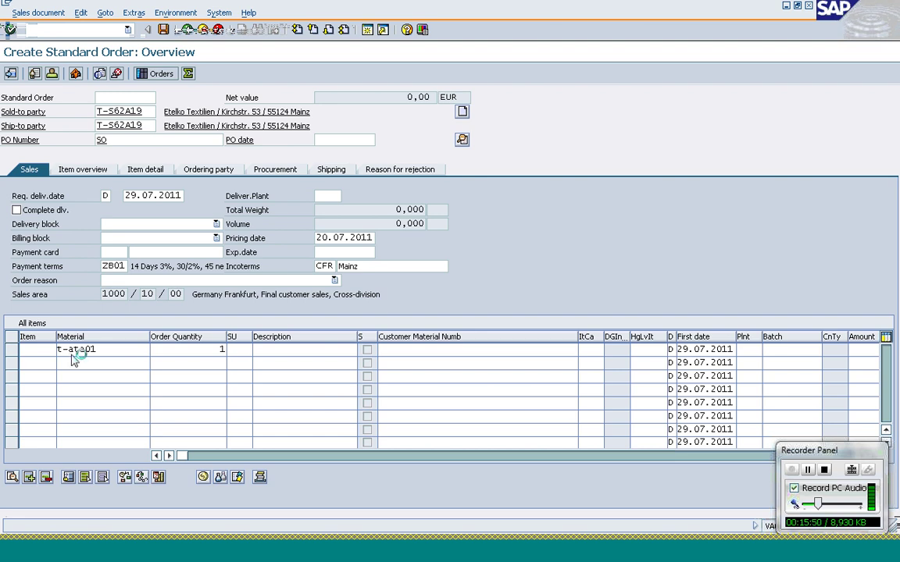
Step: Open the details of the T-ATA01 item and check the route in its shipping data
click(12, 353)
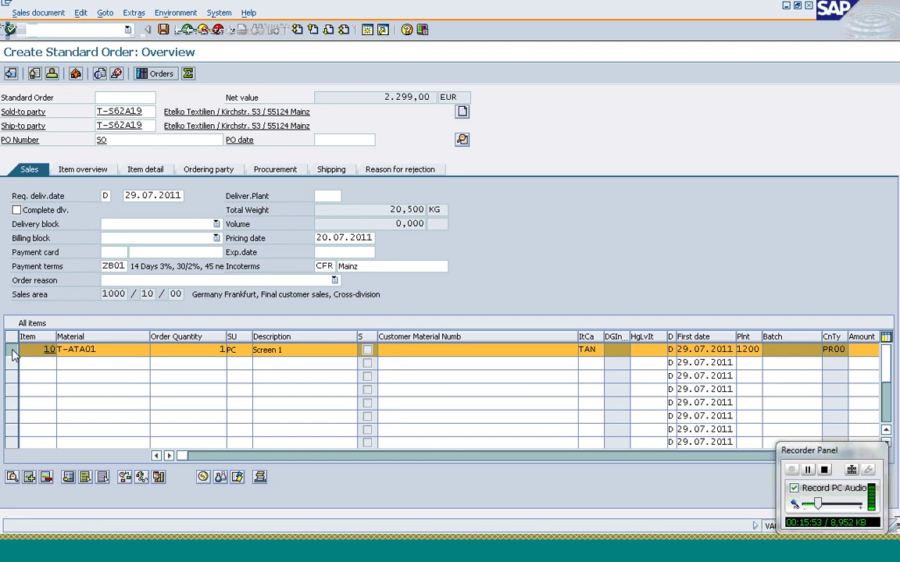
click(13, 478)
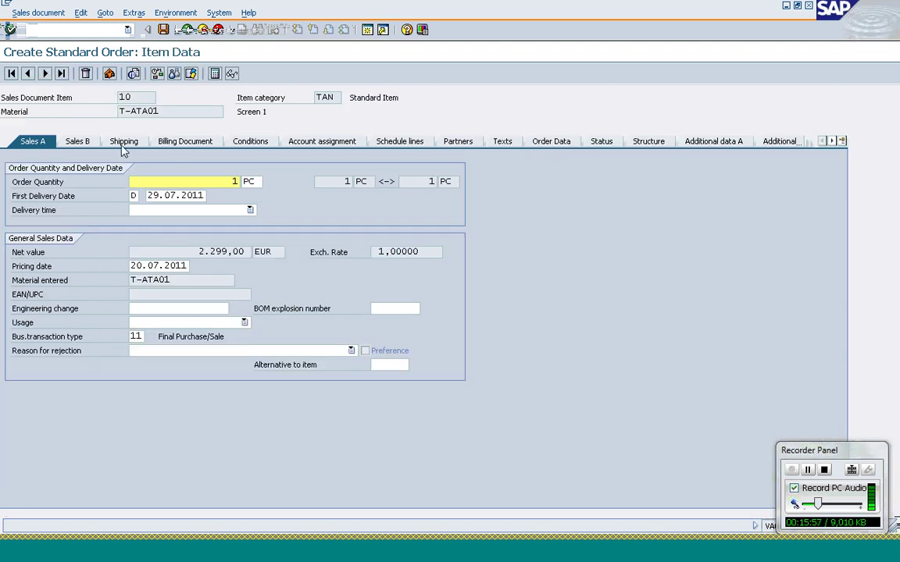
click(124, 144)
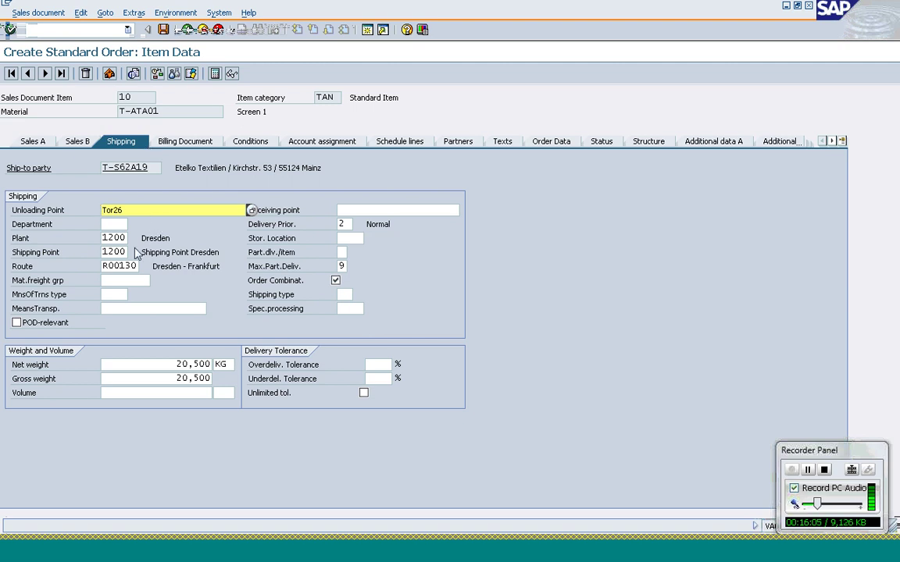
click(114, 266)
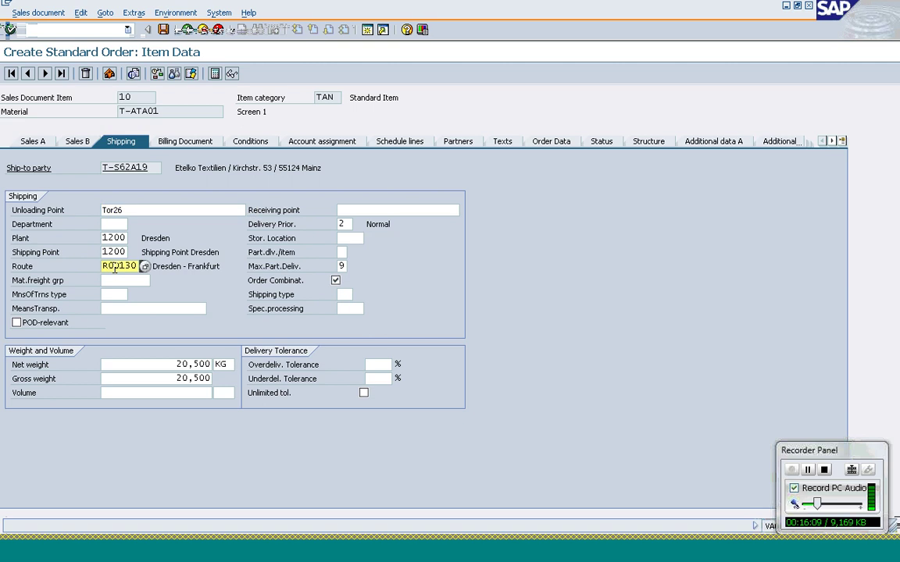
Step: Switch back to the customer master record and review the transportation zone and the VAT registration field in the control data
click(225, 558)
click(248, 474)
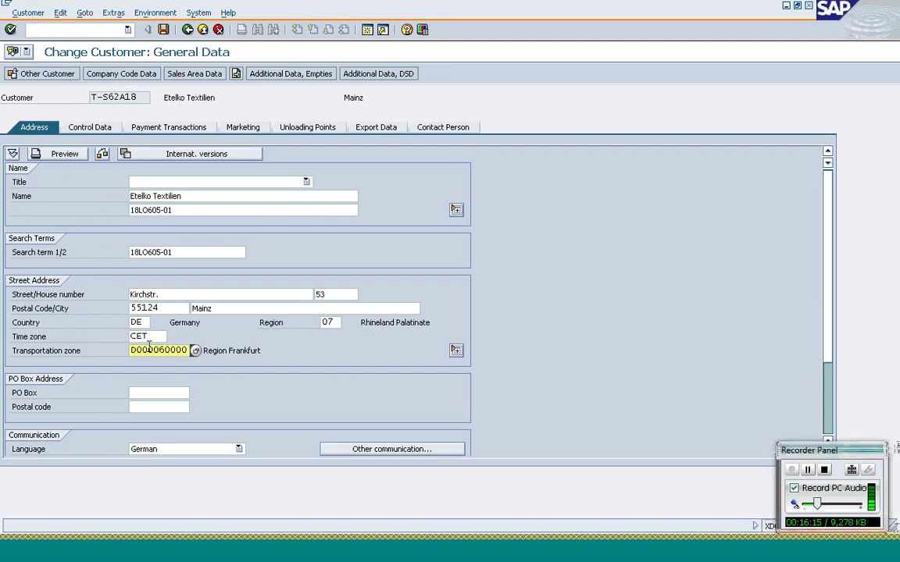
click(149, 349)
click(100, 131)
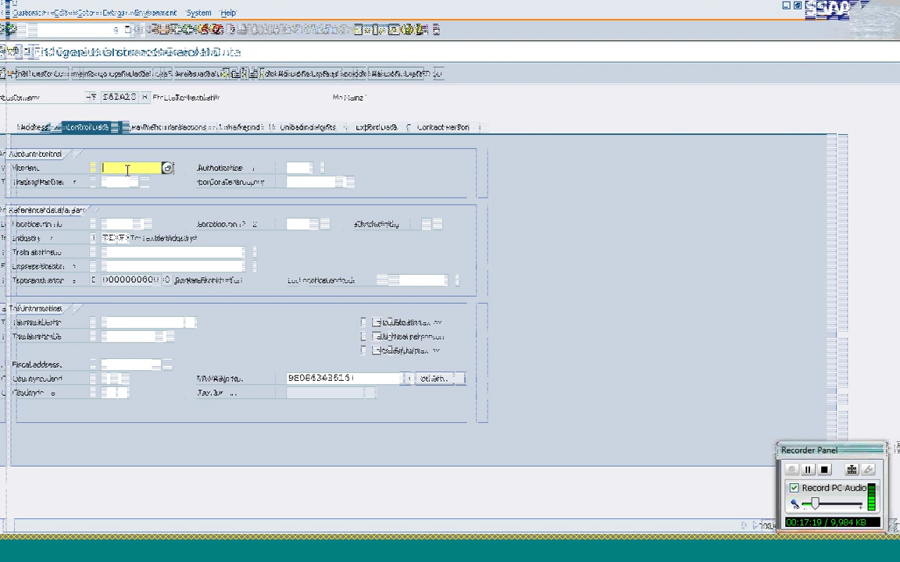
click(297, 381)
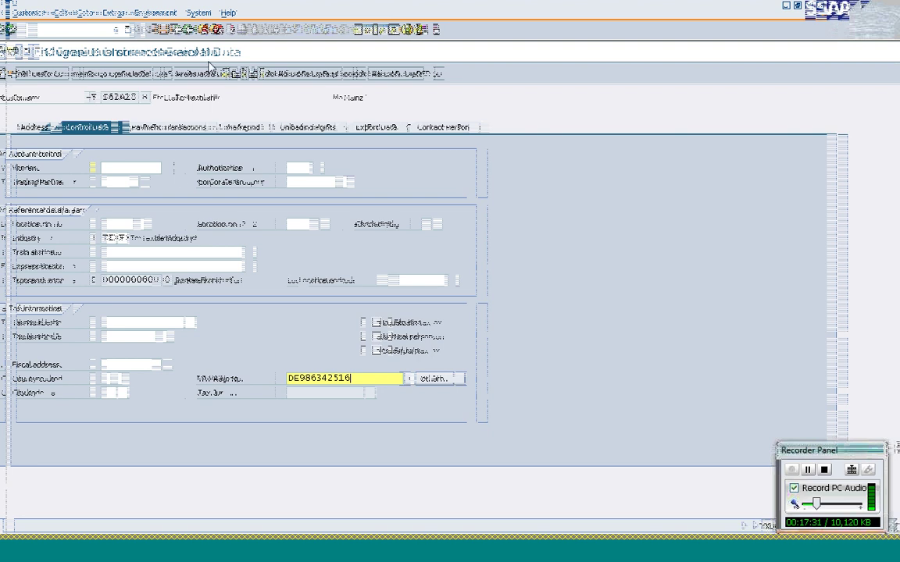
Step: Review the customer's payment transaction data, covering the bank key, bank account and alternative payer fields
click(184, 129)
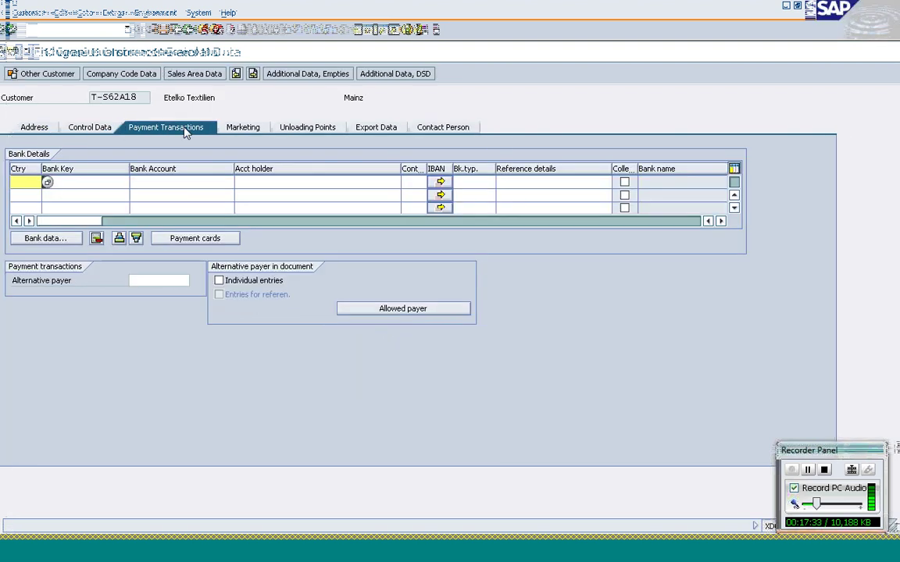
click(79, 181)
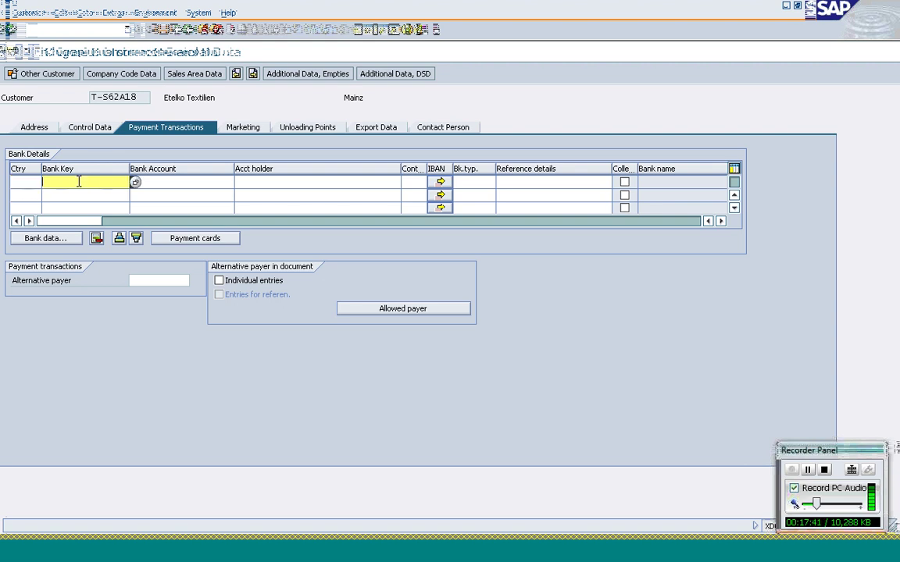
click(163, 182)
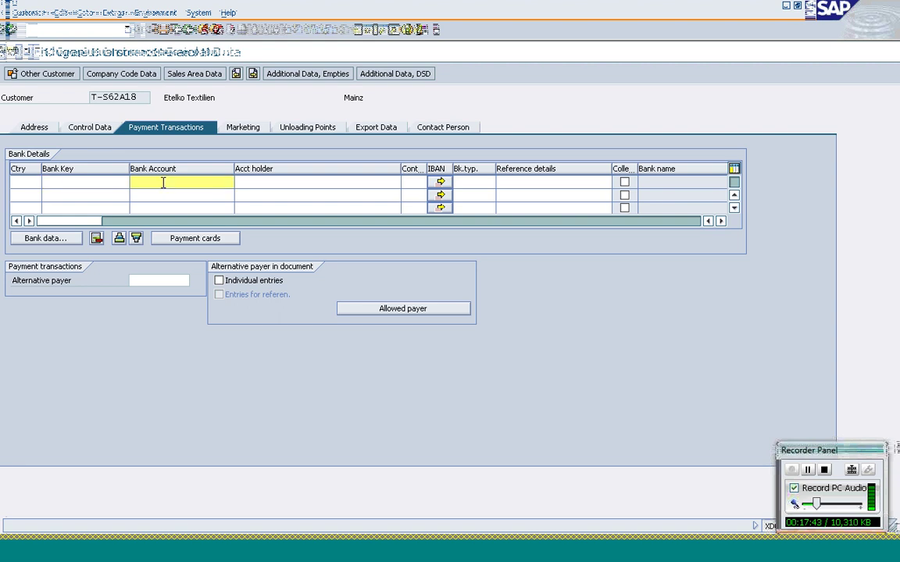
click(141, 280)
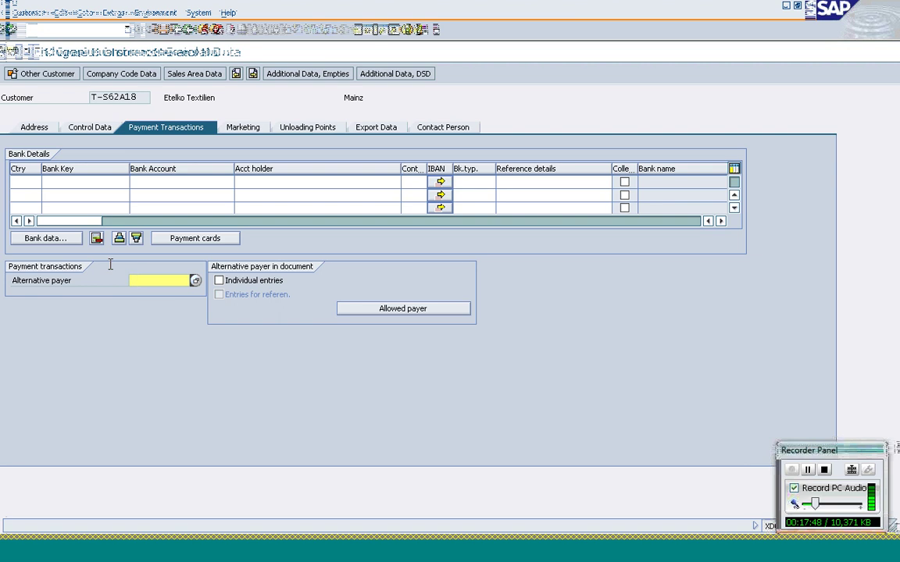
Step: Check the alternative payer field, and review the marketing data, covering the available customer classifications, the industry and the employees figure
click(143, 98)
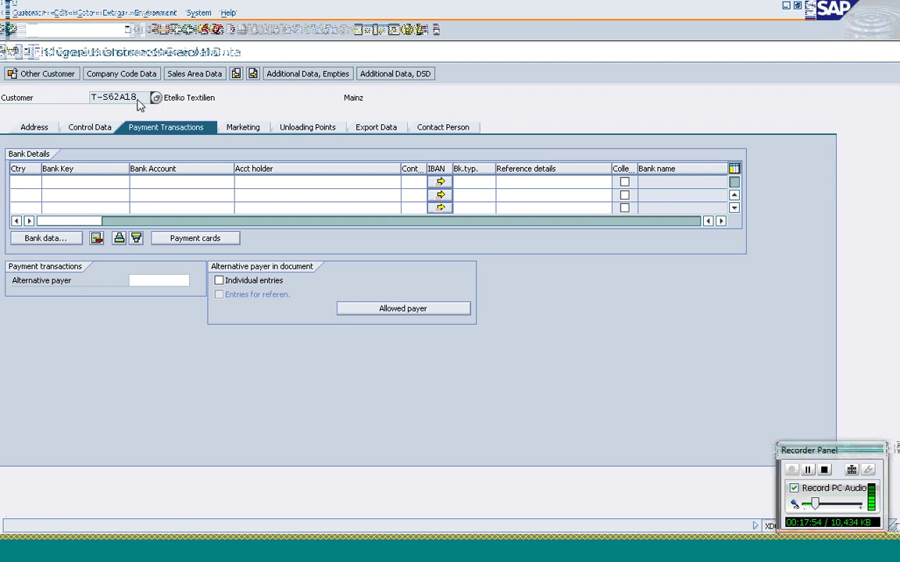
click(143, 280)
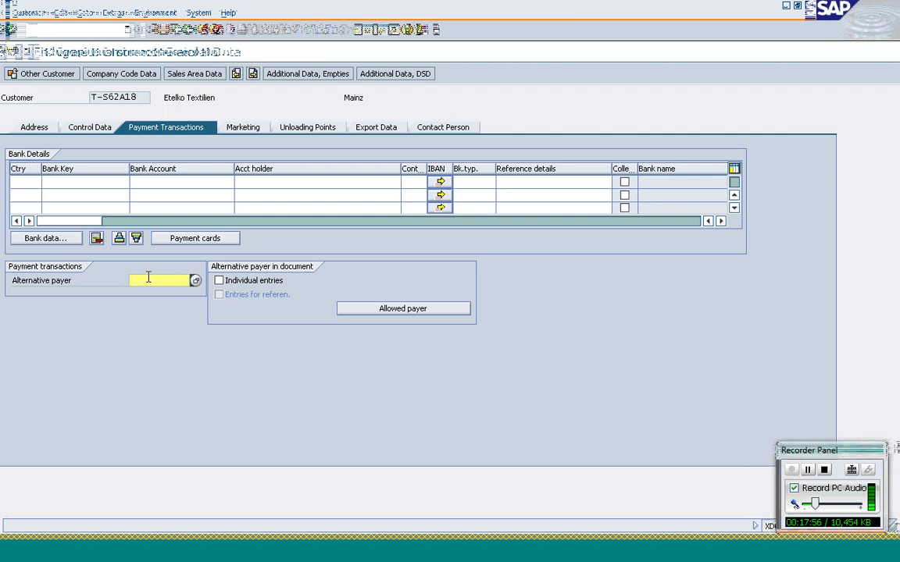
click(237, 127)
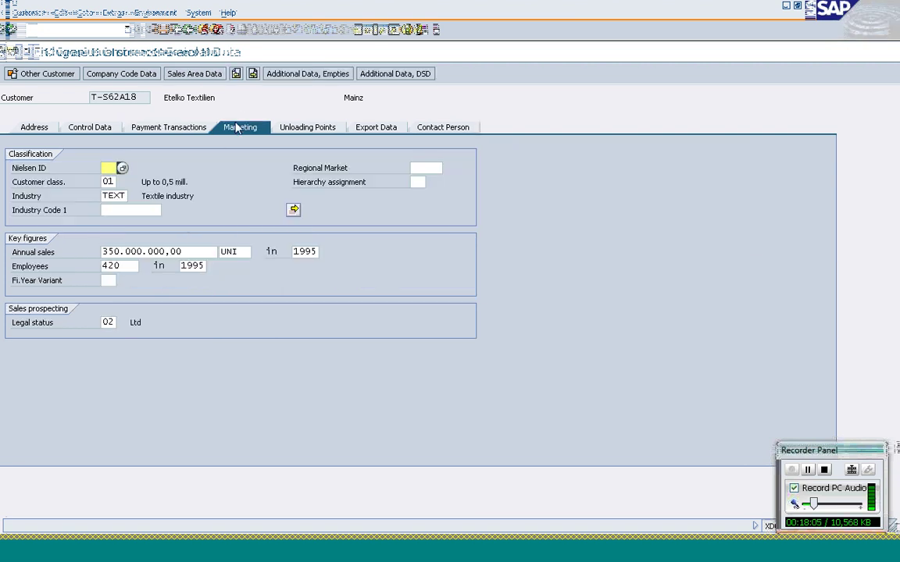
click(107, 182)
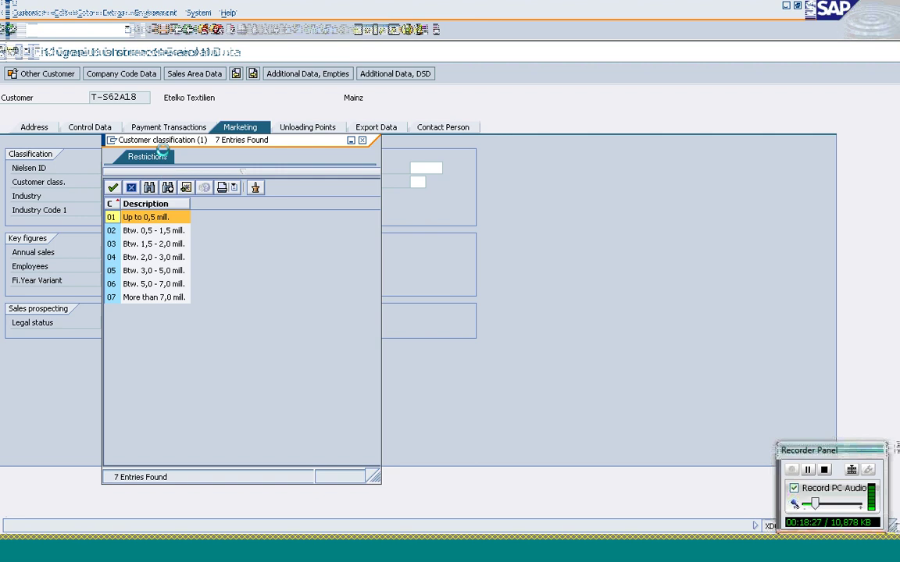
drag(165, 143, 288, 97)
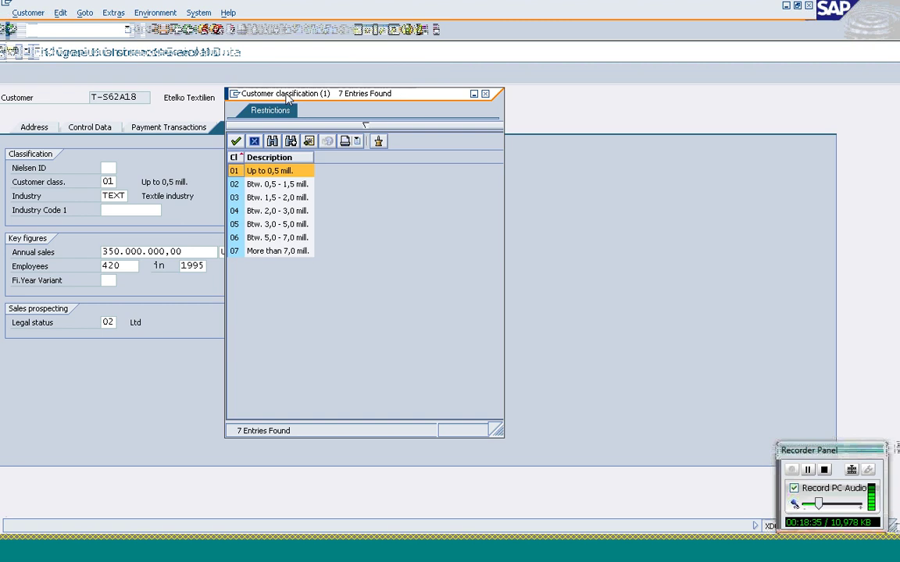
click(235, 141)
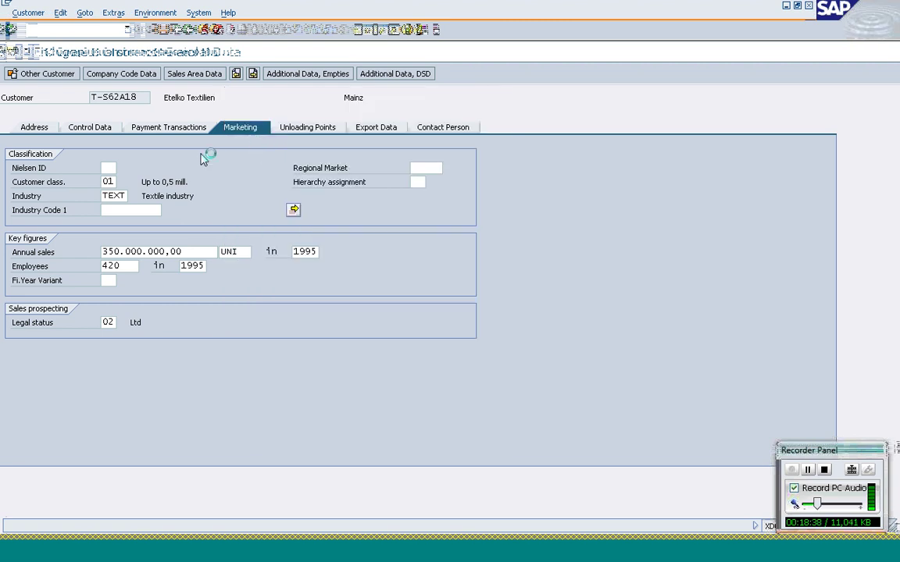
click(113, 196)
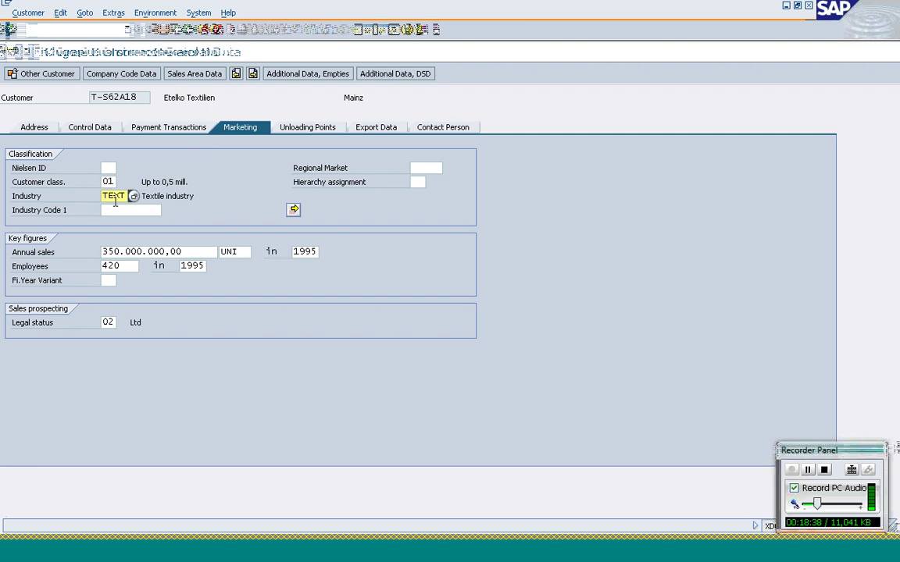
click(108, 267)
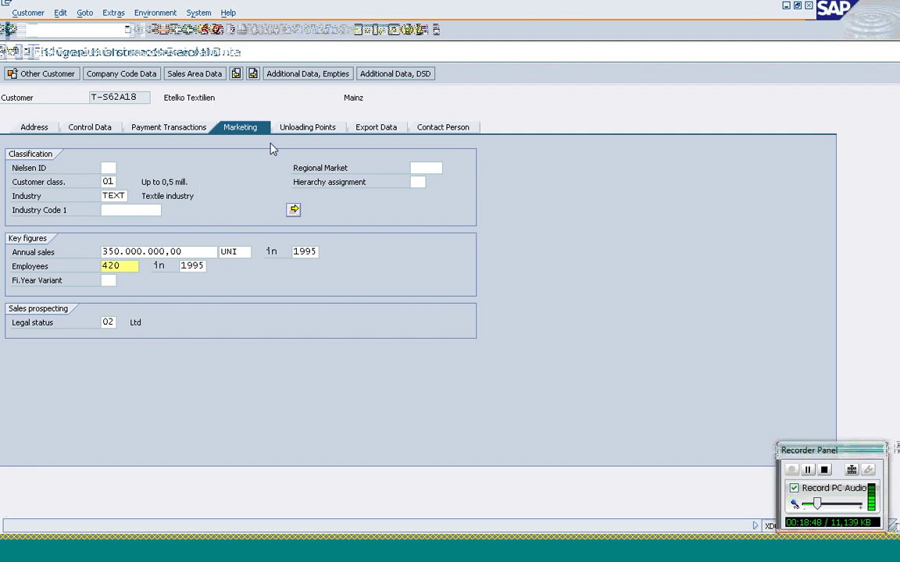
Step: Review the unloading point Tor26 with its receiving points and goods receiving hours, and the customer's export data
click(318, 128)
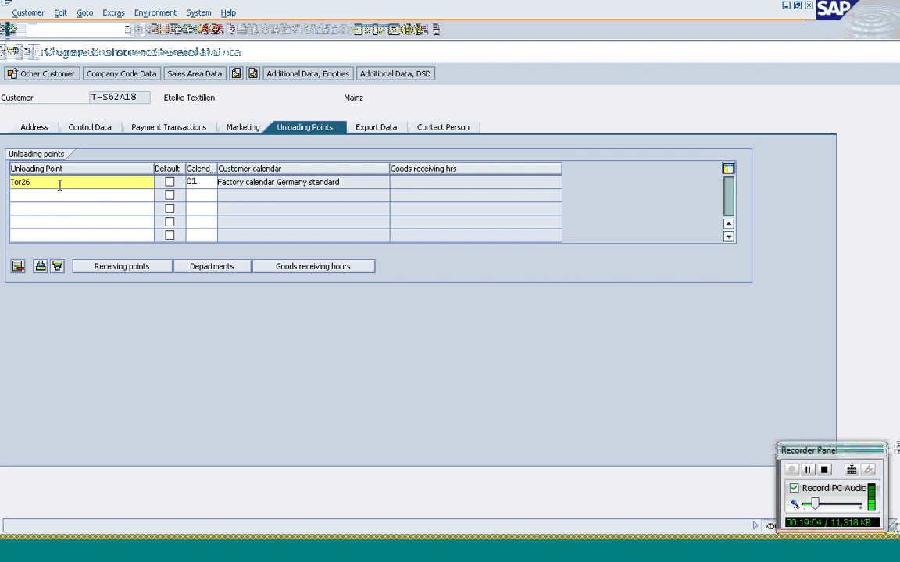
click(131, 270)
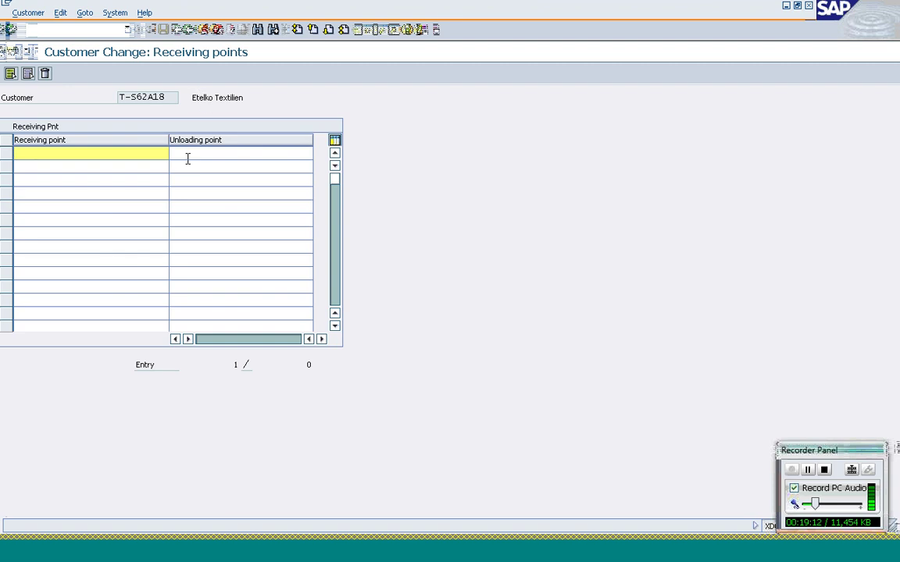
click(188, 30)
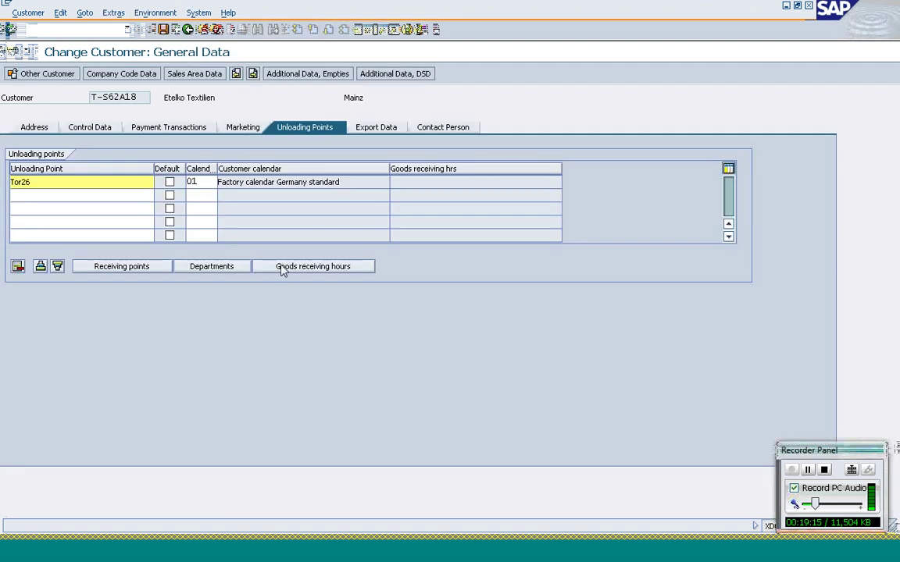
click(282, 267)
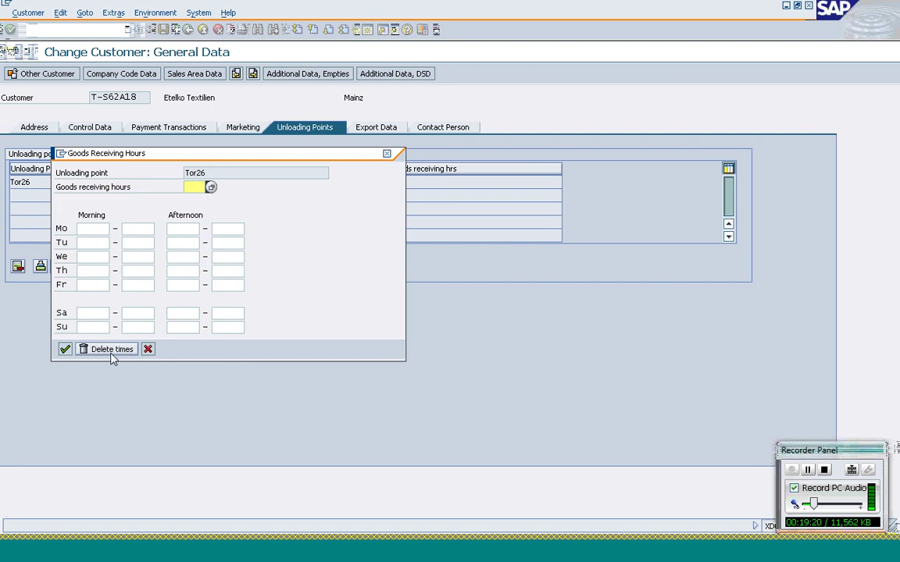
click(147, 350)
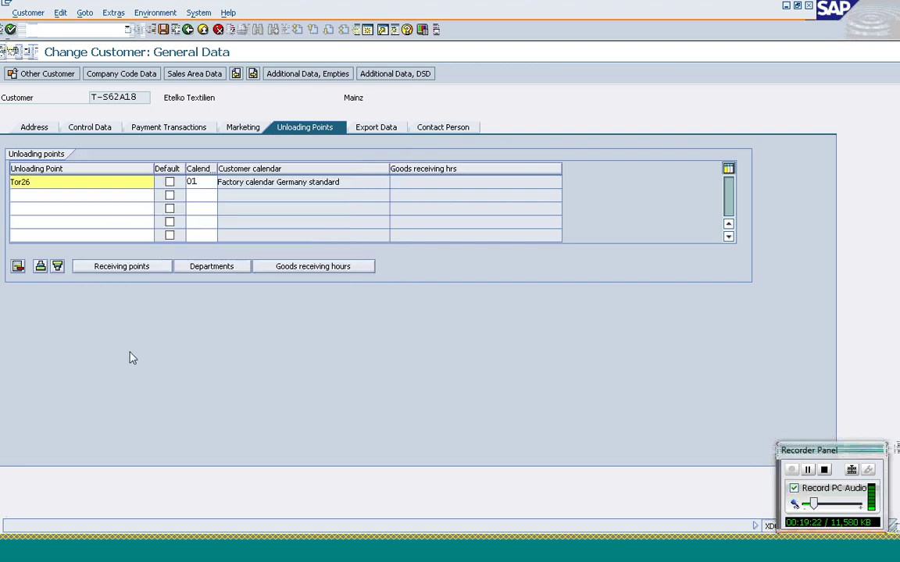
click(375, 128)
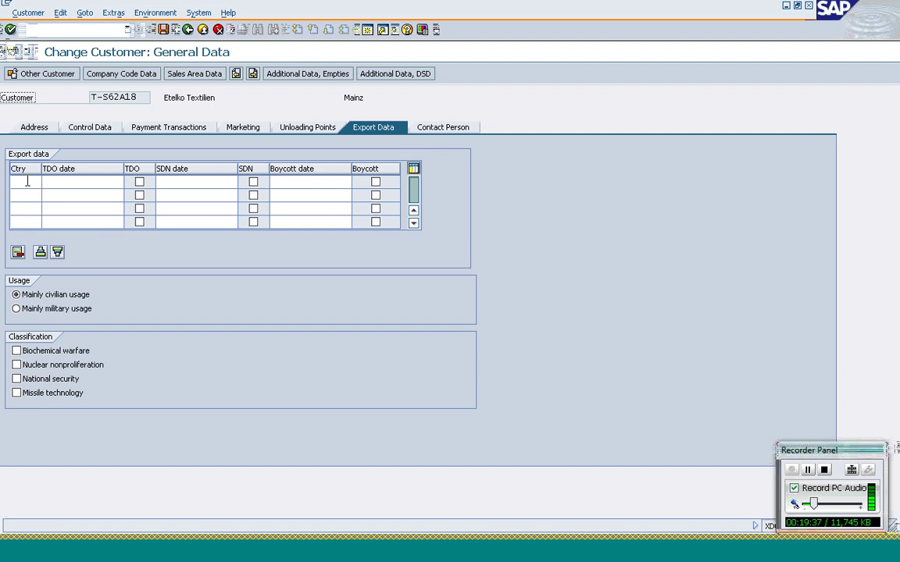
click(197, 187)
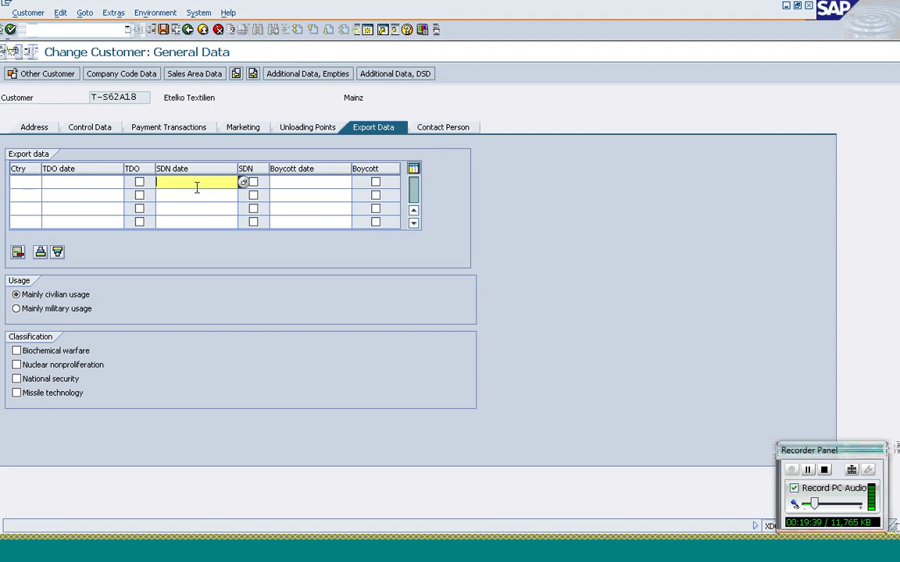
Step: Add a contact person with "test" as name and first name, and view the attributes in the contact's further data
click(441, 133)
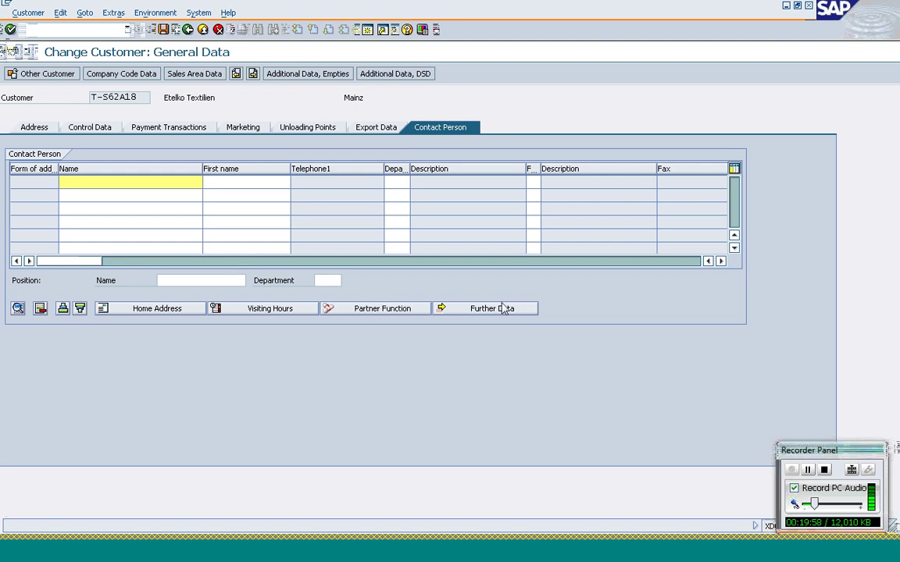
click(459, 307)
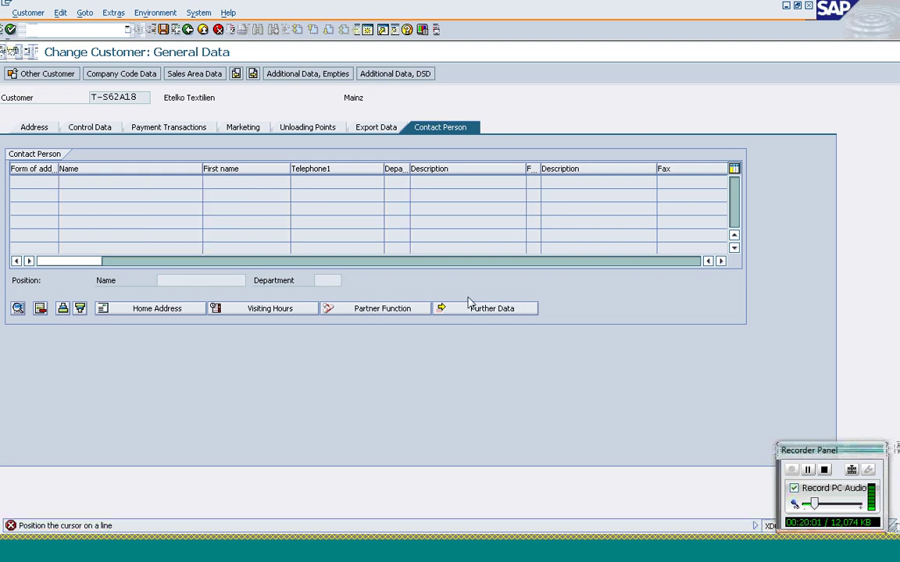
key(Return)
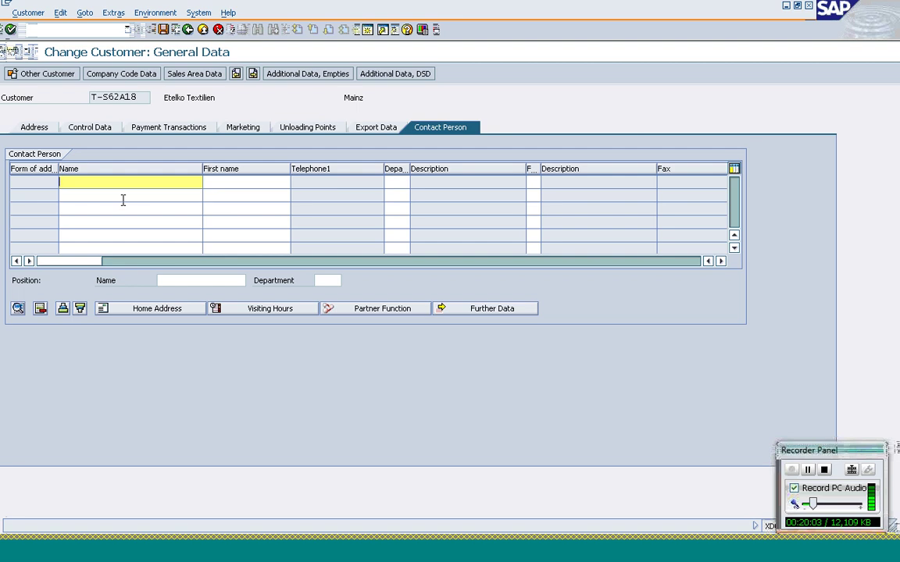
text(test)
key(Tab)
text(te)
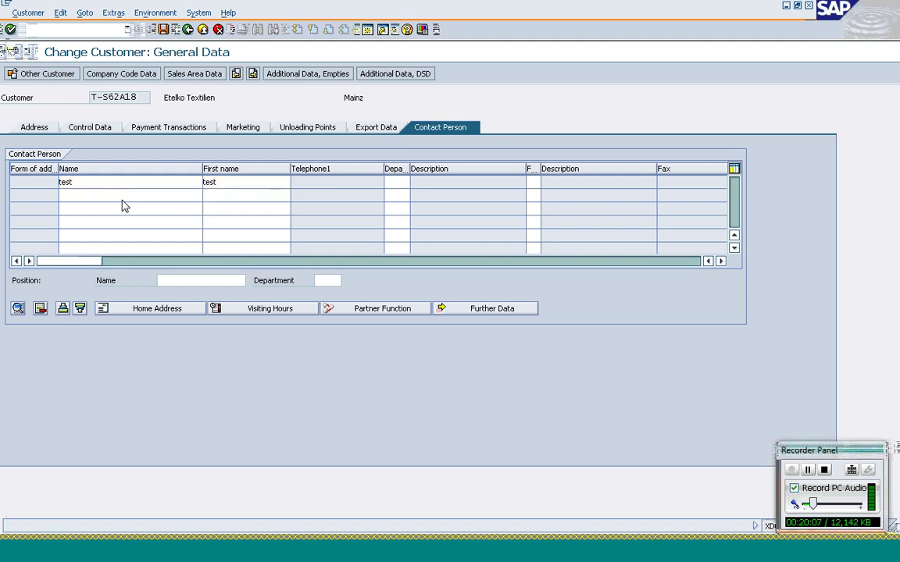
key(shift+Tab)
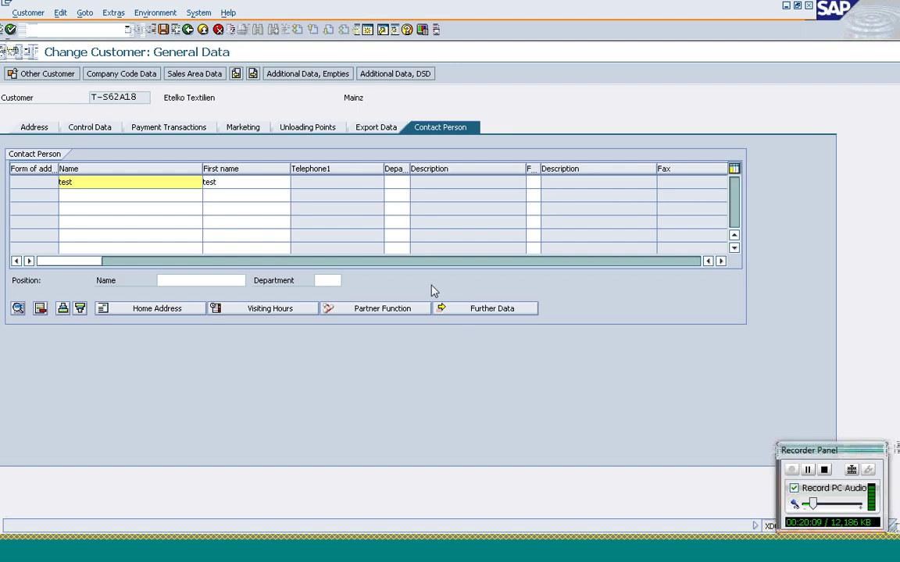
click(457, 309)
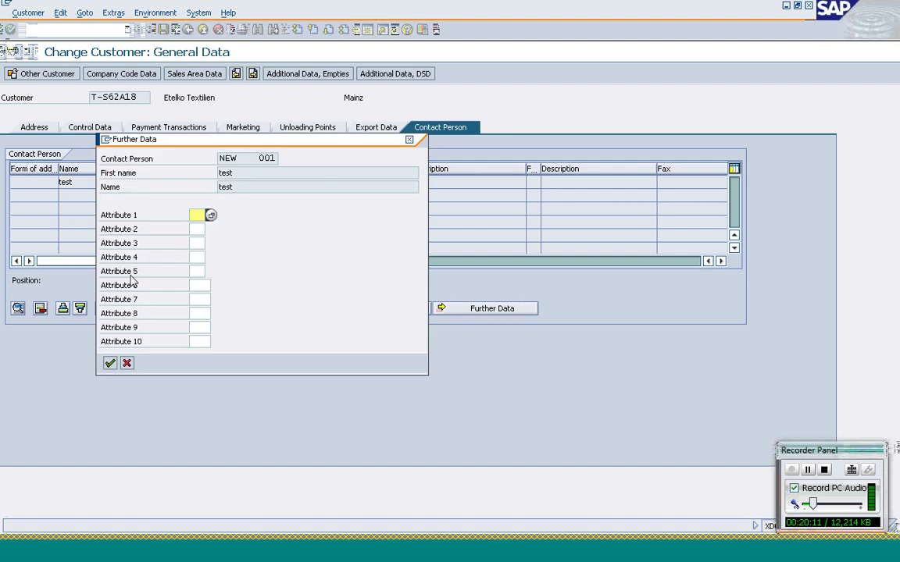
click(127, 363)
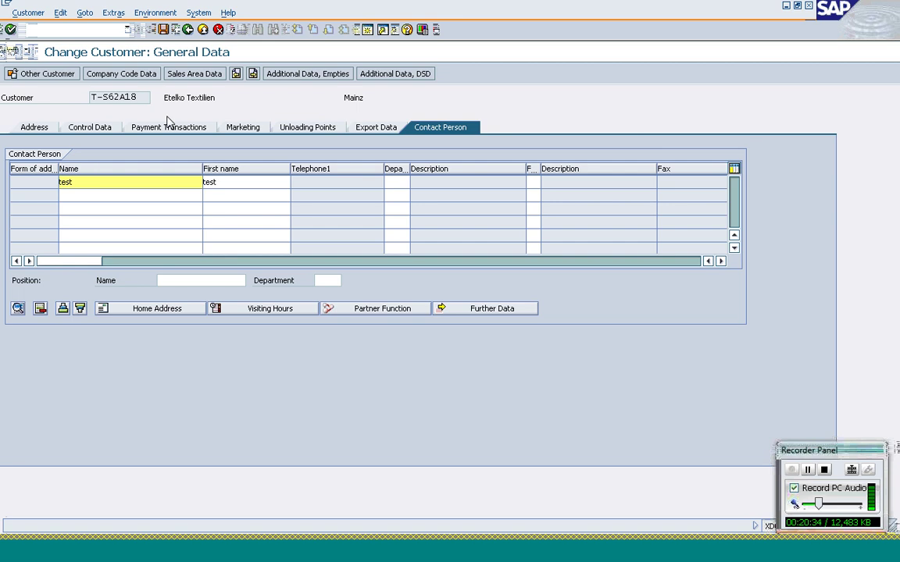
Step: Switch to the customer's sales area data and review the sales district, sales office and sales group
click(131, 97)
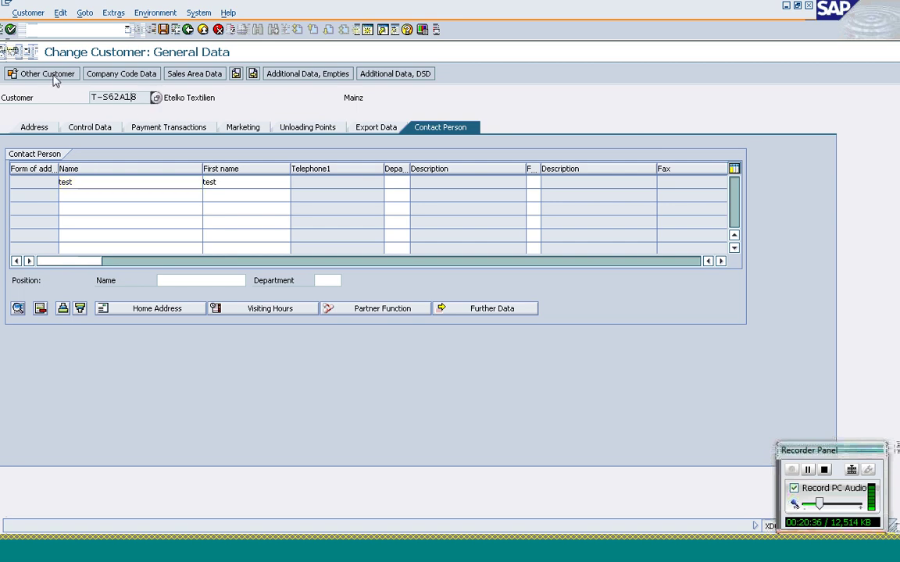
click(180, 78)
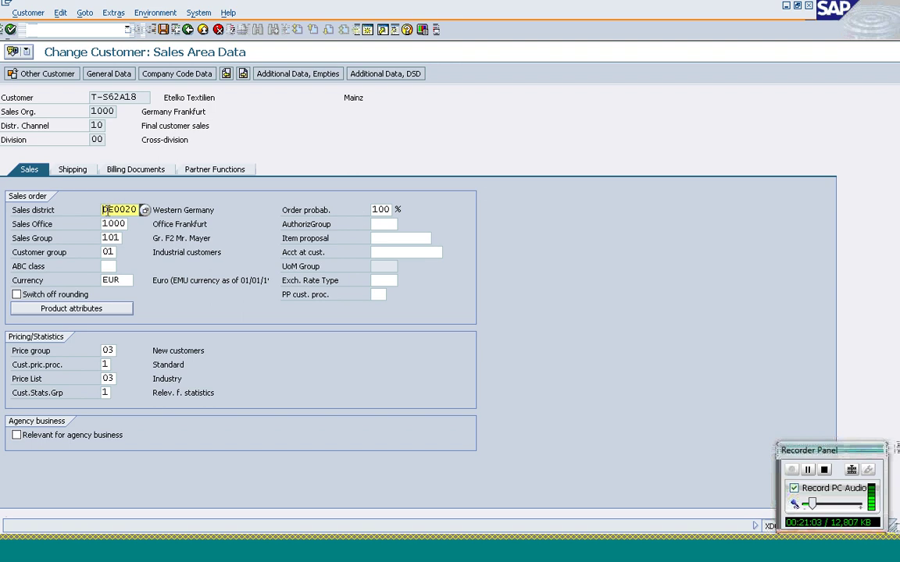
key(Tab)
key(Tab)
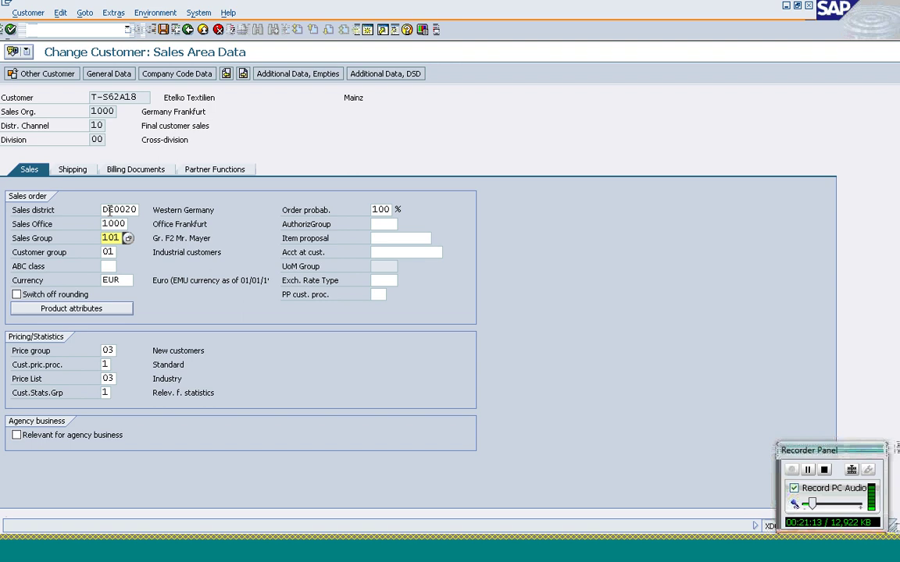
Step: Examine the available customer groups for the customer group field, leaving the current selection in place
click(112, 254)
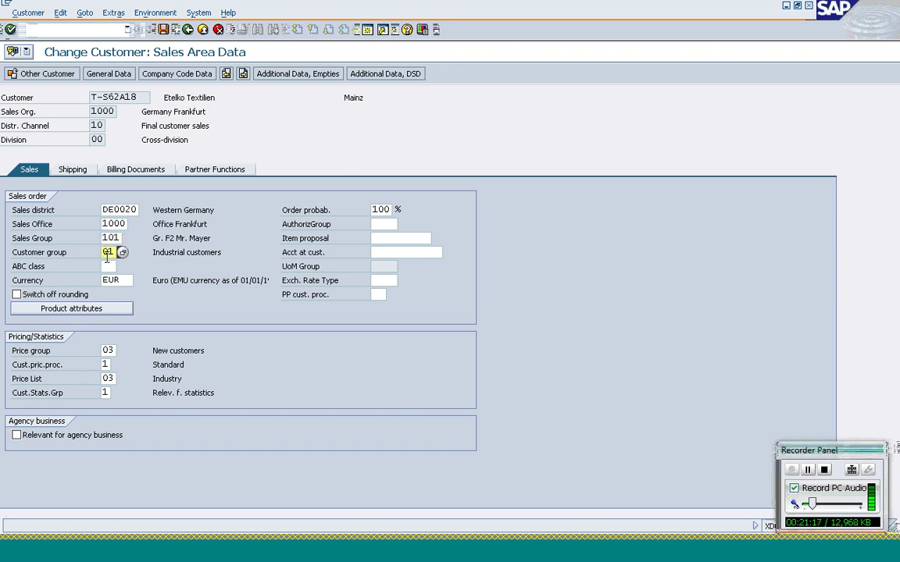
click(122, 253)
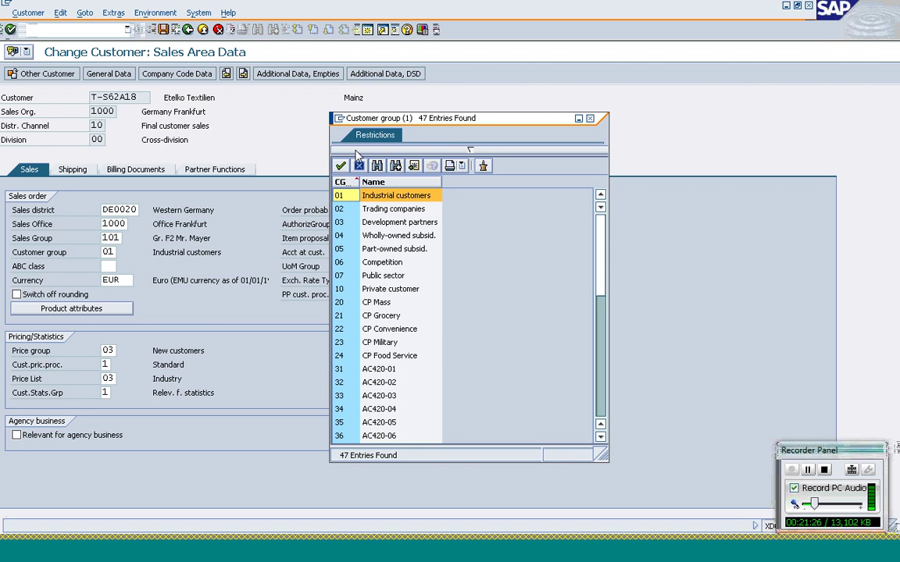
click(358, 164)
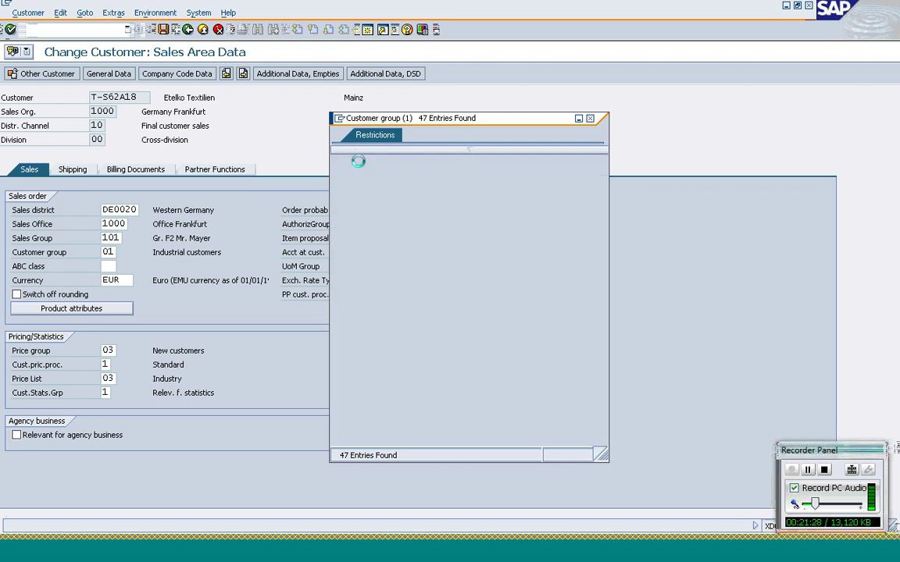
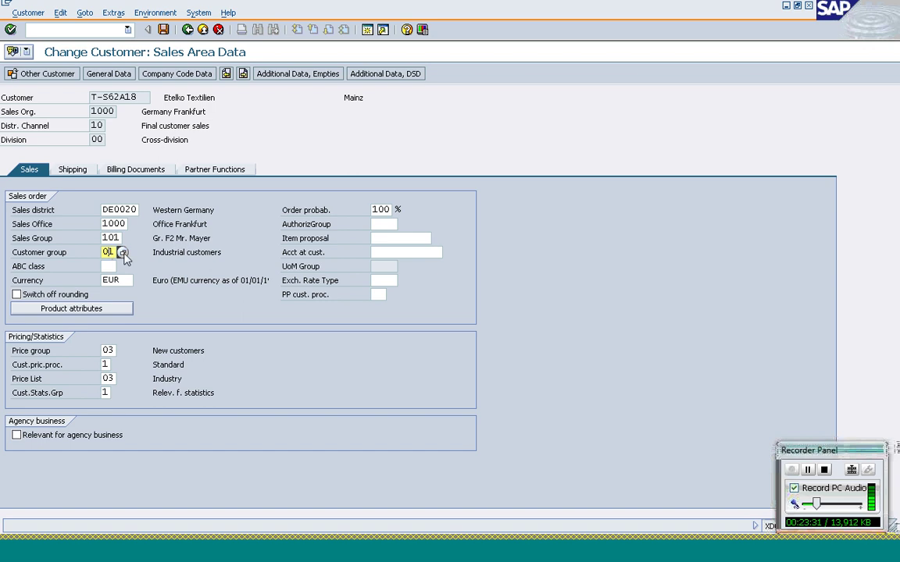
click(122, 253)
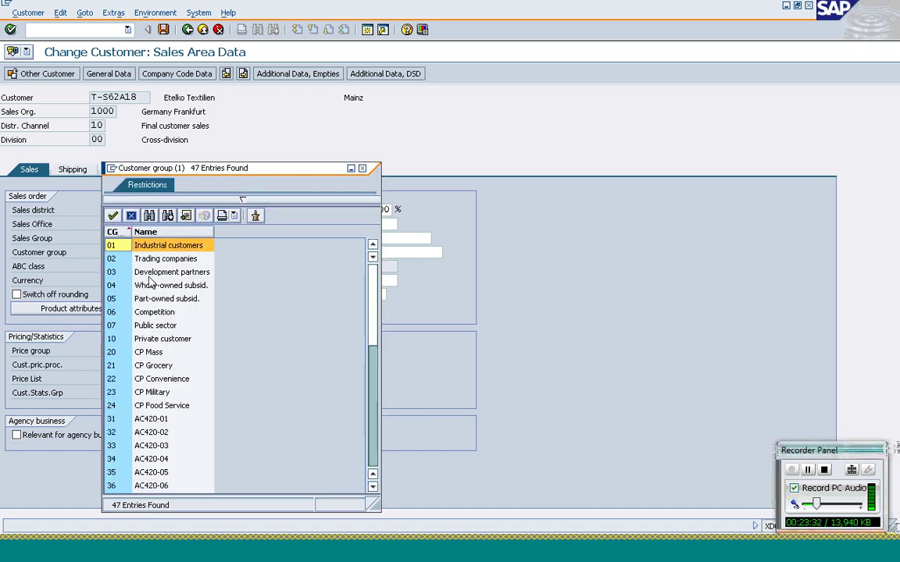
click(131, 215)
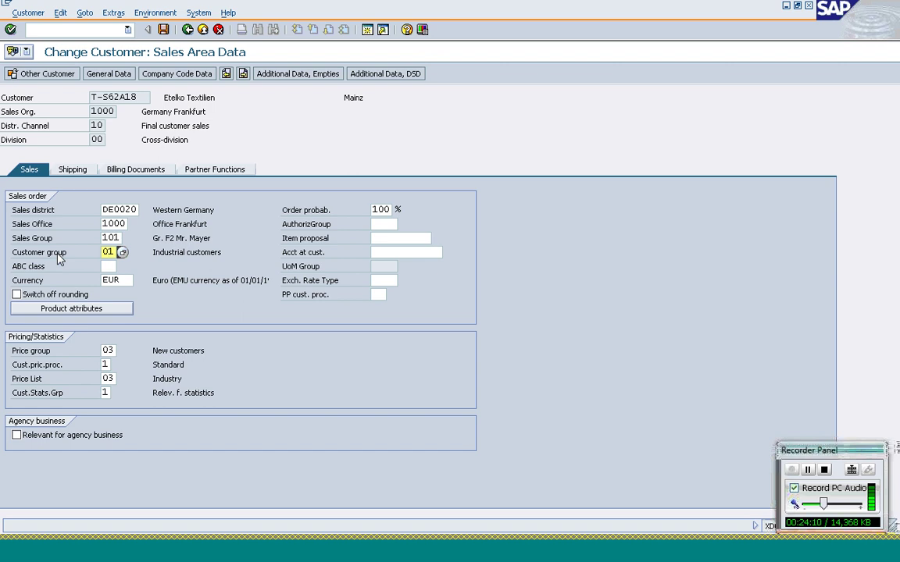
click(58, 256)
click(109, 252)
Step: Review the ABC class, currency, order probability and item proposal fields in the sales order data
click(110, 267)
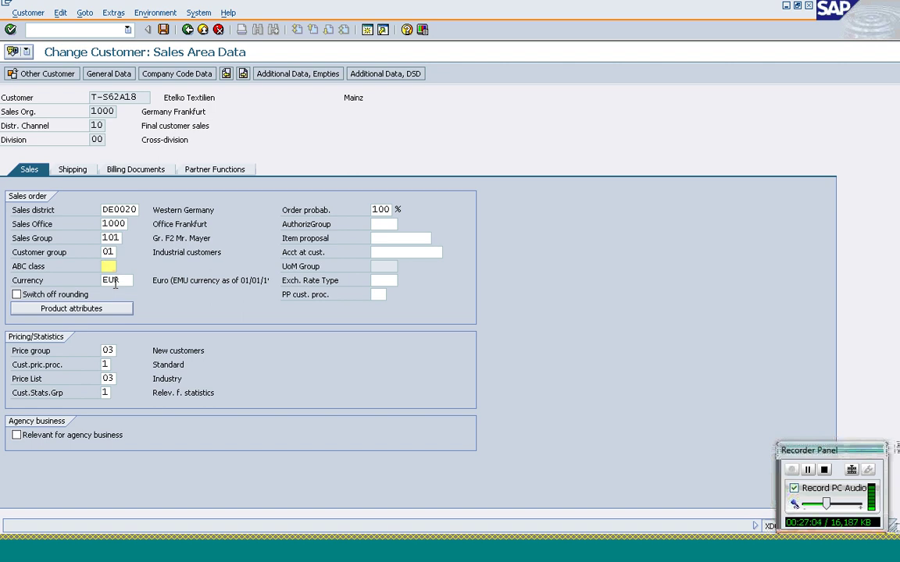
click(114, 283)
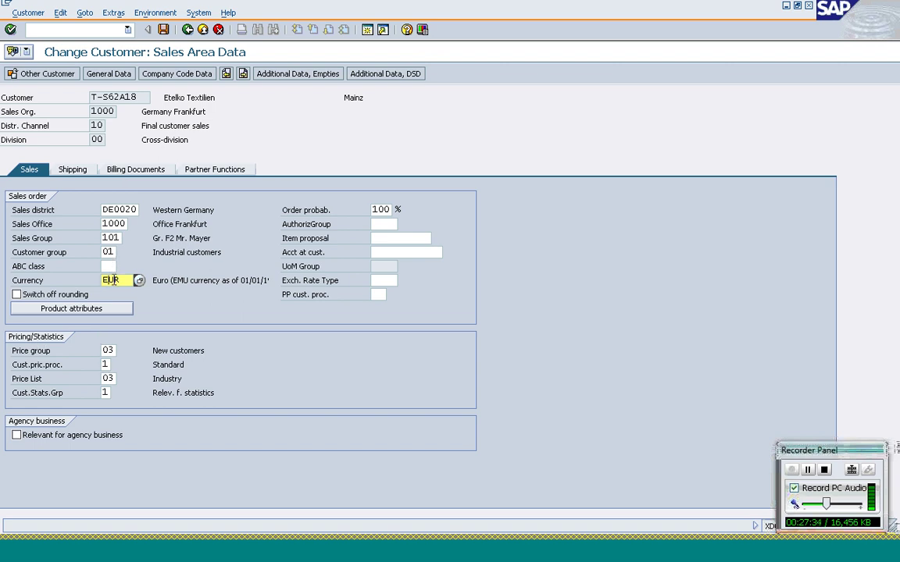
click(382, 209)
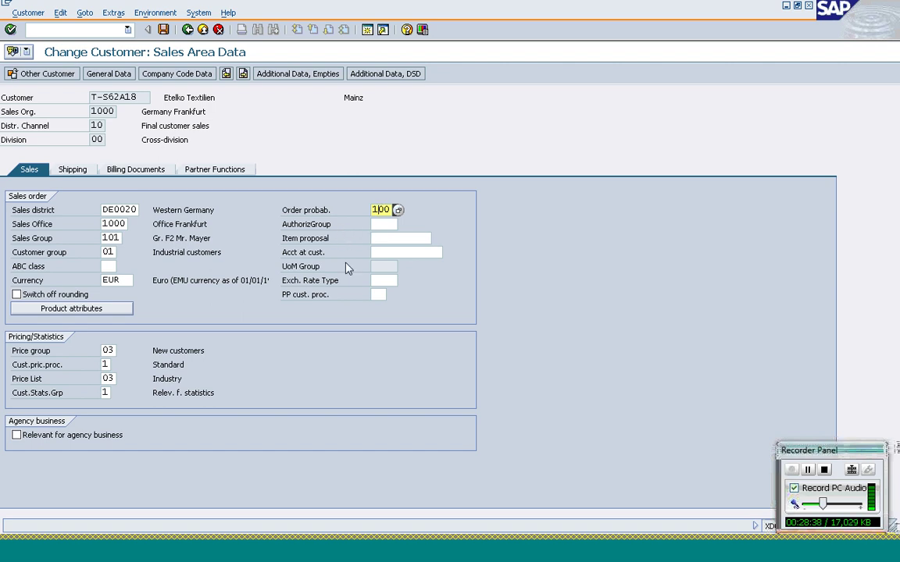
click(392, 241)
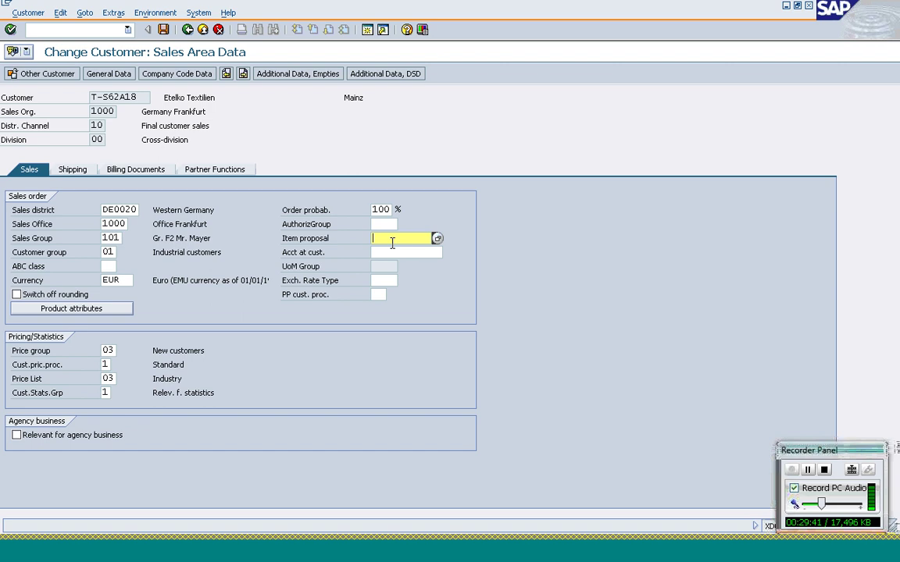
Step: Switch to the open standard order, return to its overview, and review the item's material and order quantity and the sold-to party
click(242, 553)
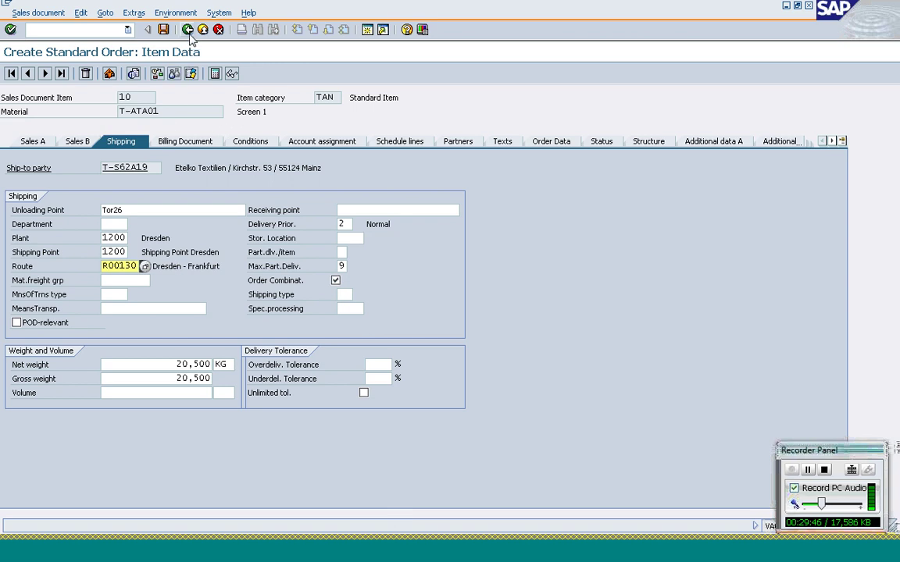
click(188, 34)
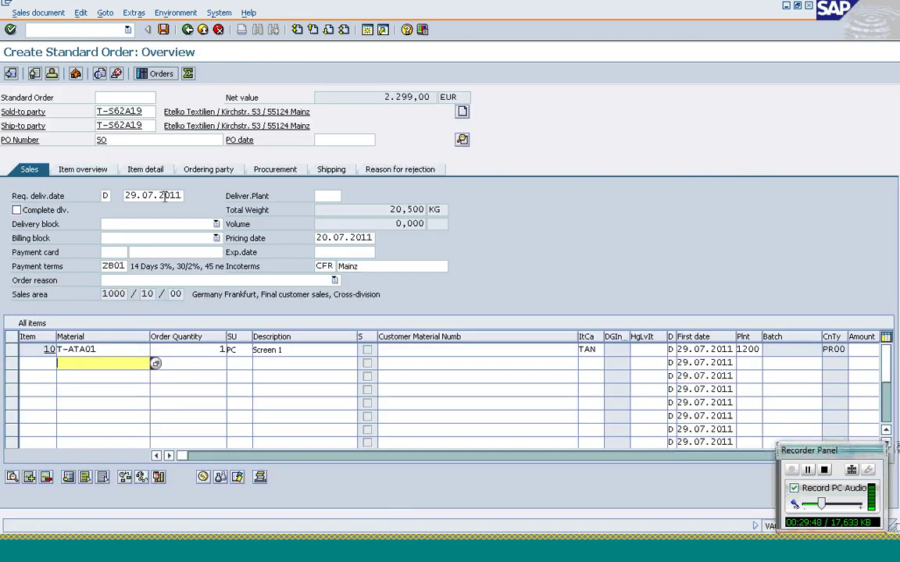
click(177, 350)
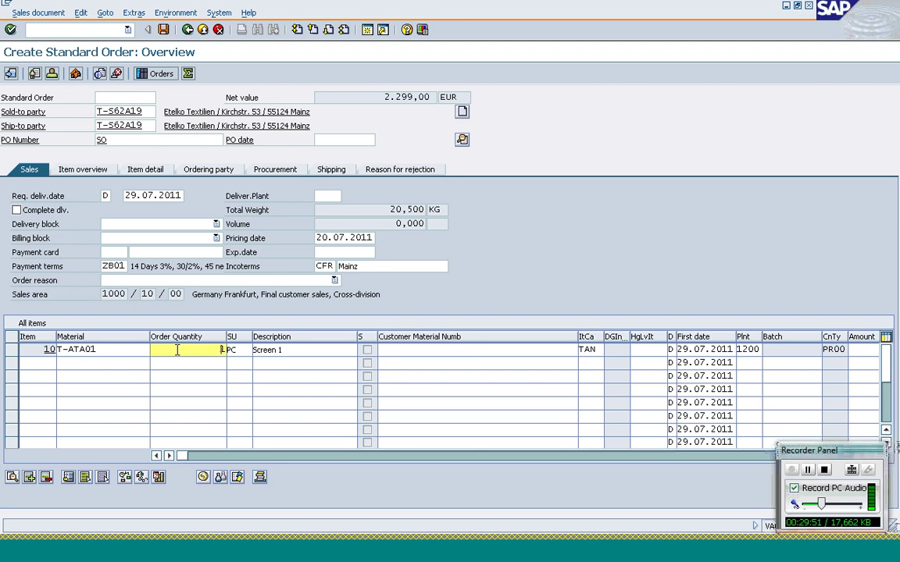
text(1)
click(93, 349)
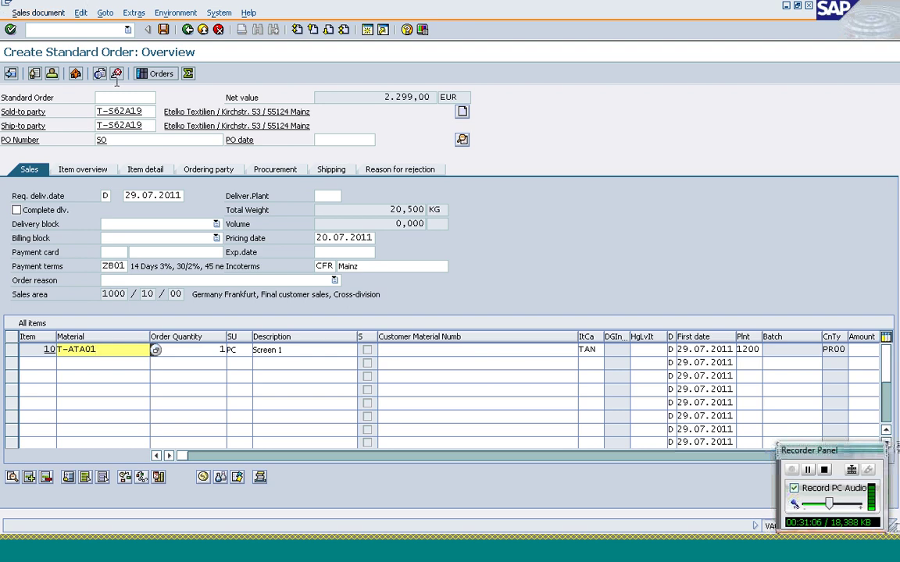
click(97, 111)
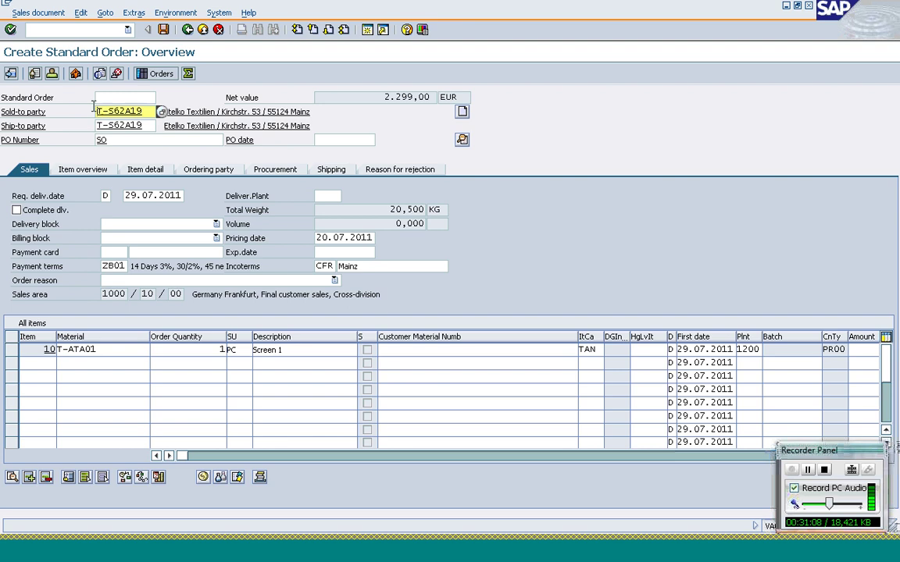
Step: Leave the order and start creating an item proposal of type PV
click(92, 29)
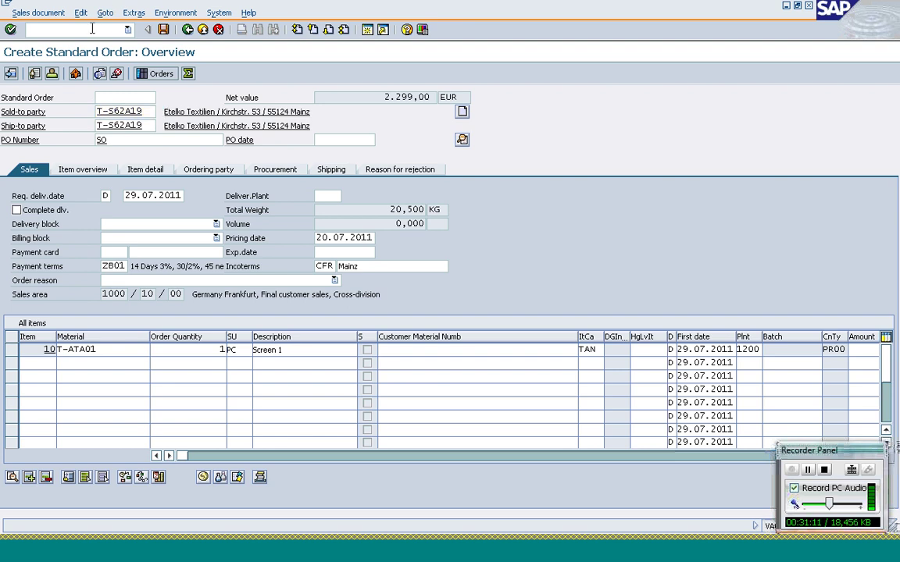
text(/nva5)
key(Return)
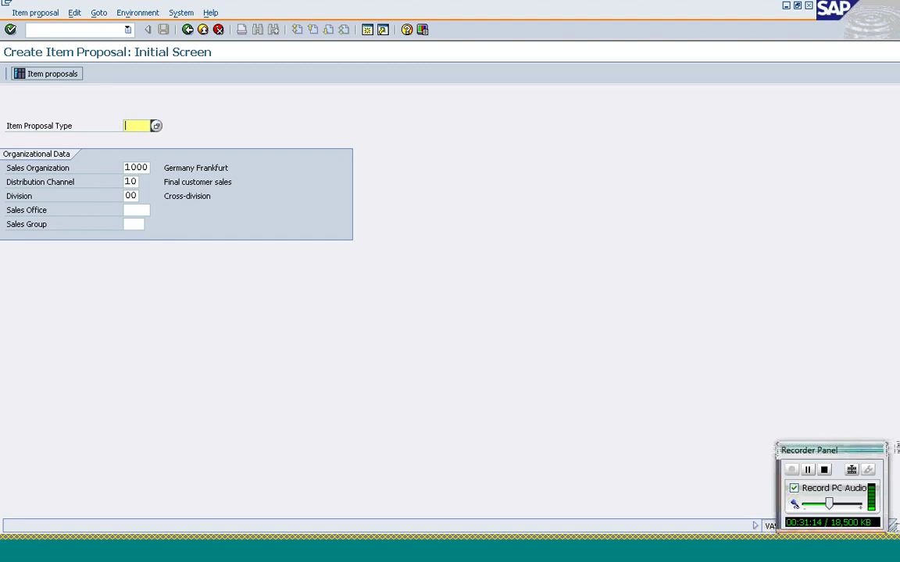
text(PV)
key(Return)
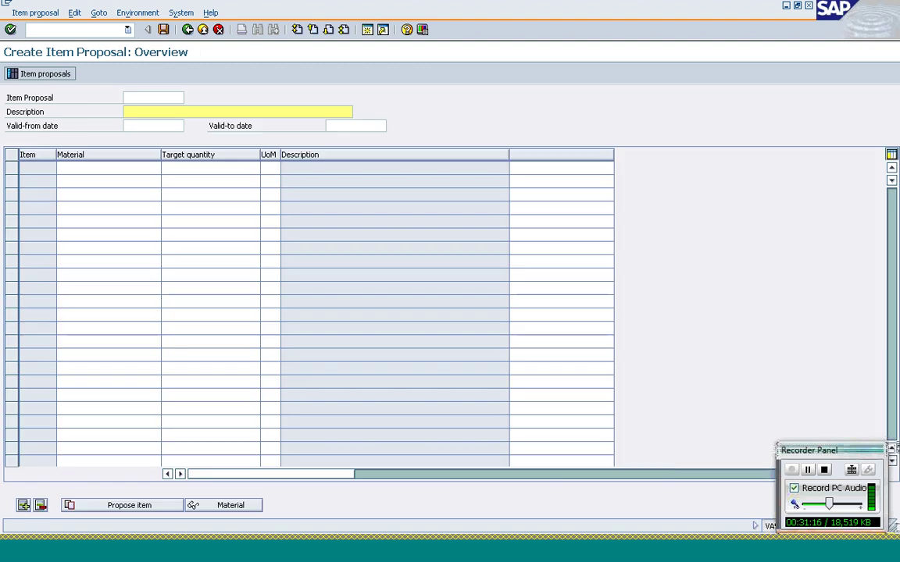
Step: Describe the item proposal as "Product Proposal for" followed by the customer number
click(153, 126)
click(234, 111)
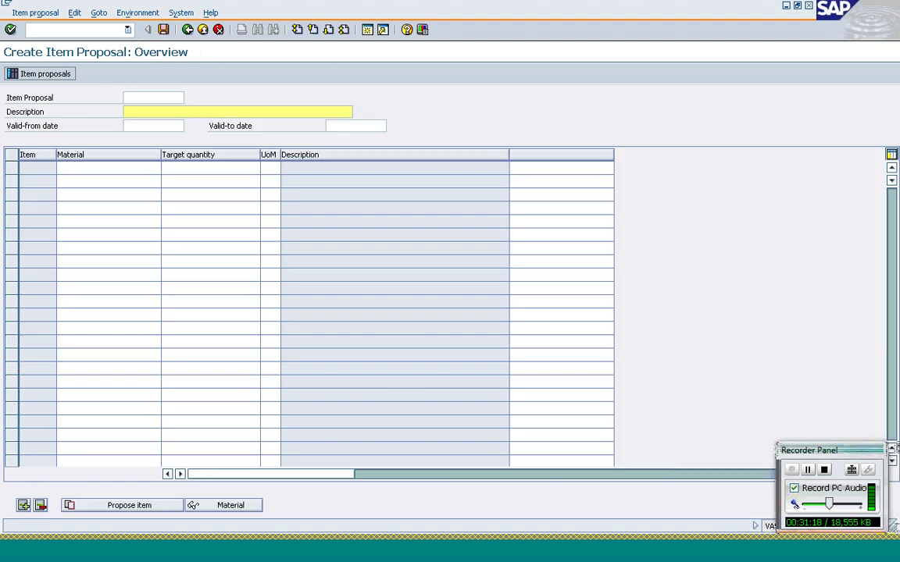
text(Product Proposal for)
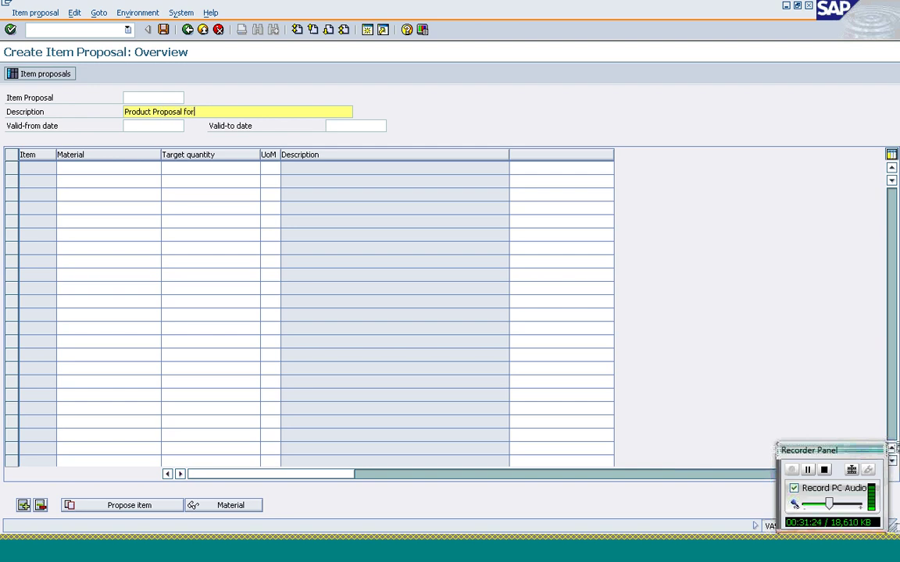
text( T-S62A19)
Step: Enter material t-at101 with a target quantity of 100 as the first item of the proposal
click(108, 192)
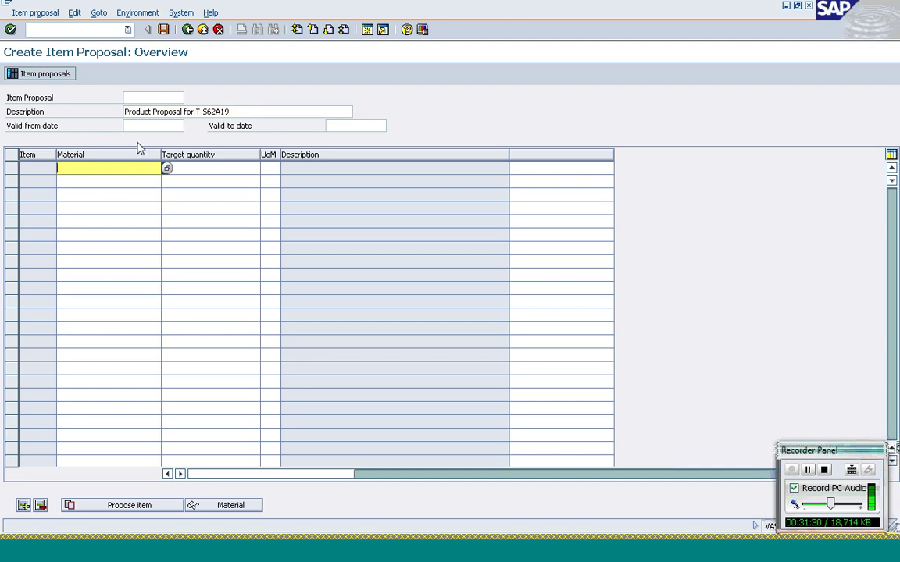
text(t-)
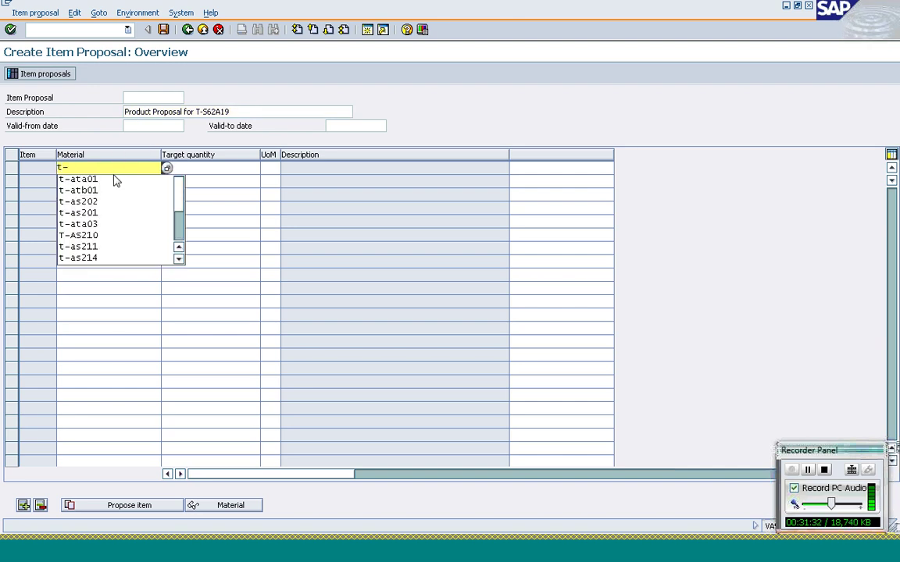
text(ata)
click(114, 179)
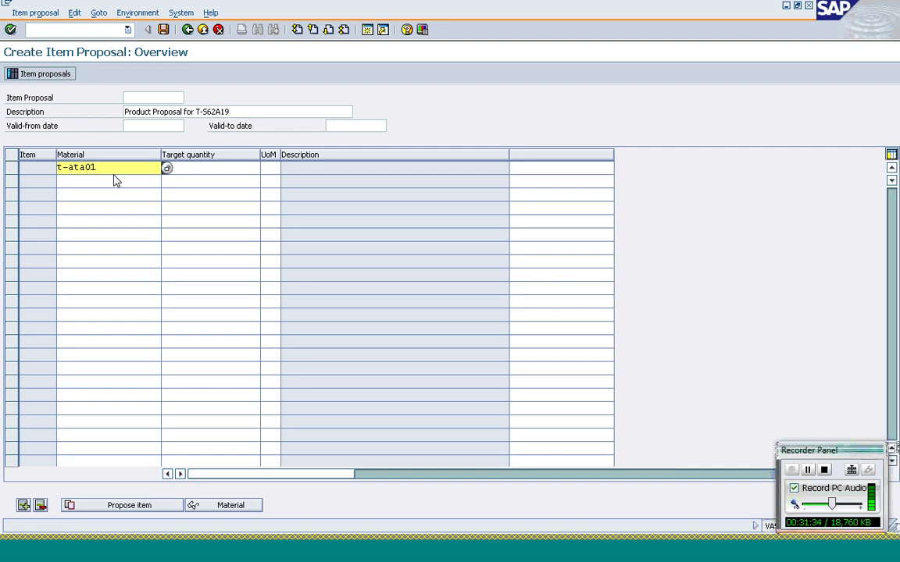
key(BackSpace)
key(BackSpace)
key(BackSpace)
text(101)
key(Tab)
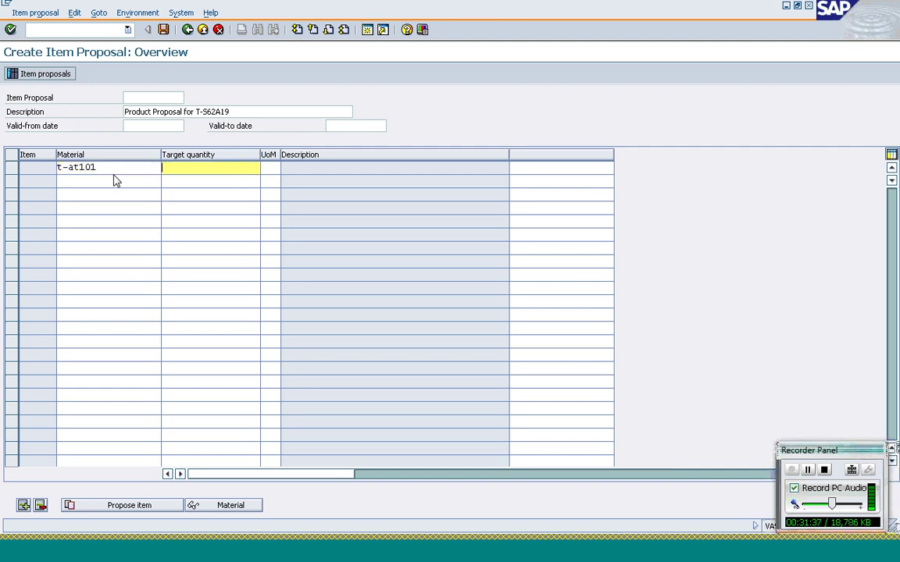
text(100)
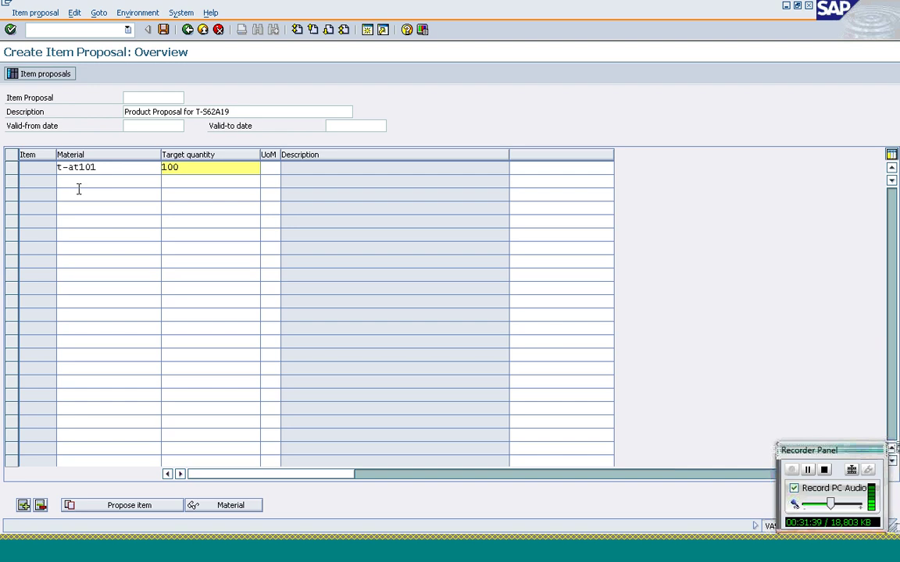
Step: Add material t-at201 with a target quantity of 100 as the second item
click(80, 180)
text(t-)
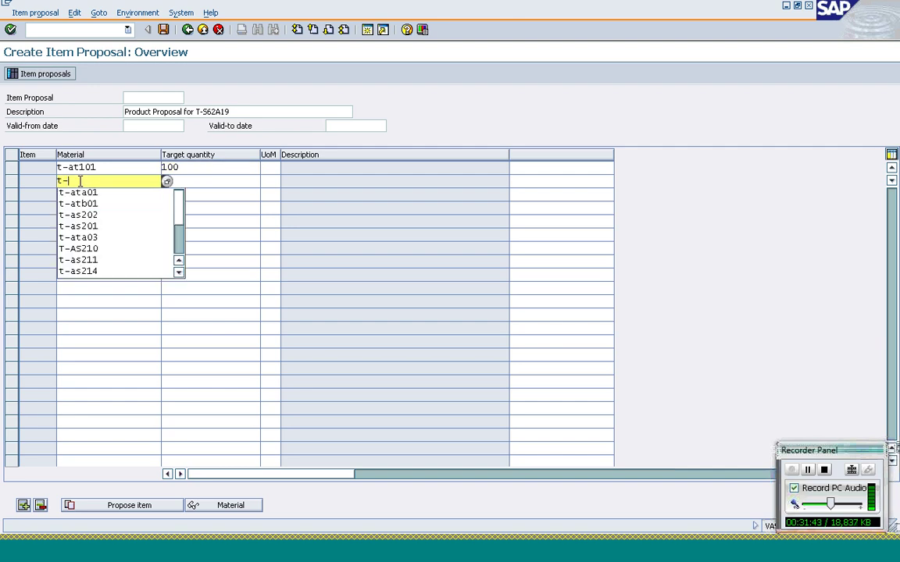
text(at)
key(Down)
key(Return)
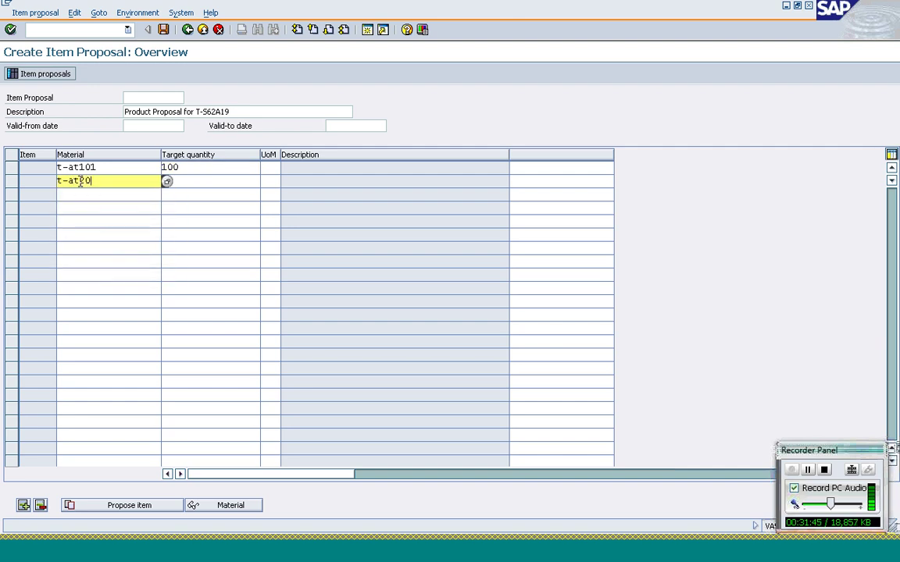
key(Tab)
text(10)
key(Down)
key(Return)
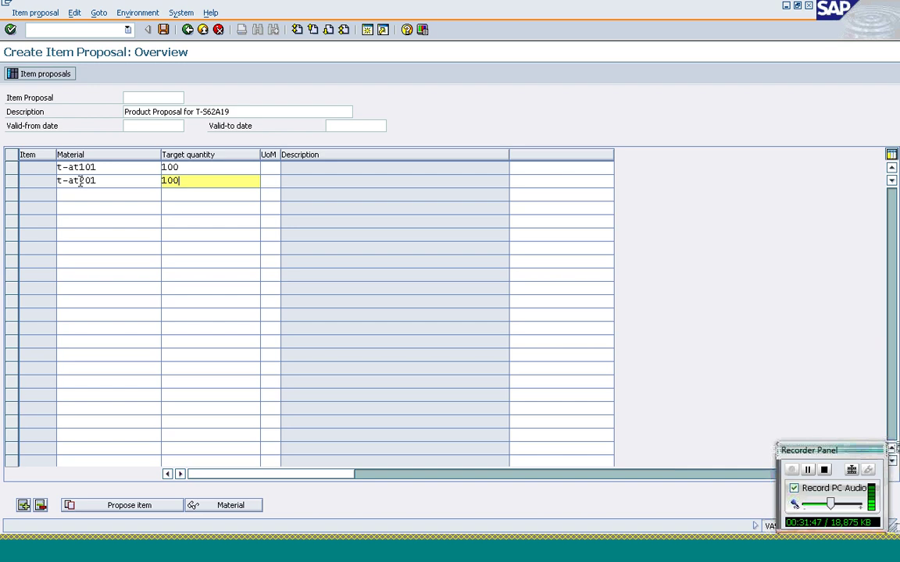
Step: Add material t-at102 with a target quantity of 100 as the third item and validate the item list
click(74, 196)
text(t)
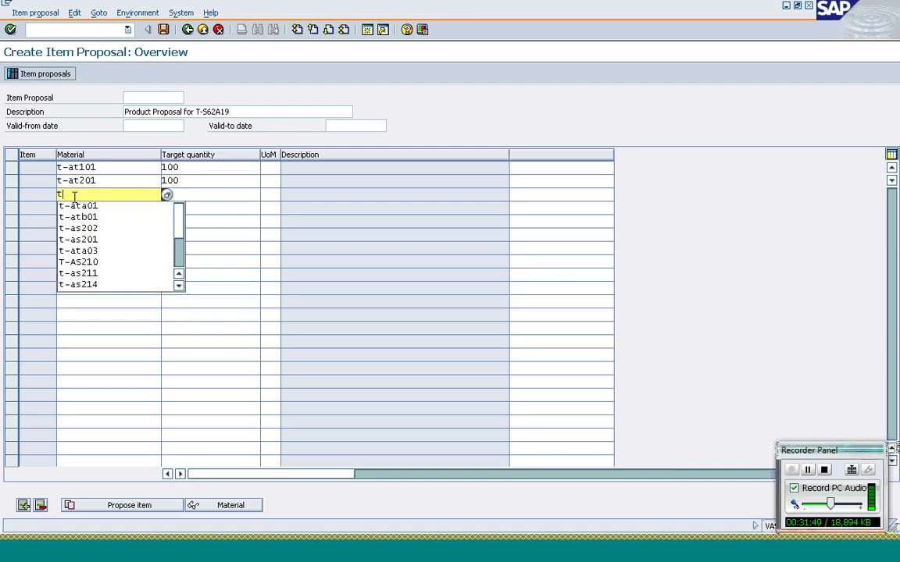
text(-at10)
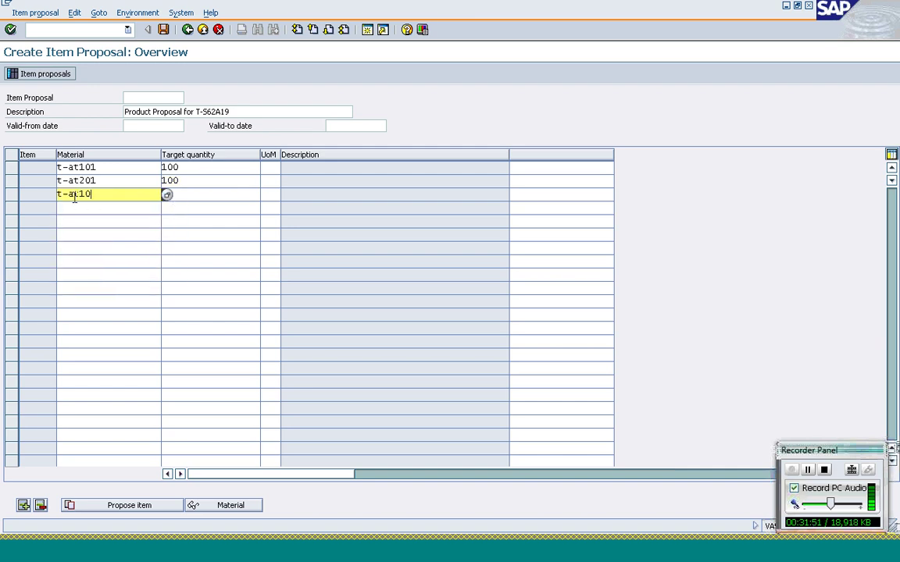
text(2)
key(Tab)
text(100)
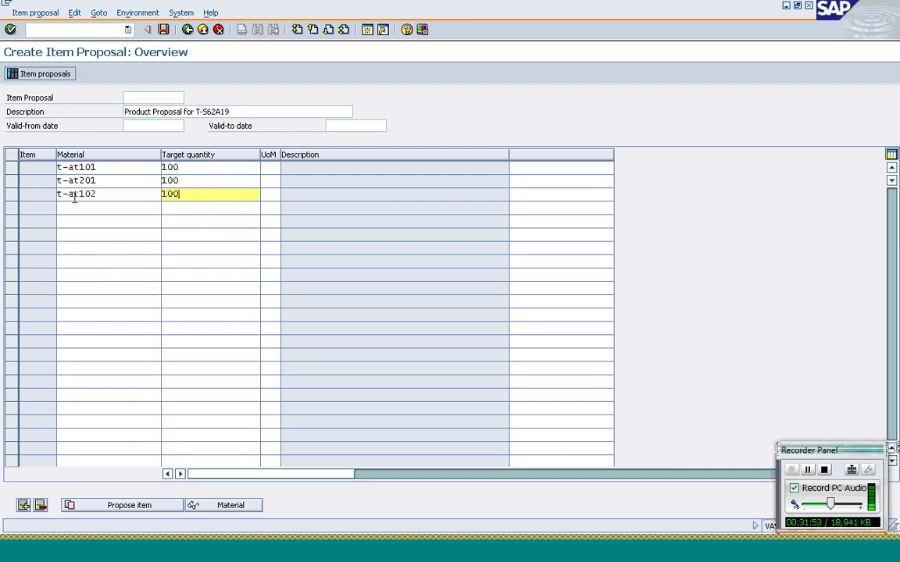
key(Return)
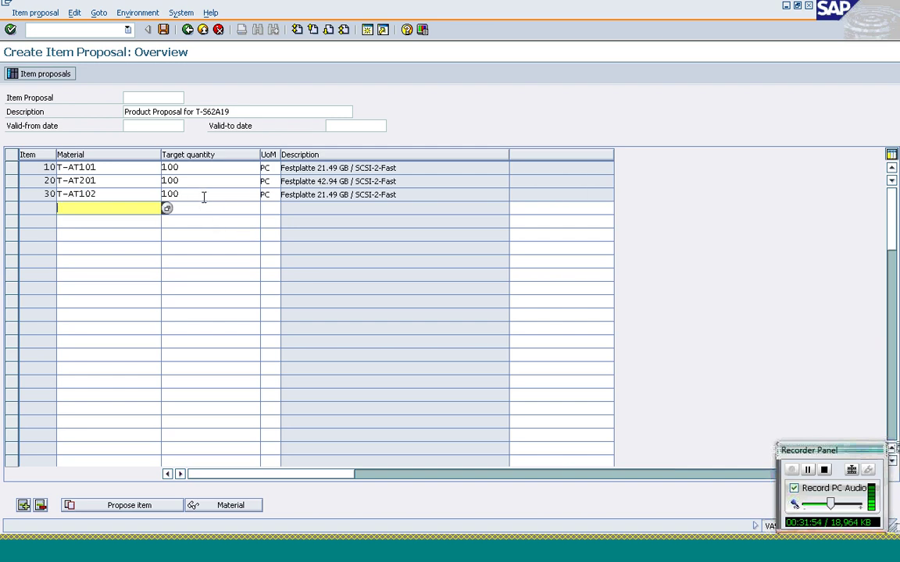
click(203, 196)
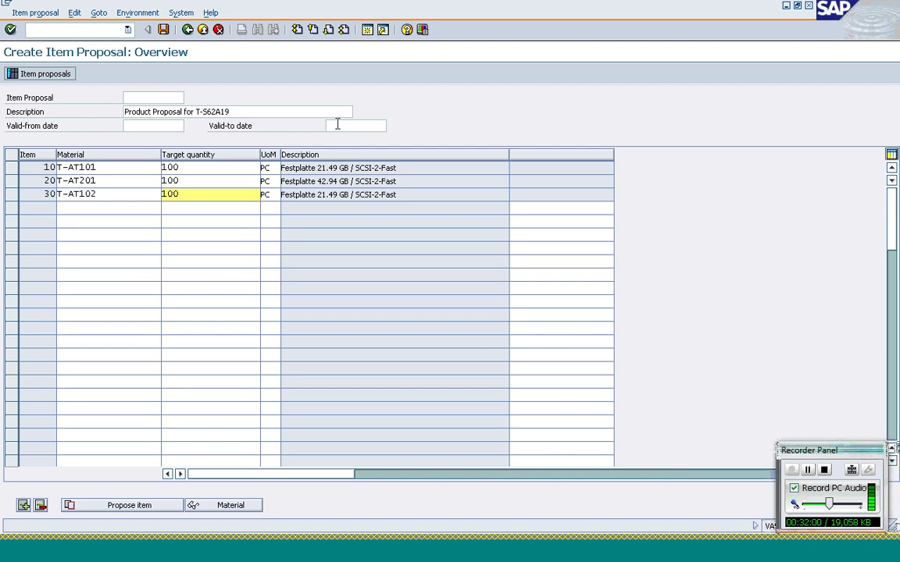
click(99, 195)
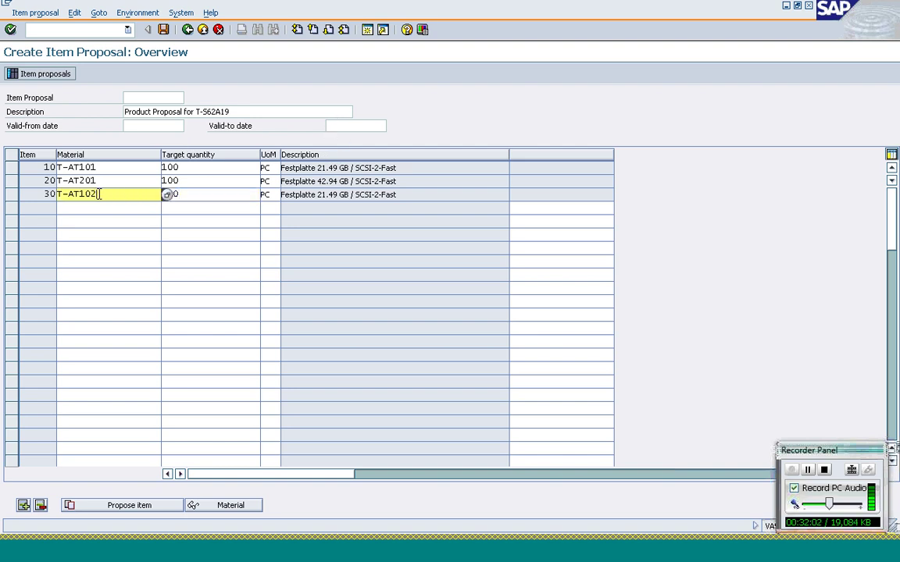
Step: Save the item proposal and copy its number from the detailed save message
click(164, 30)
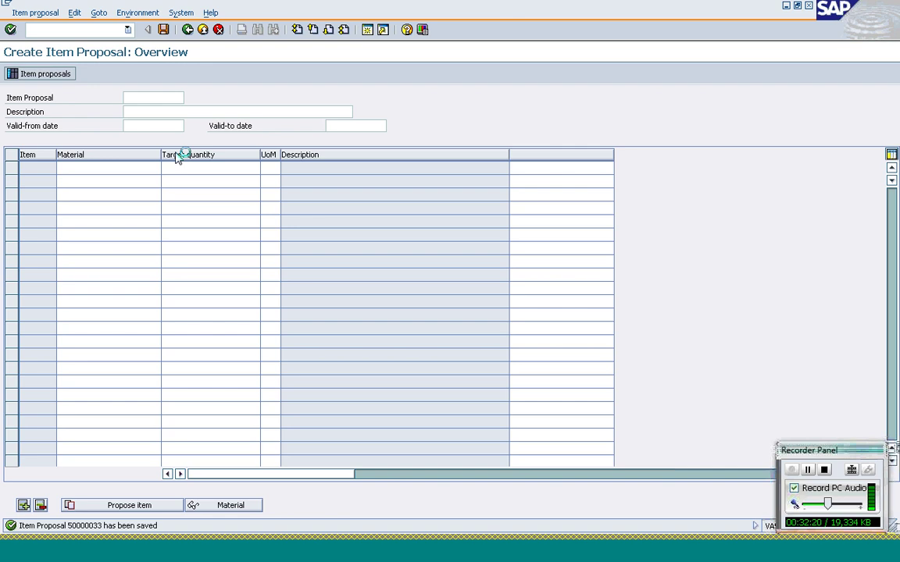
key(F1)
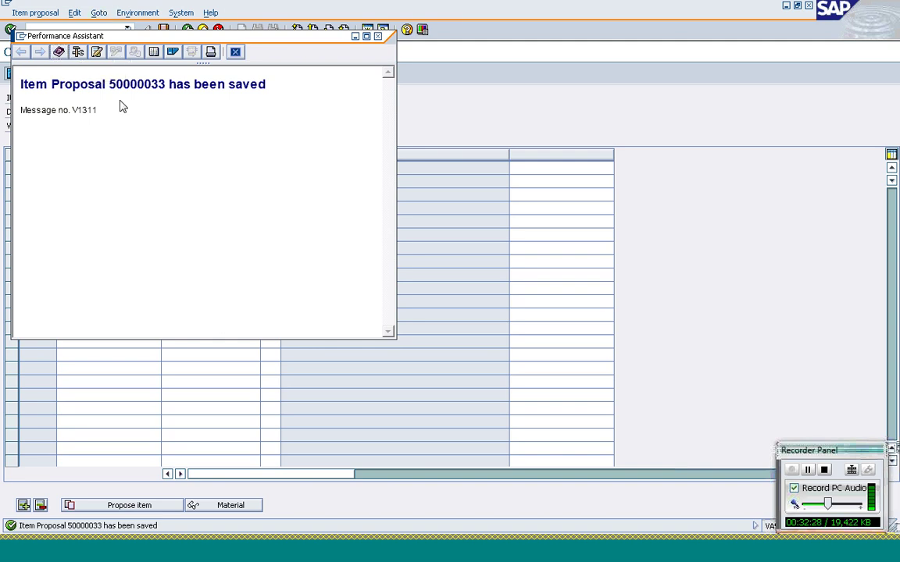
drag(107, 78, 165, 81)
key(ctrl+c)
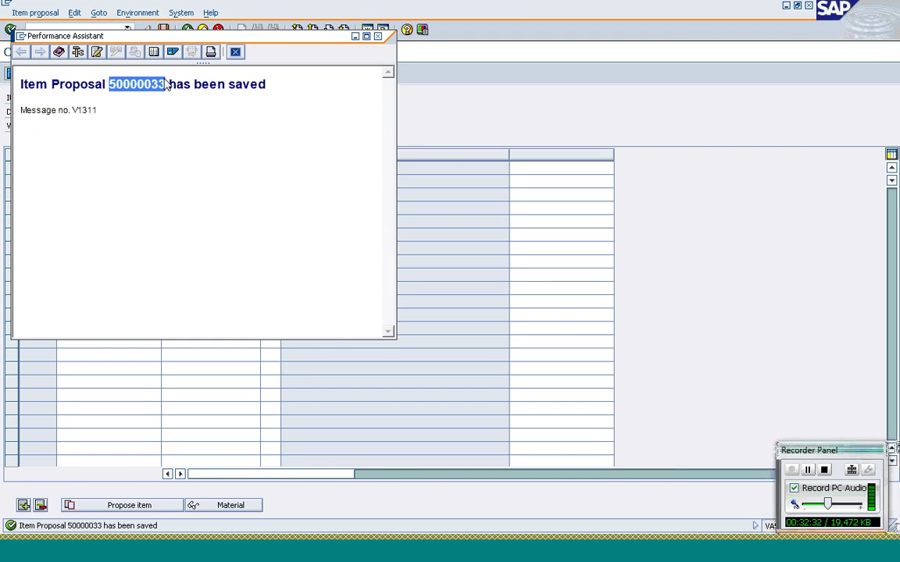
click(235, 51)
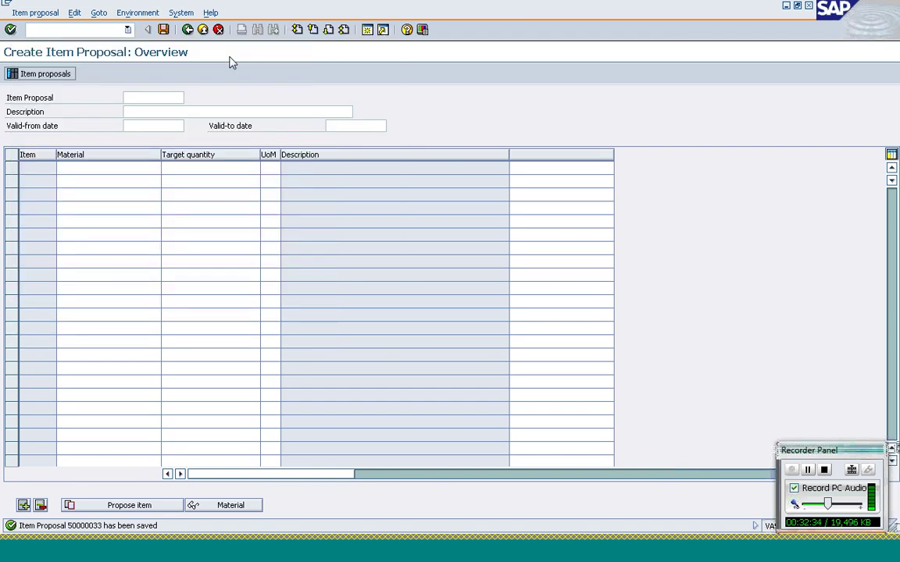
Step: Return to the customer's sales area data, paste the copied number as the item proposal, and save the customer
click(234, 551)
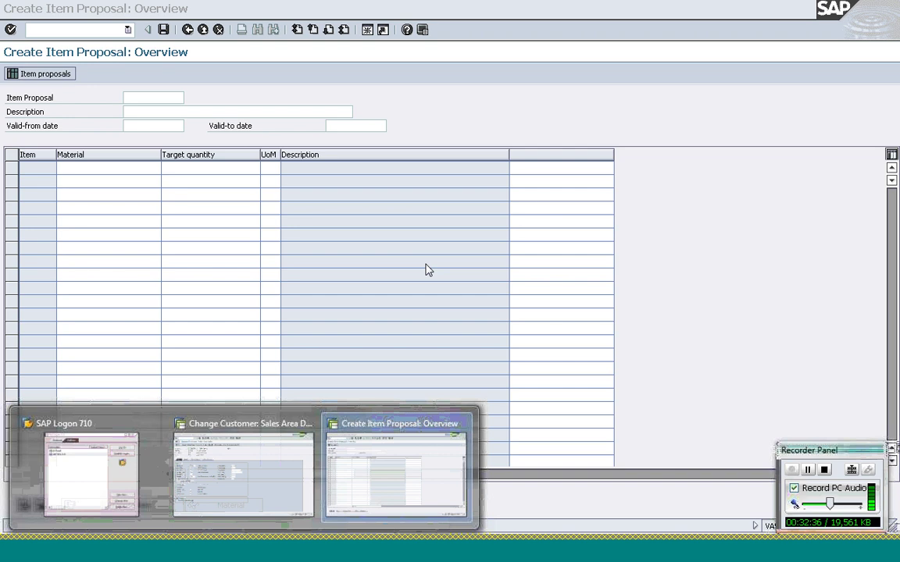
key(Left)
key(Return)
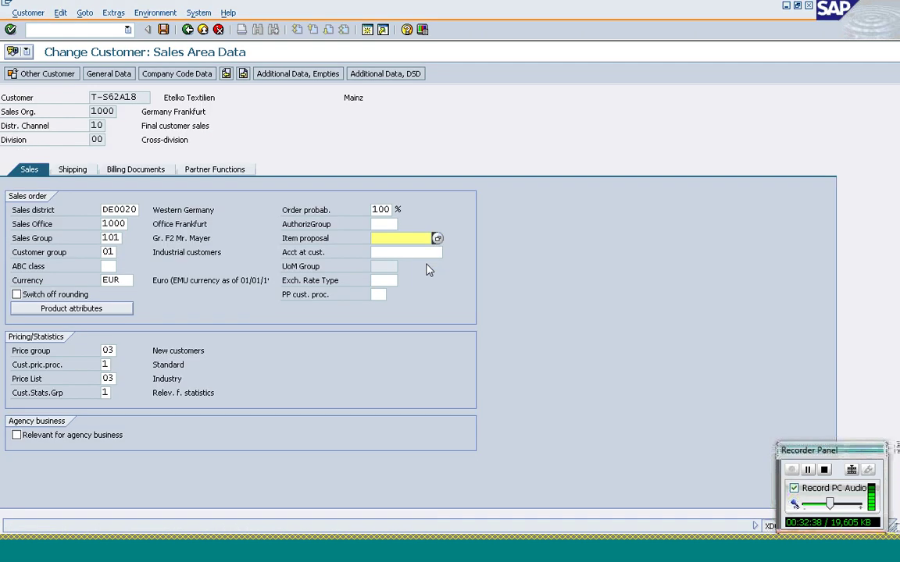
key(ctrl+v)
click(163, 31)
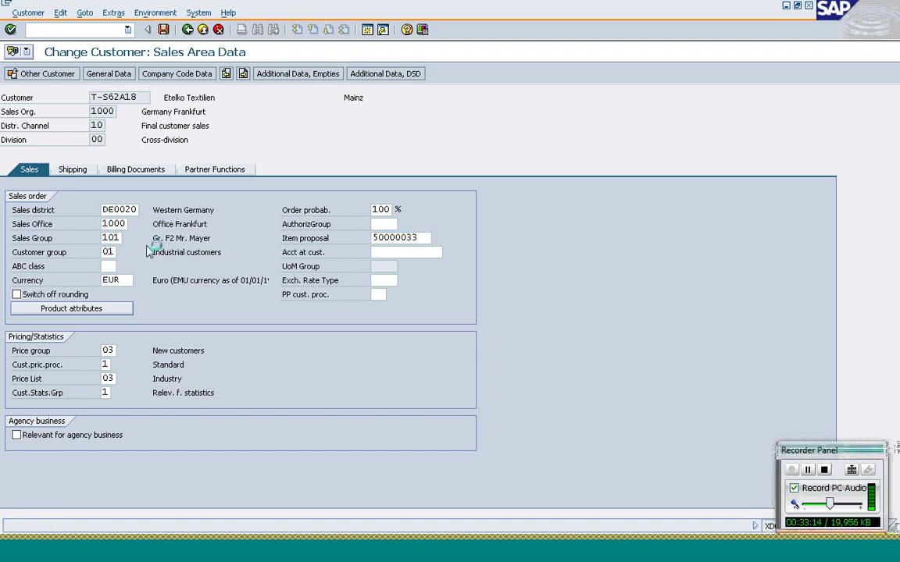
Step: Switch back to the item proposal session and start sales order creation with transaction VA01
mouse_move(237, 554)
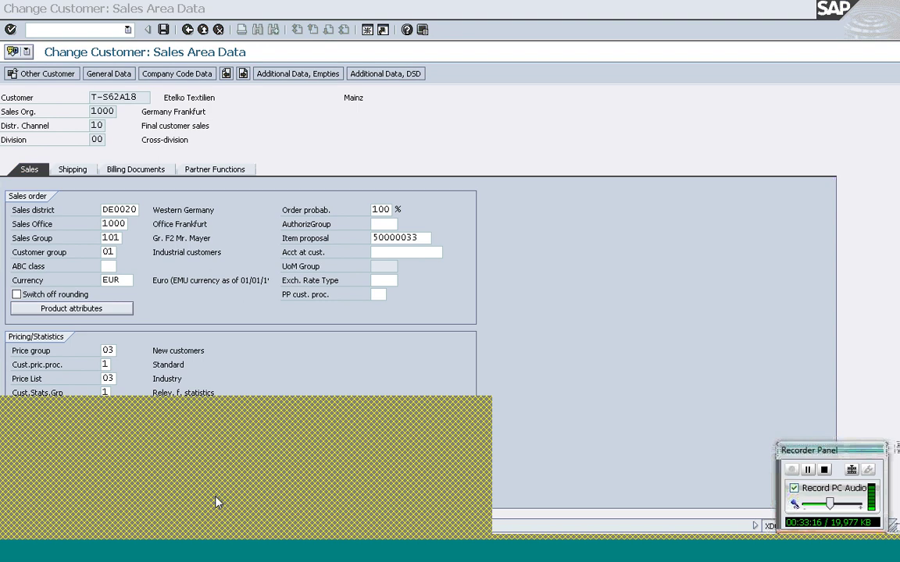
click(393, 494)
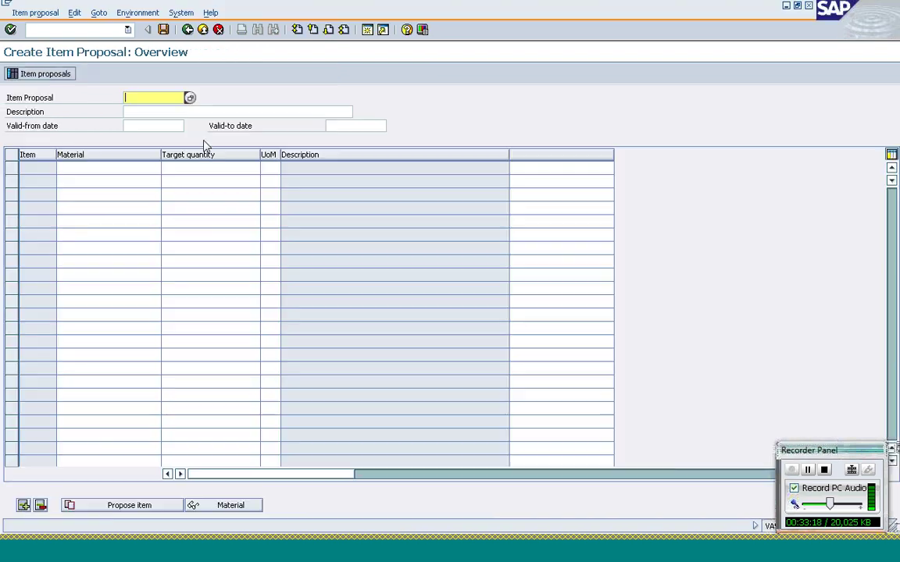
click(86, 29)
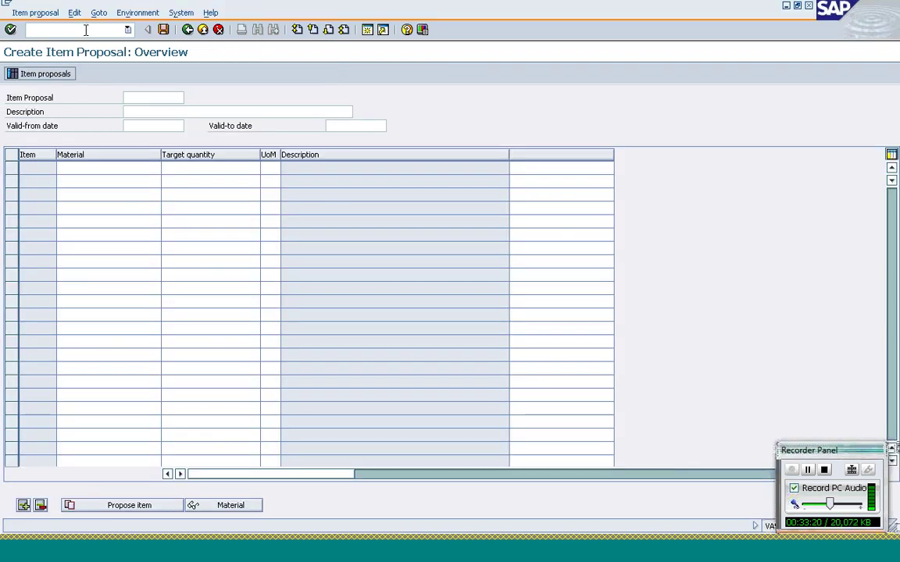
text(/nva01)
key(Return)
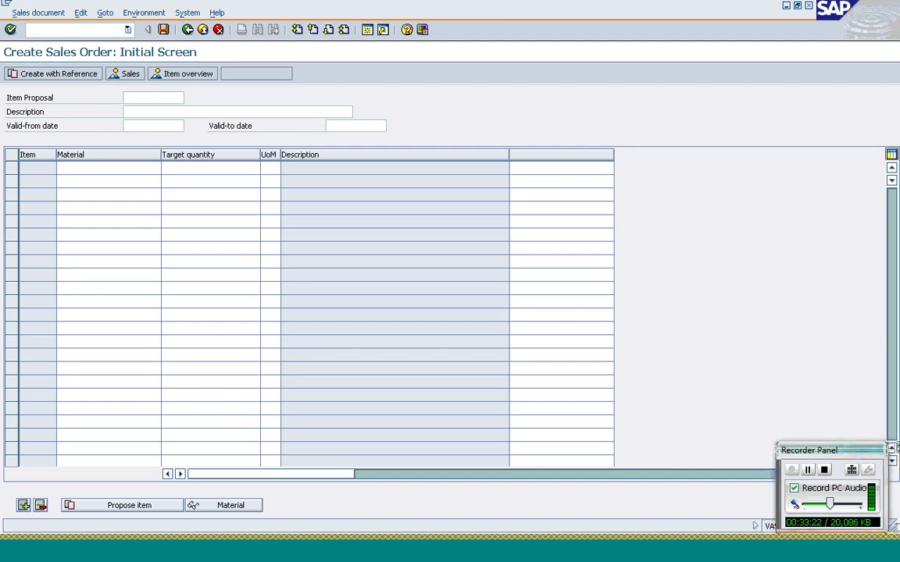
Step: Confirm order type OR with sales area 1000/10/00 and open the standard order overview
click(242, 548)
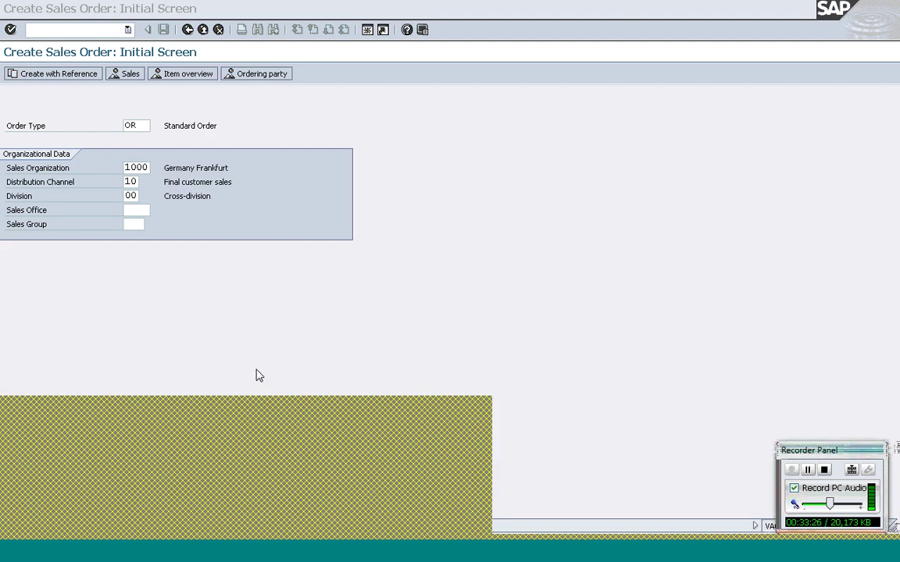
click(152, 296)
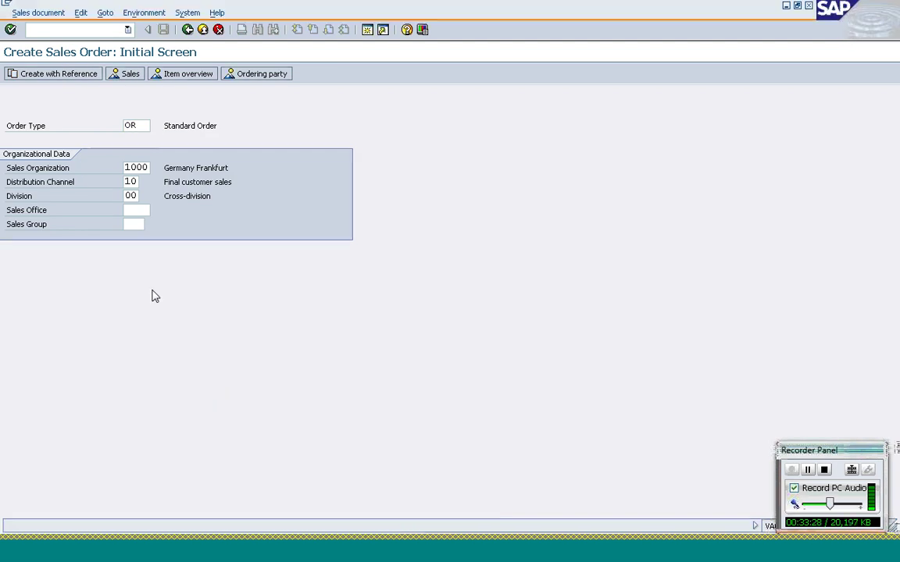
key(Return)
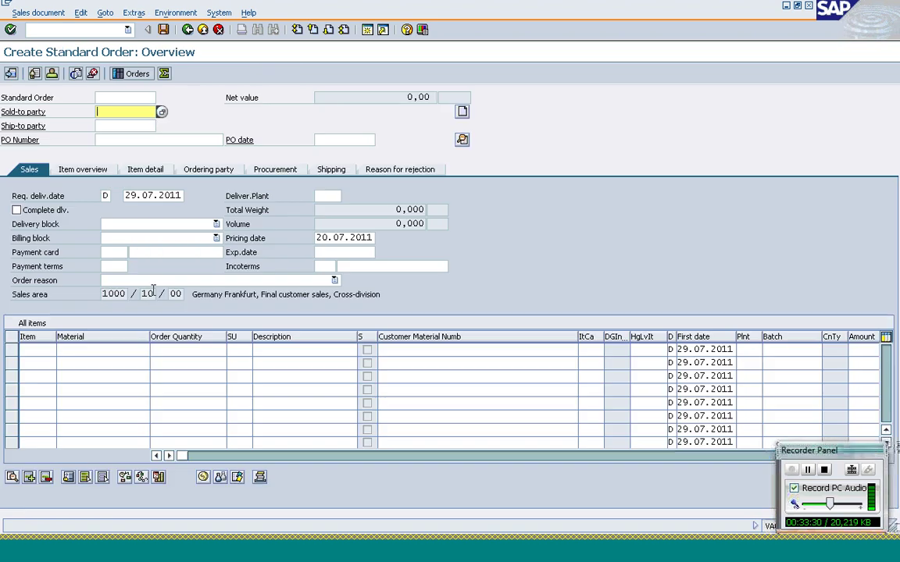
key(ctrl+v)
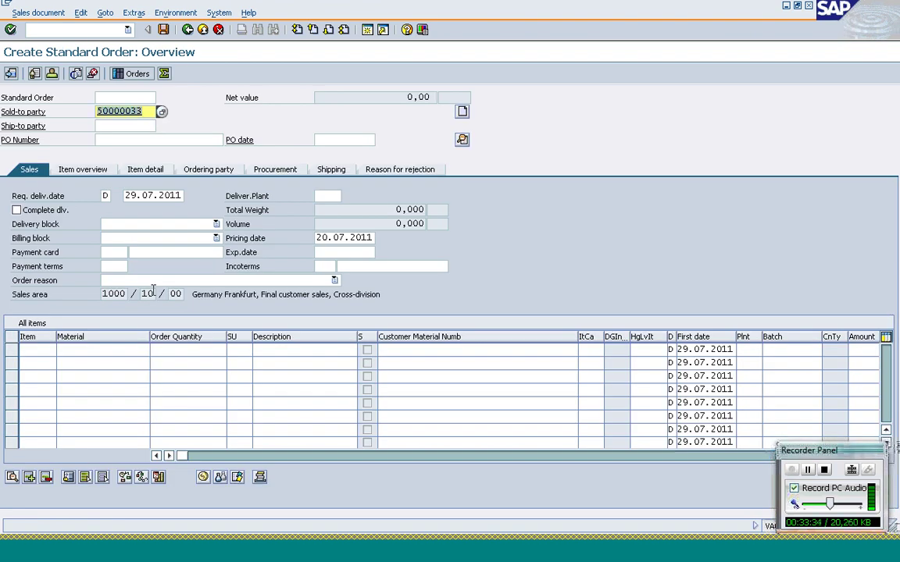
key(Home)
key(Delete)
key(Delete)
key(Delete)
key(Delete)
key(Delete)
key(Delete)
key(Delete)
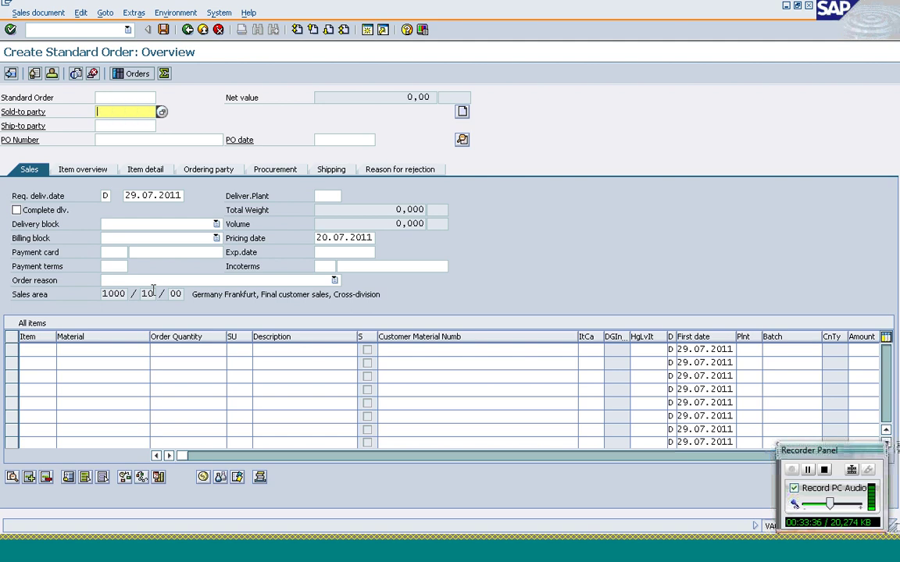
key(Delete)
Step: Fill in the previously used sold-to party, set the PO number to "Product Proposal", and confirm the order header
key(Down)
key(Return)
key(Tab)
key(Tab)
key(Delete)
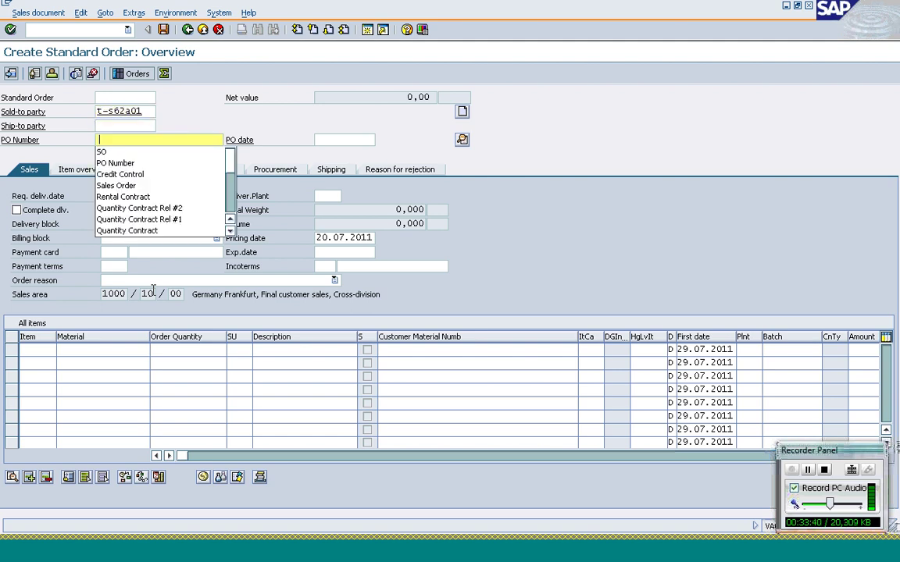
text(Pro)
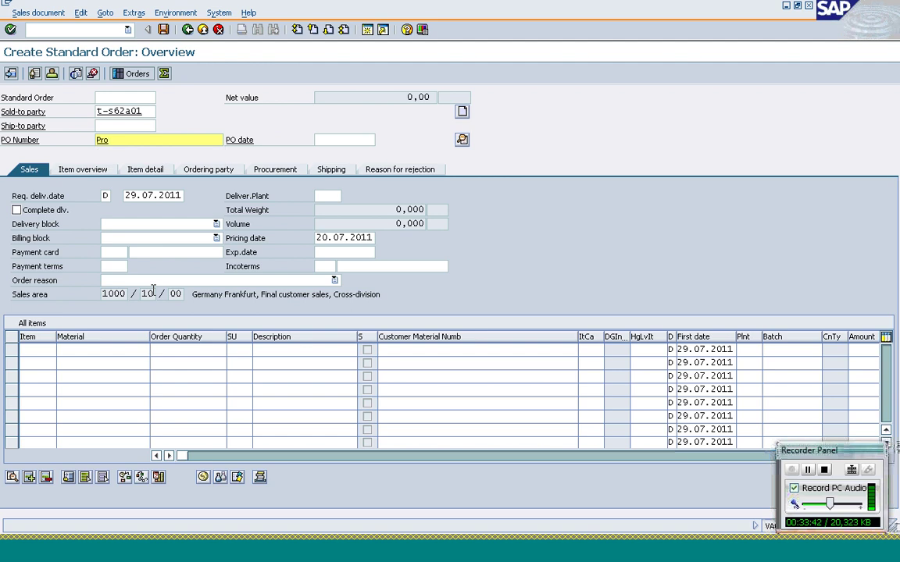
text(duct Proposal)
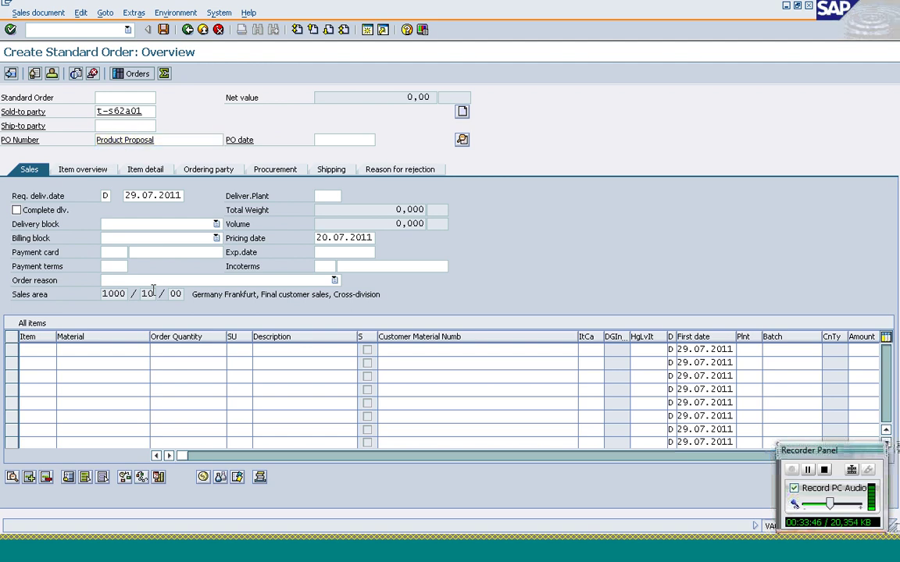
key(Return)
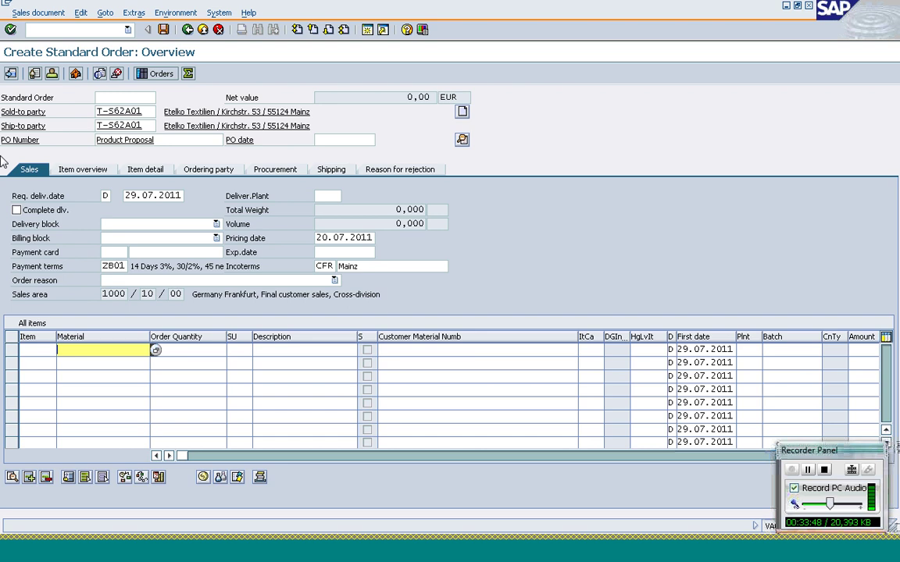
Step: Open the item proposal dialog, check the customer number in the customer change session, and close the dialog
click(11, 73)
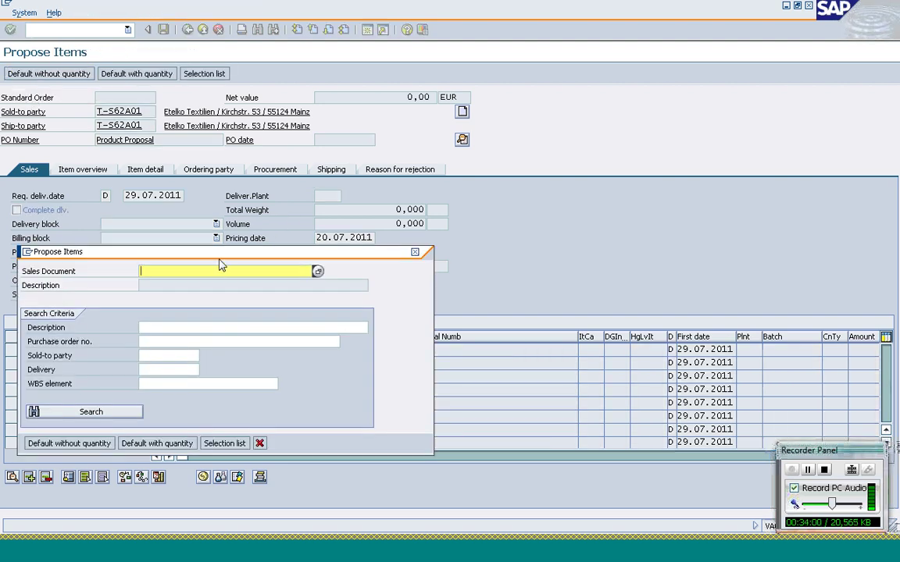
key(alt+Tab)
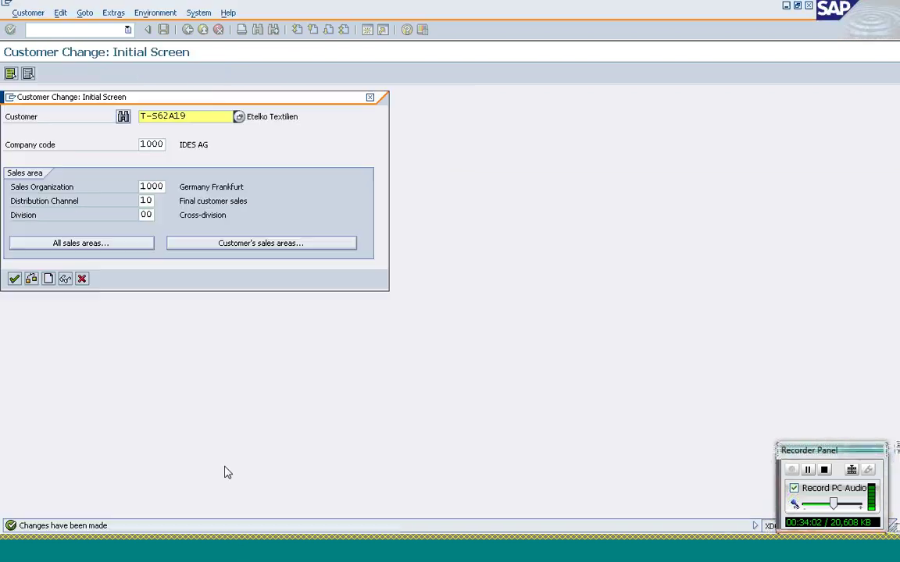
click(237, 557)
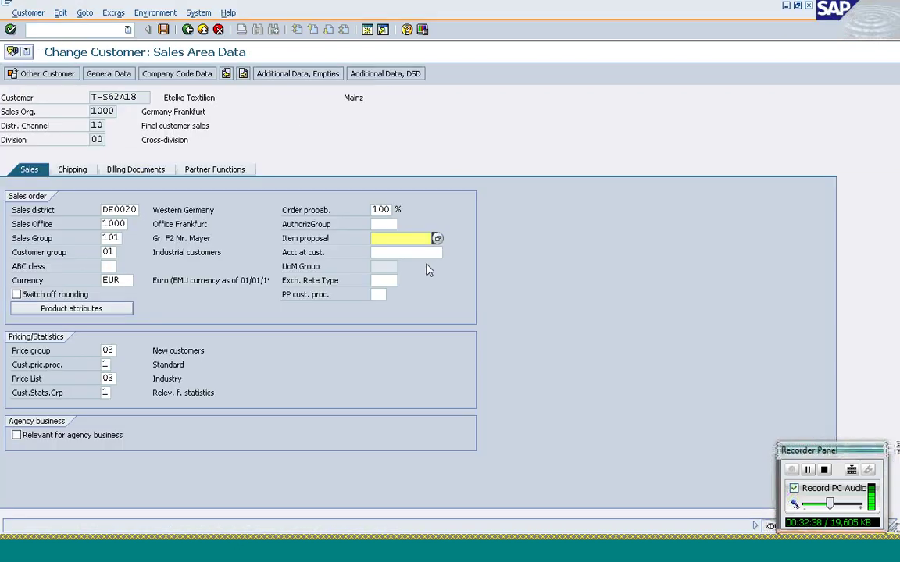
key(alt+Tab)
click(415, 252)
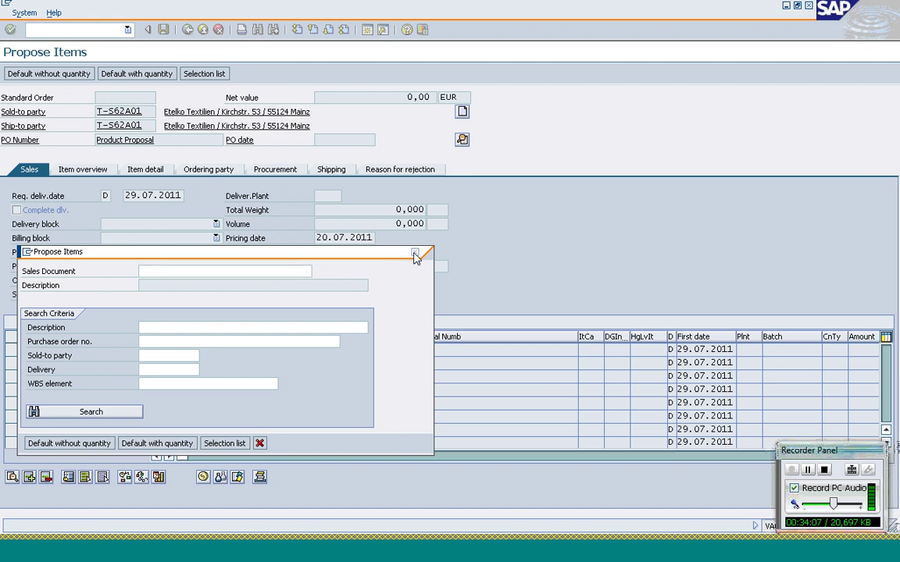
Step: Change the sold-to party to the number from the customer change session, confirm the redetermination, and try to propose items
click(148, 111)
key(BackSpace)
key(BackSpace)
text(1)
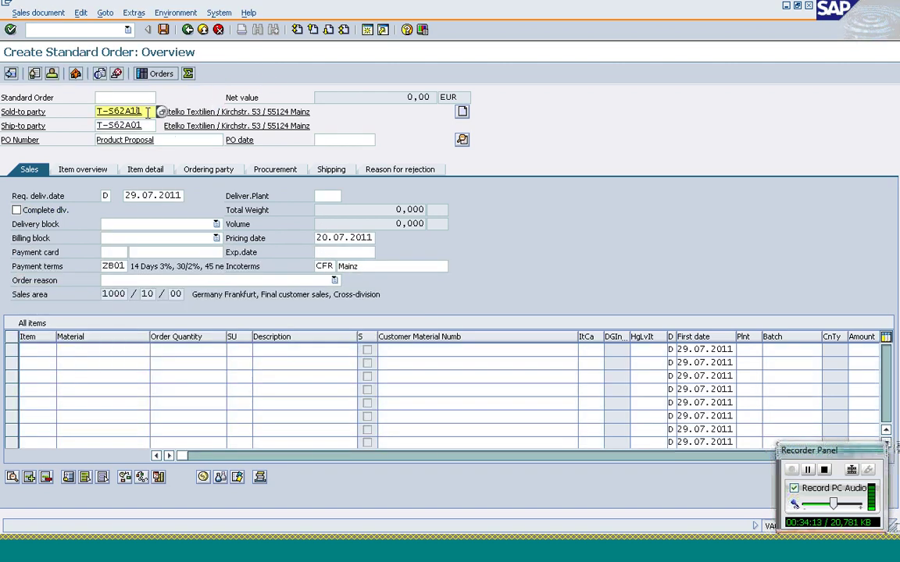
key(Tab)
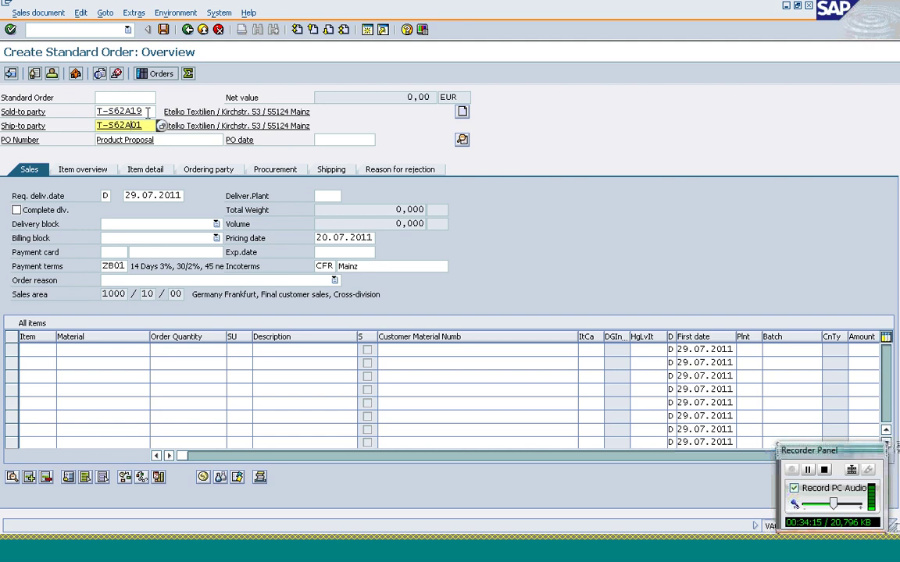
key(Return)
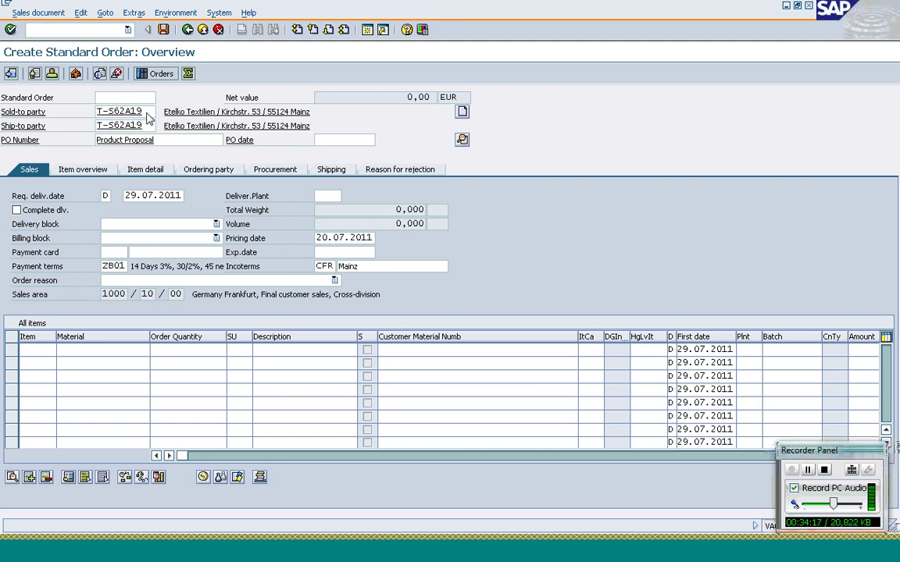
key(Return)
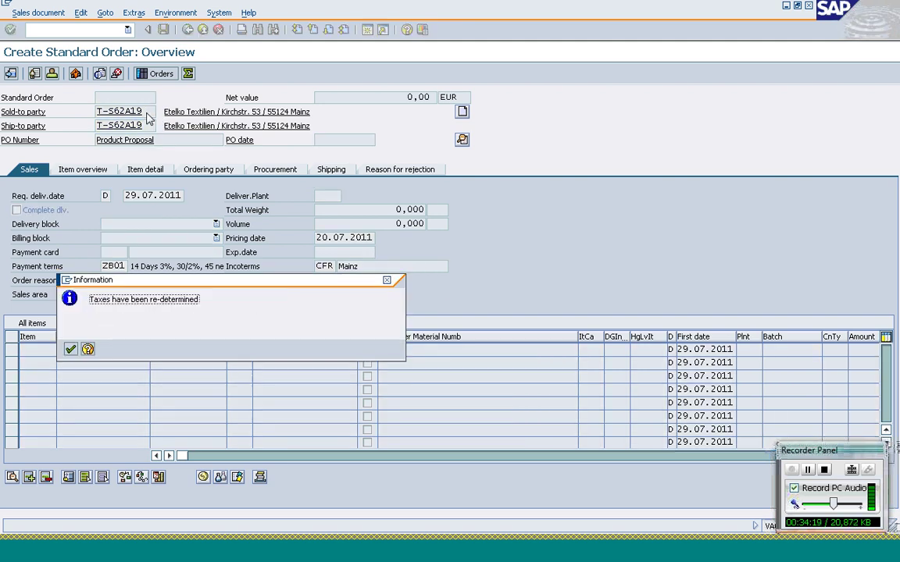
key(Return)
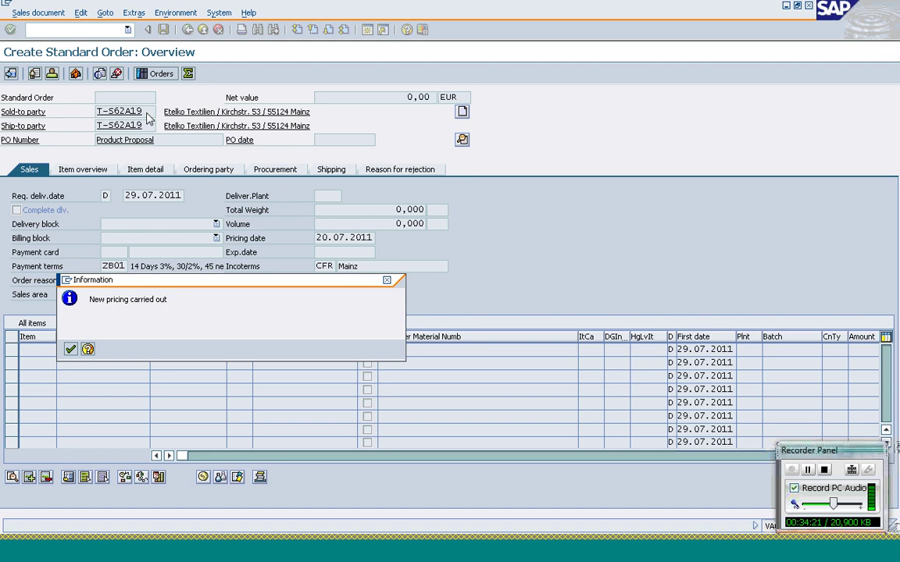
key(Return)
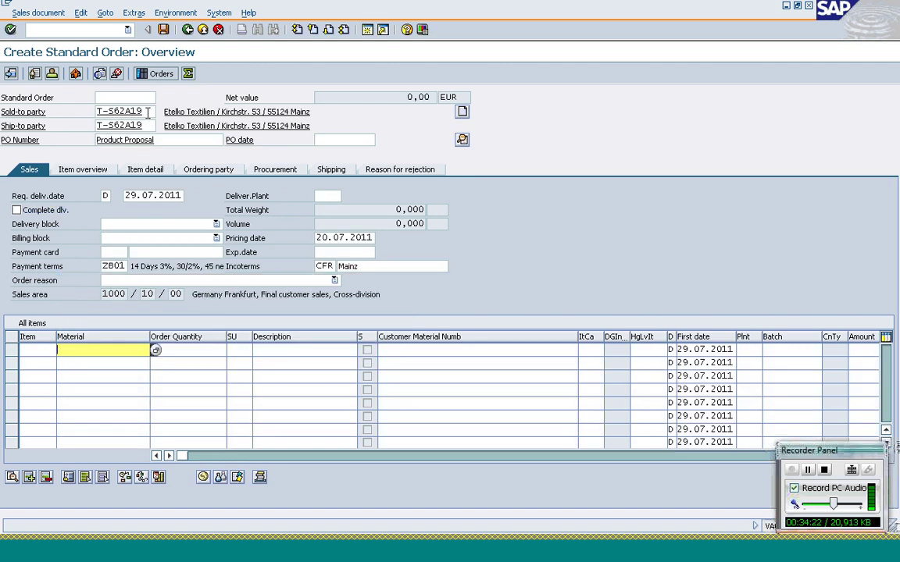
click(10, 74)
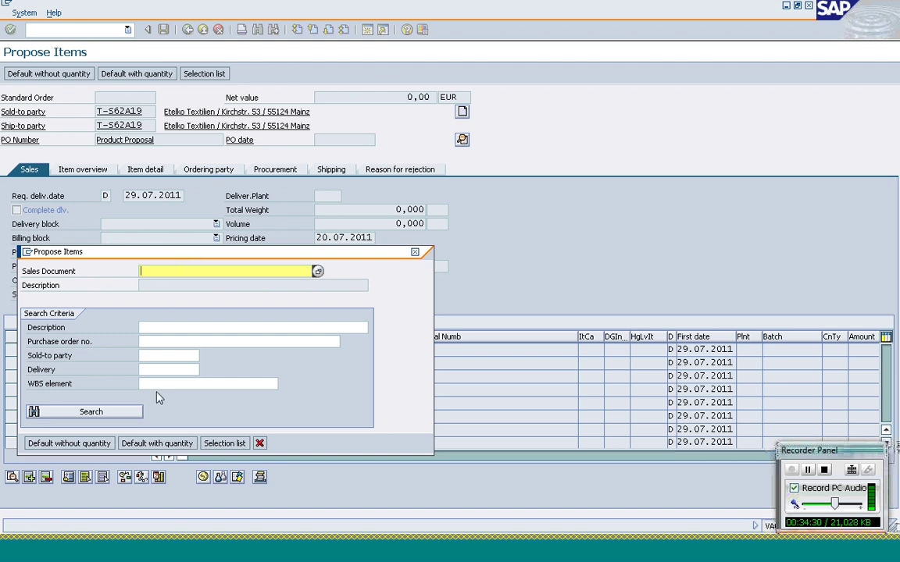
click(416, 253)
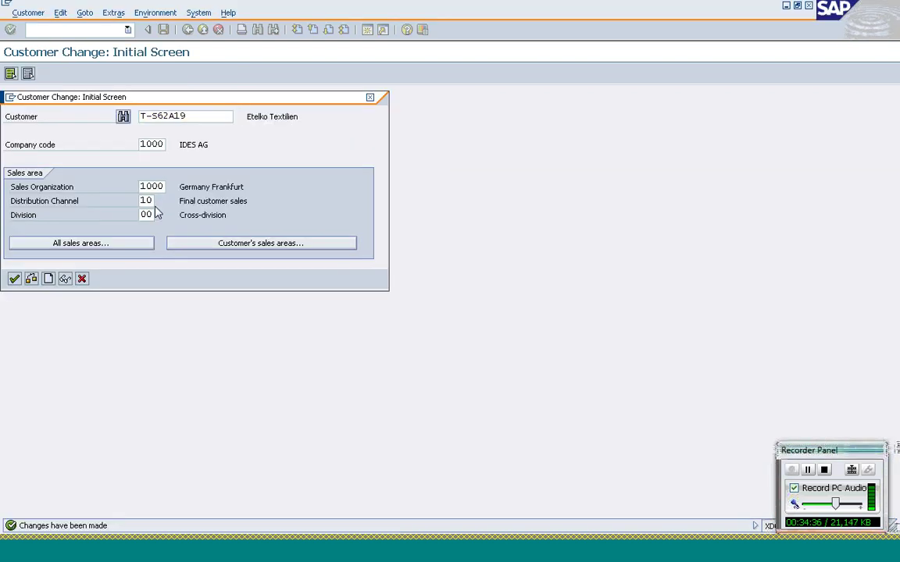
Step: Open the customer's sales area data, enter the saved proposal's number as the item proposal, and save the customer
key(Return)
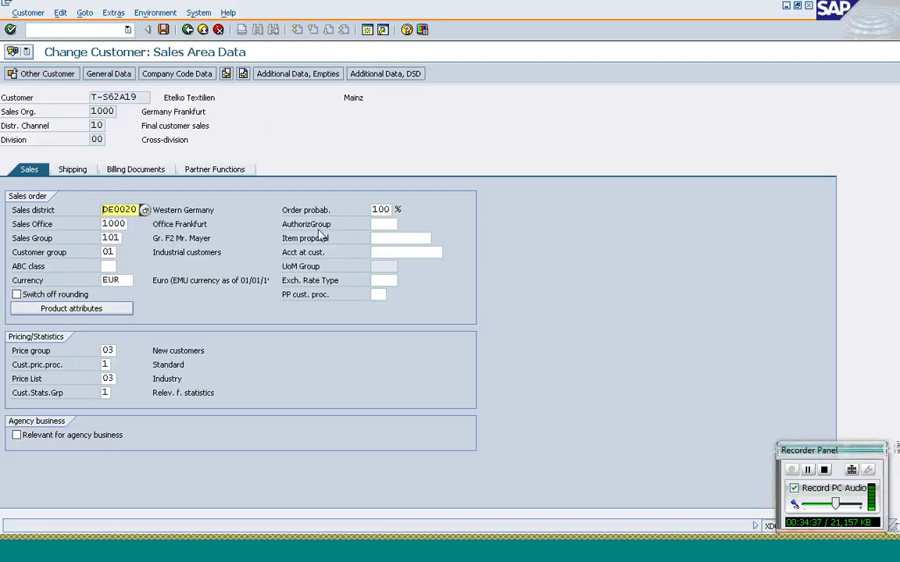
click(381, 238)
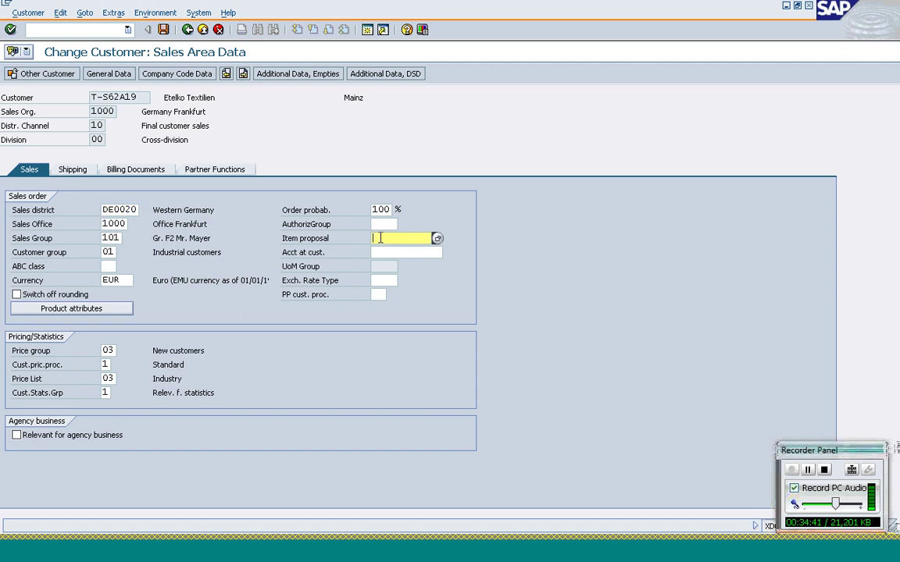
text(50000033)
click(187, 74)
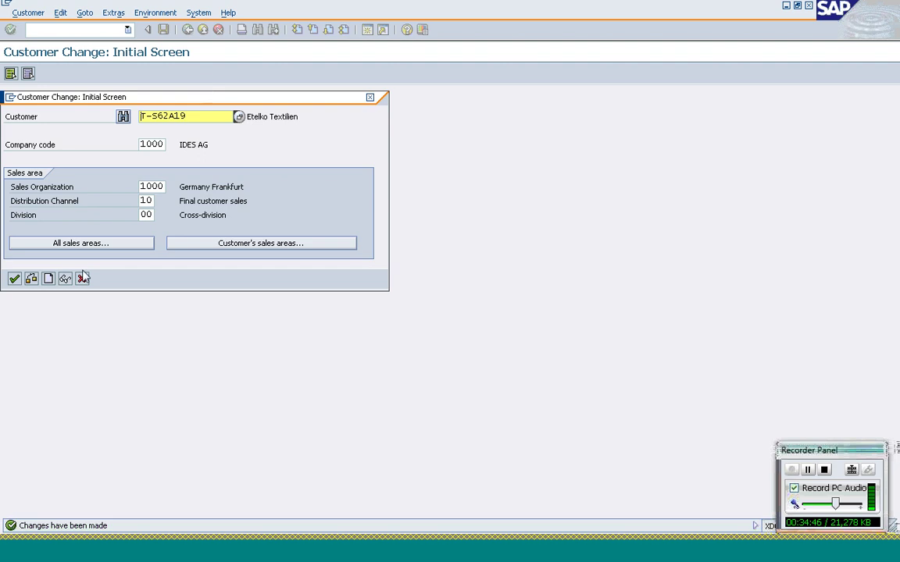
Step: Switch to the sales order session and abandon the unsaved standard order with /n
mouse_move(237, 556)
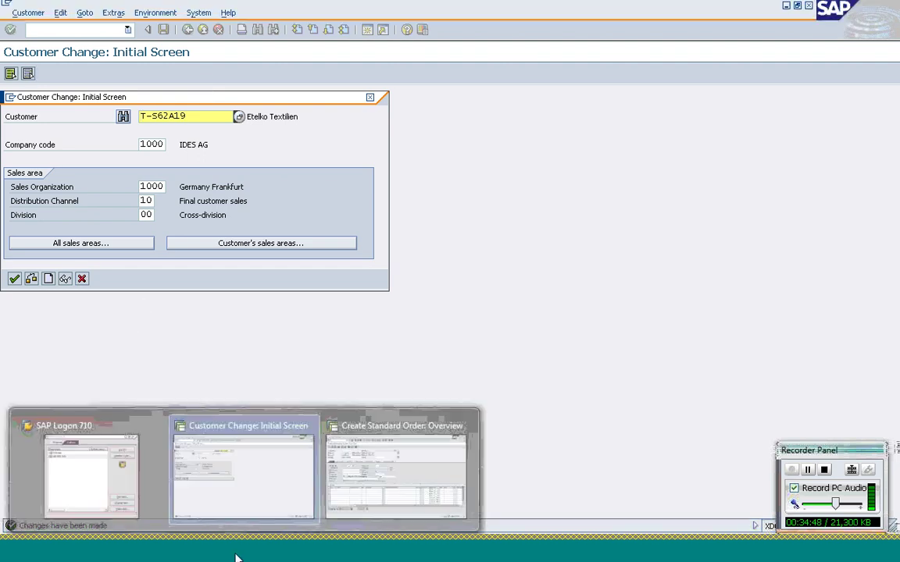
click(398, 468)
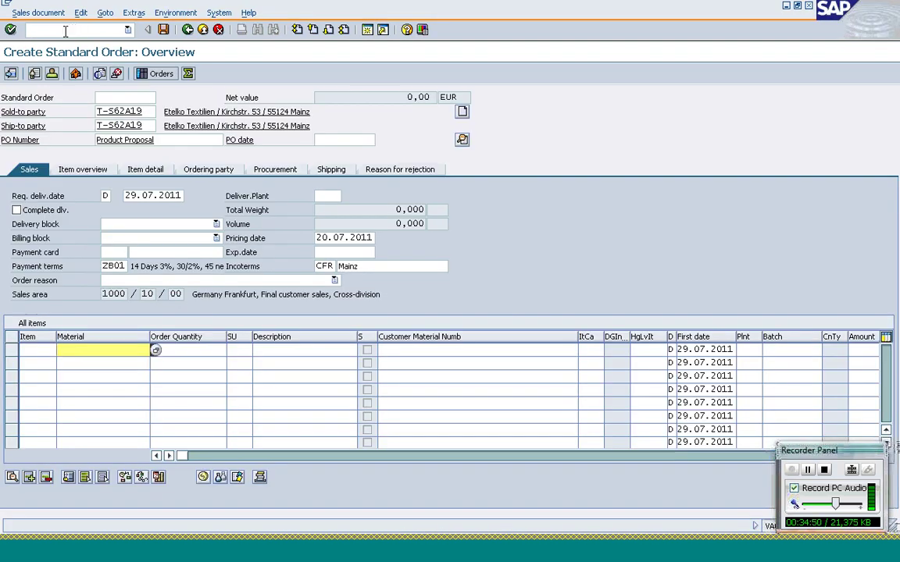
click(65, 31)
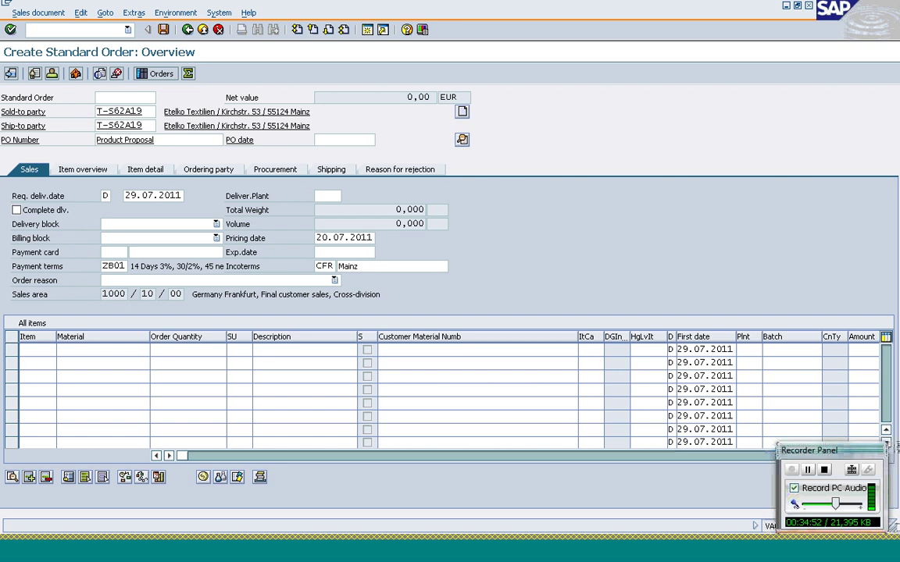
text(/n)
key(Return)
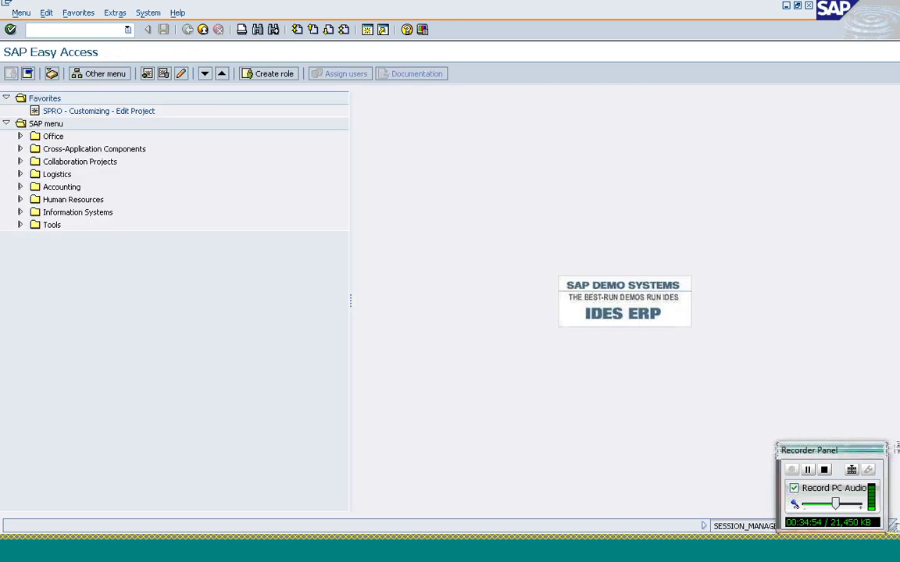
Step: Start a new standard order with transaction VA01, using order type OR and sales area 1000/10/00
text(va03)
key(Return)
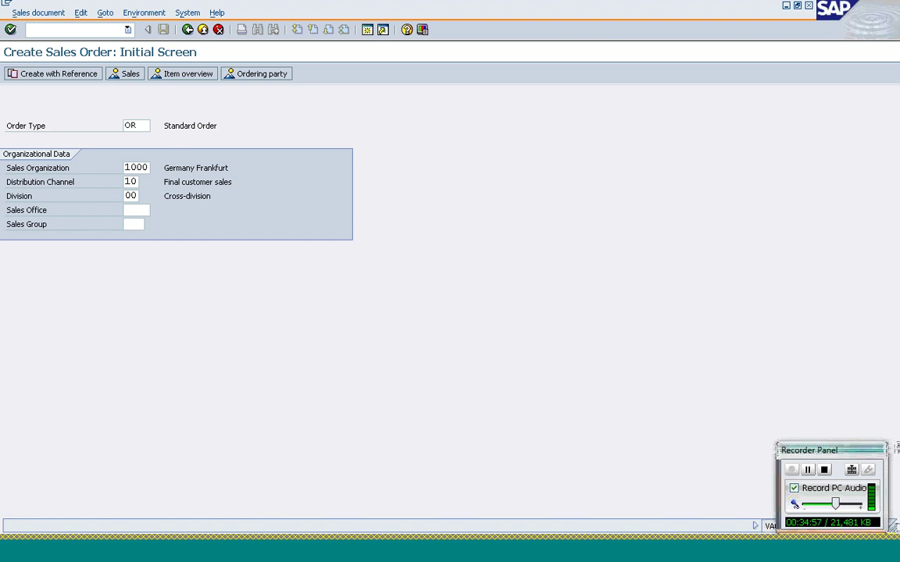
key(Return)
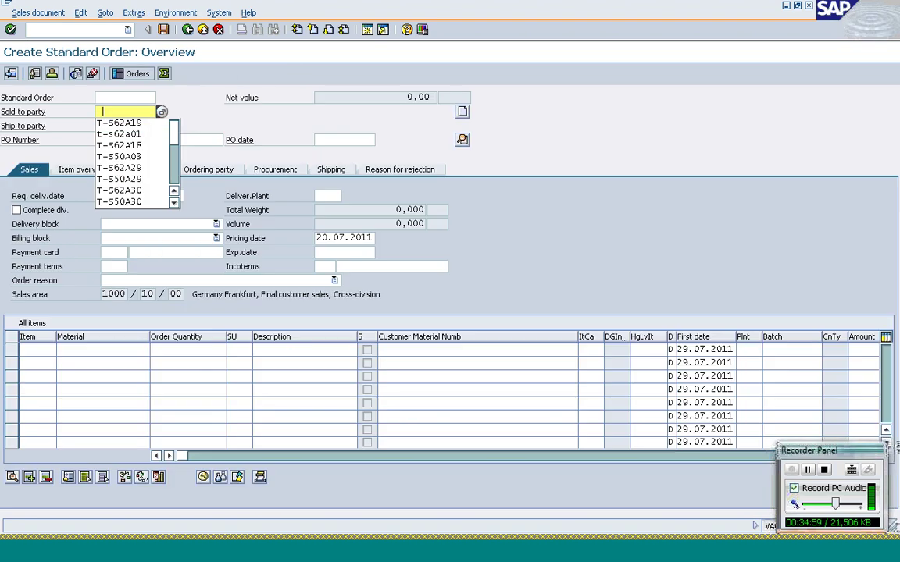
Step: Fill in the edited customer as sold-to party with PO number "Product Proposal" and confirm the order header
key(Down)
key(Return)
key(Tab)
key(Tab)
key(Return)
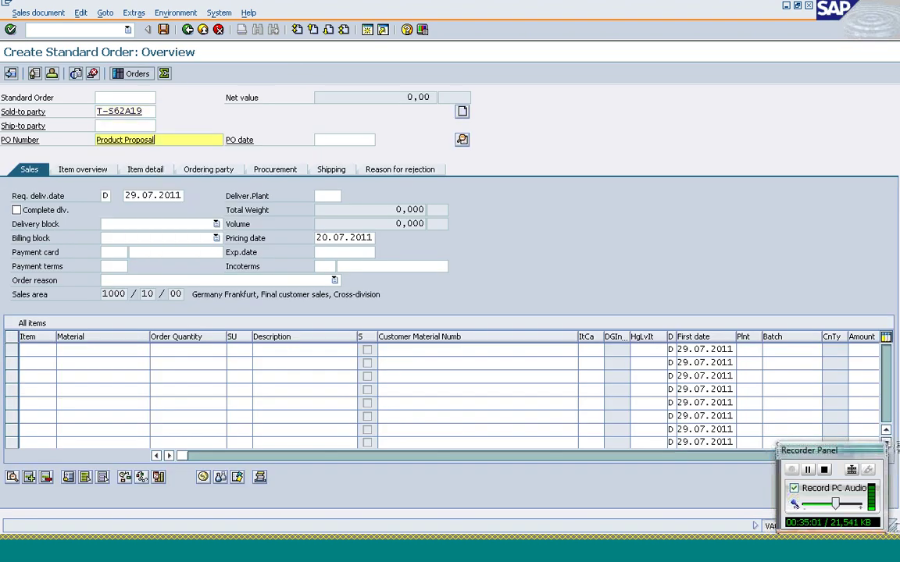
Step: Propose items for the order from the customer's assigned item proposal and open its selection list
click(10, 73)
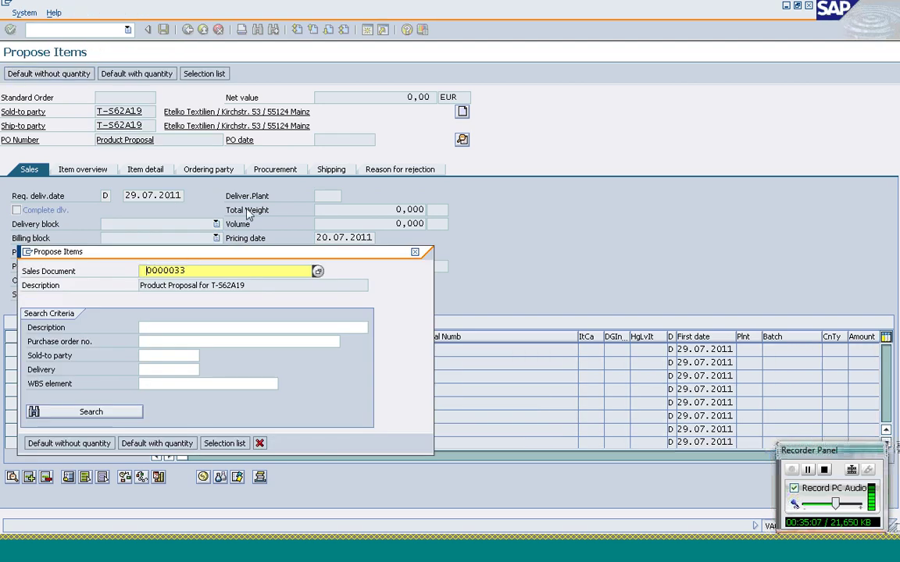
key(Delete)
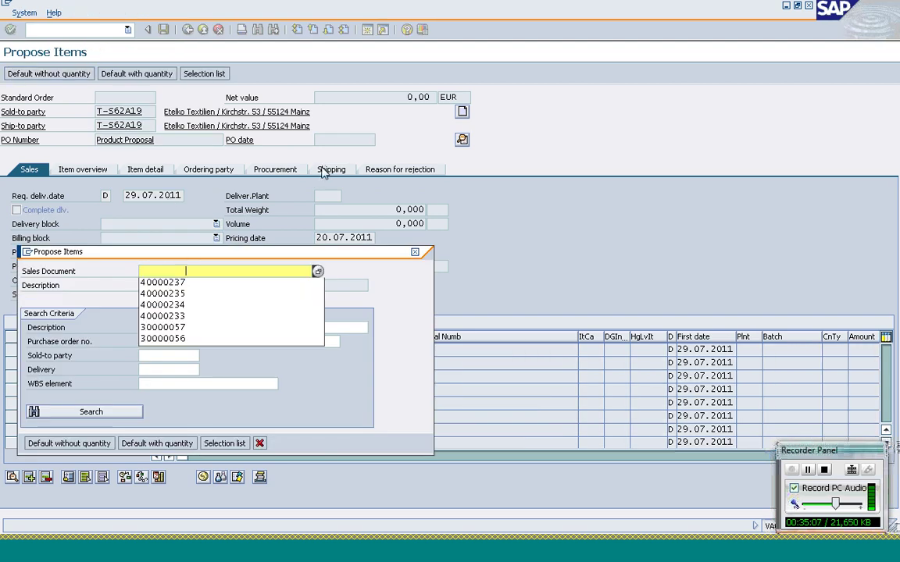
click(156, 270)
text(50000033)
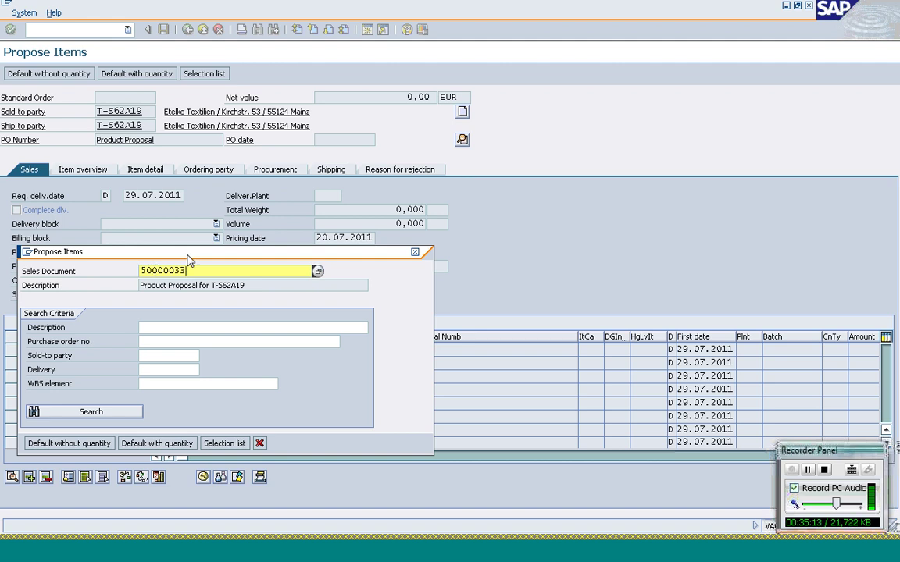
drag(187, 260, 263, 200)
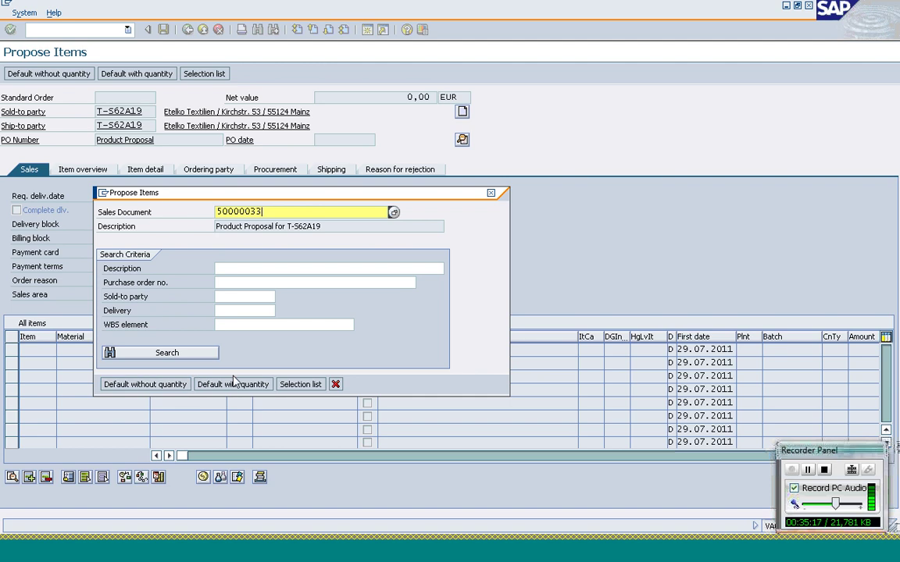
click(299, 390)
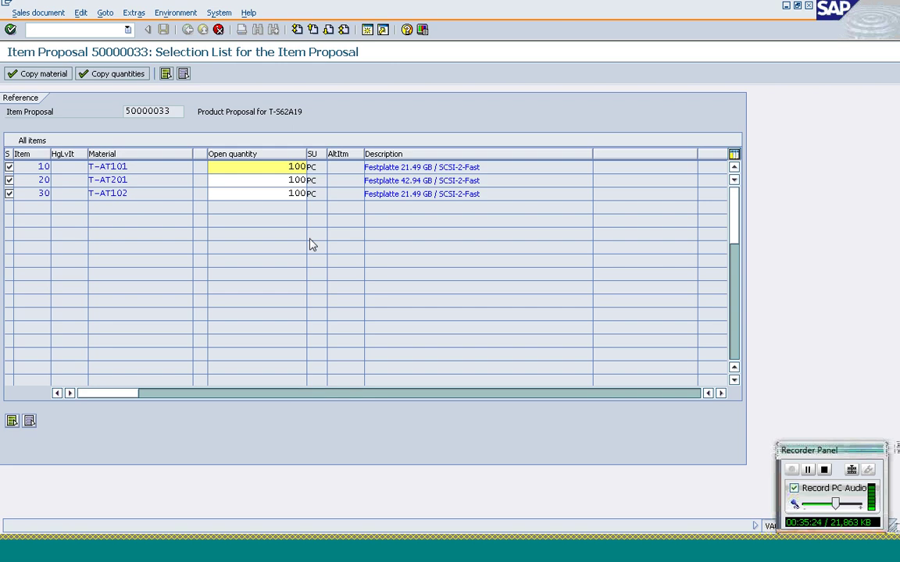
Step: Deselect material T-AT201, set the quantities to 20 for T-AT101 and 200 for T-AT102, and copy them into the order with quantities
click(9, 181)
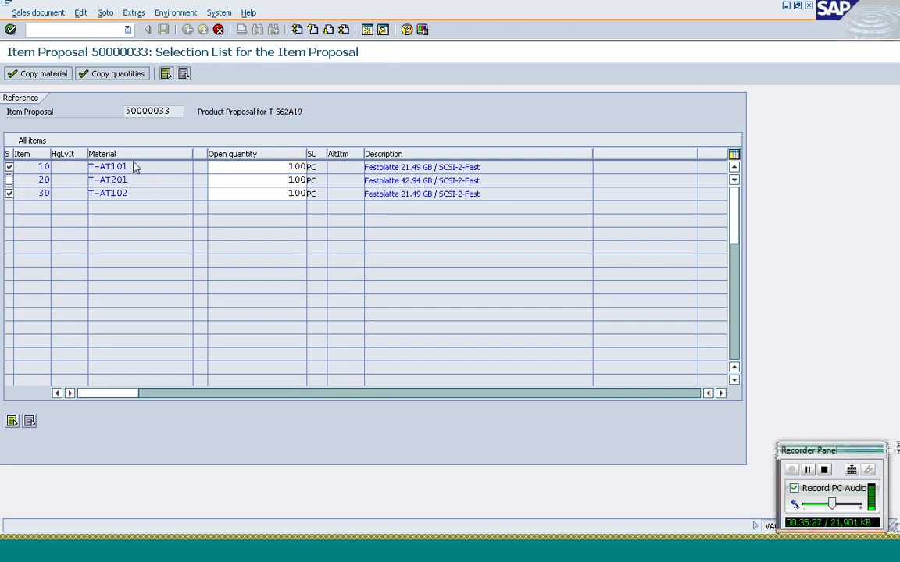
click(290, 166)
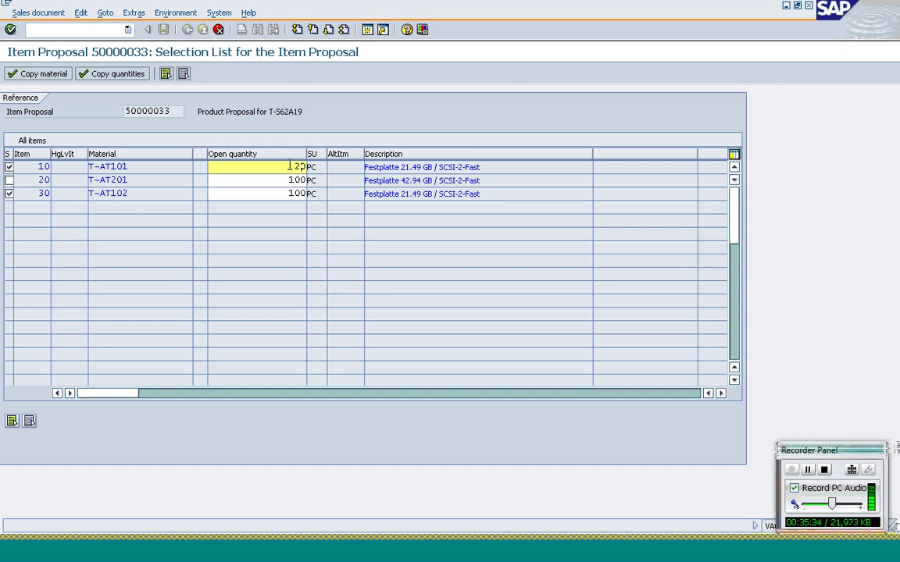
click(286, 193)
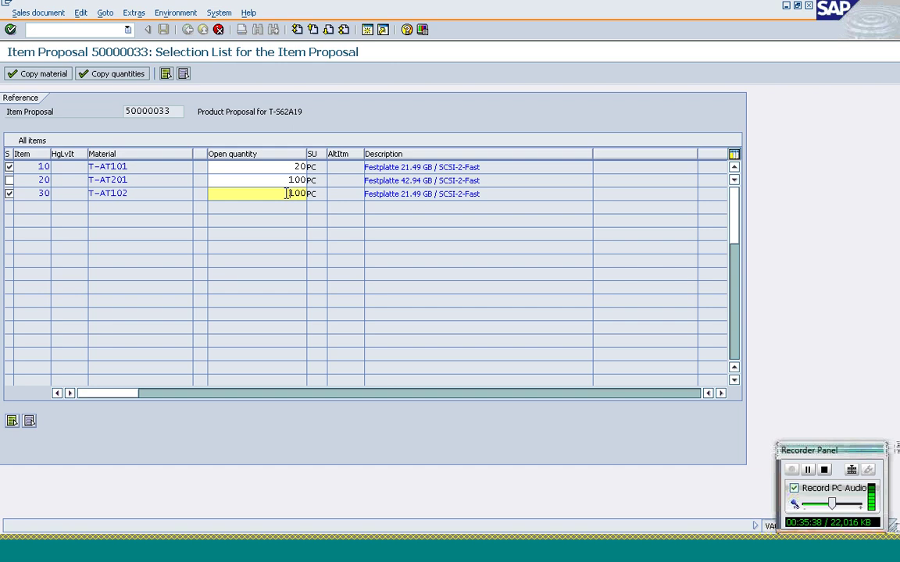
text(20)
click(107, 78)
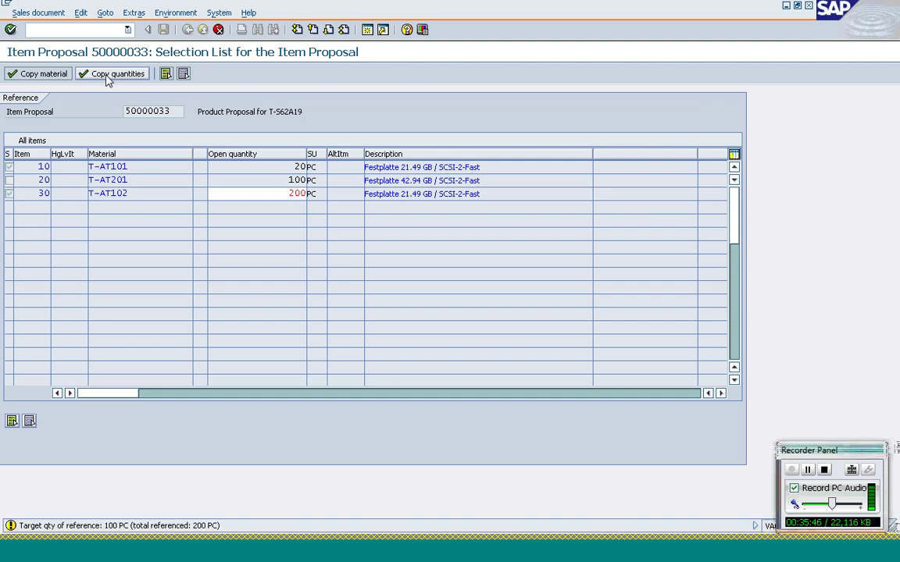
click(107, 75)
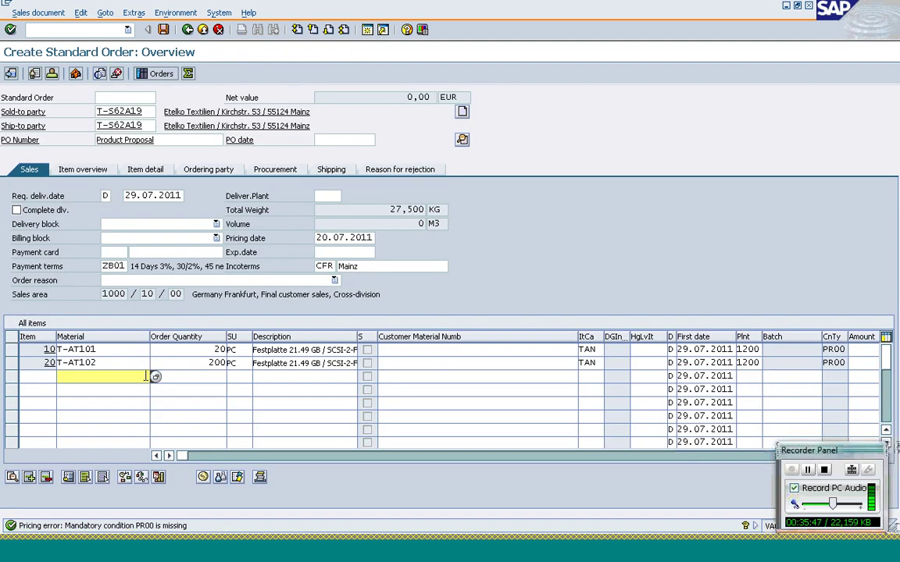
Step: Switch to the customer change session, open the sales area data, and examine the account at customer, exchange rate type and item proposal fields
click(196, 361)
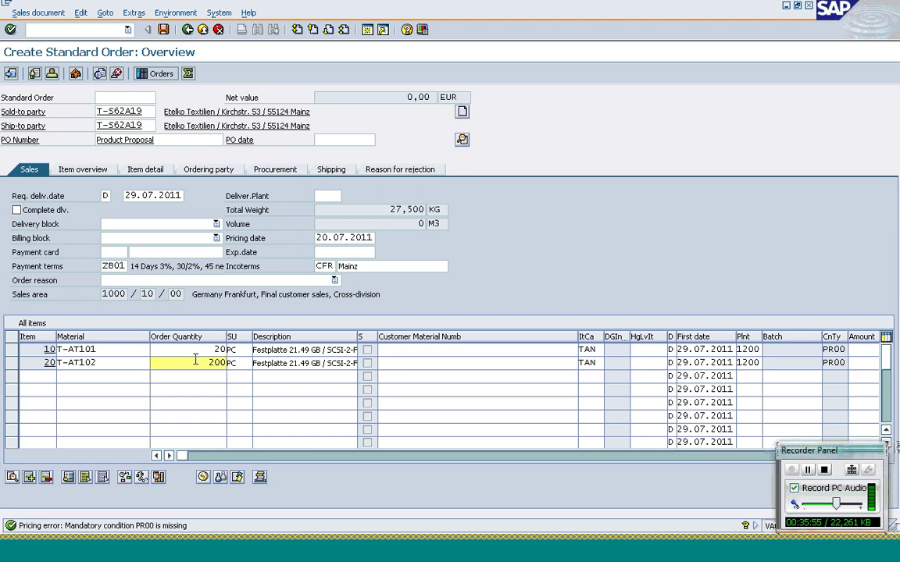
mouse_move(243, 553)
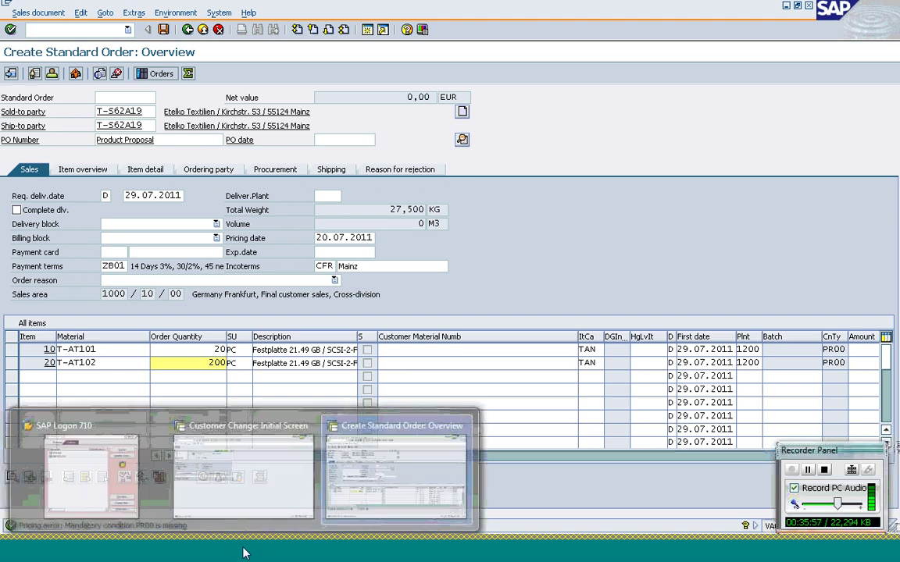
click(222, 522)
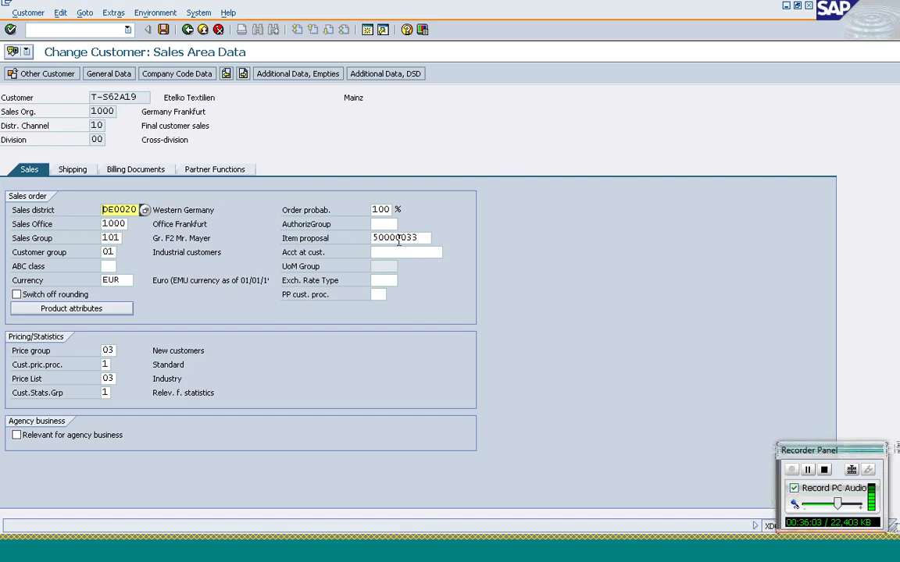
click(381, 253)
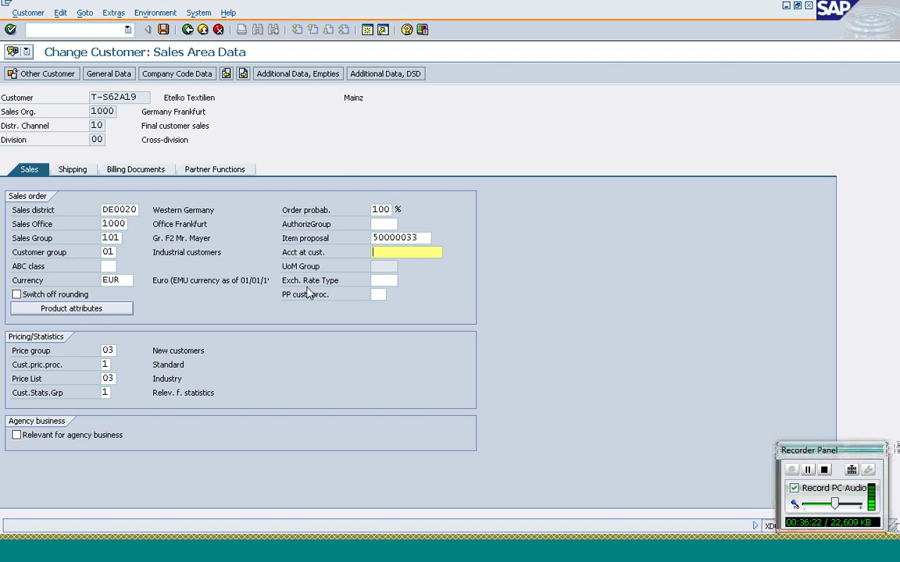
click(384, 283)
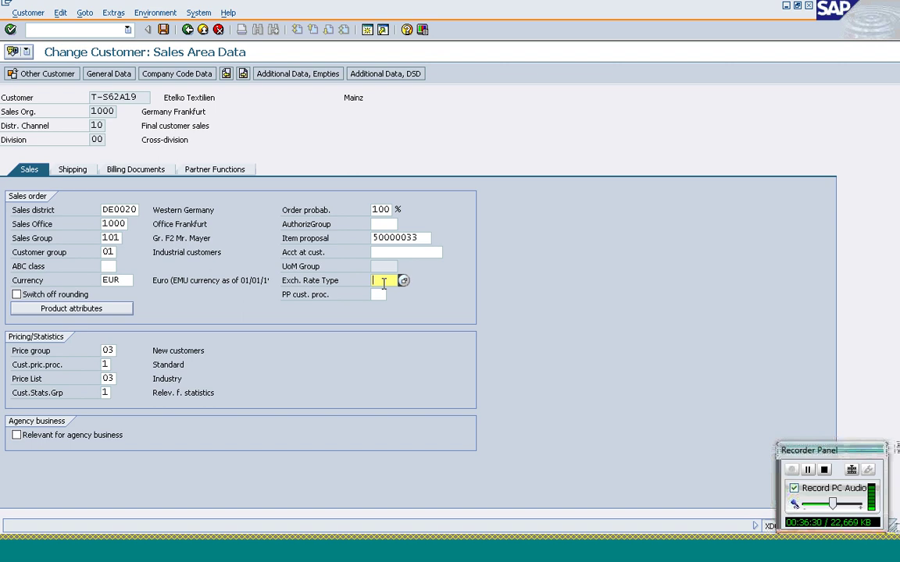
click(380, 239)
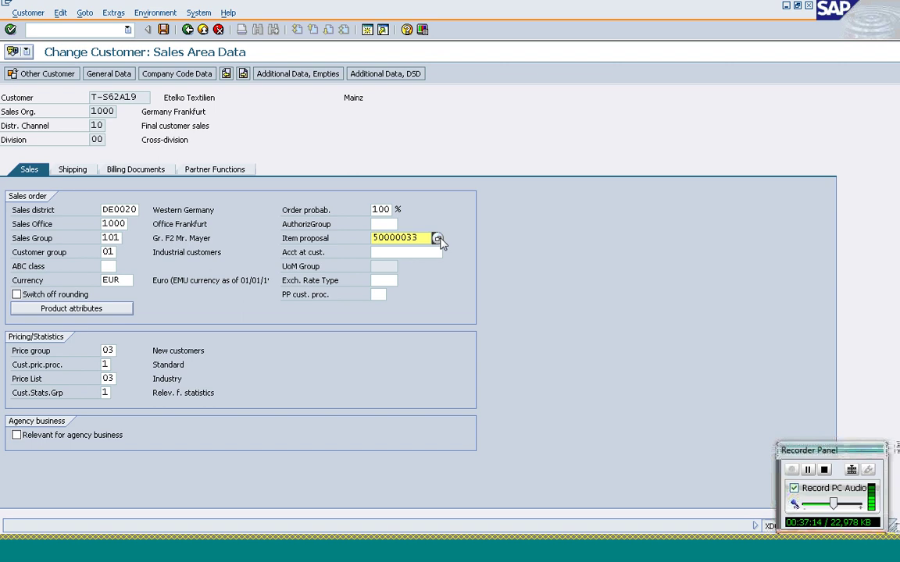
Step: Review the available exchange rate types for the customer and close the list without choosing one
click(386, 282)
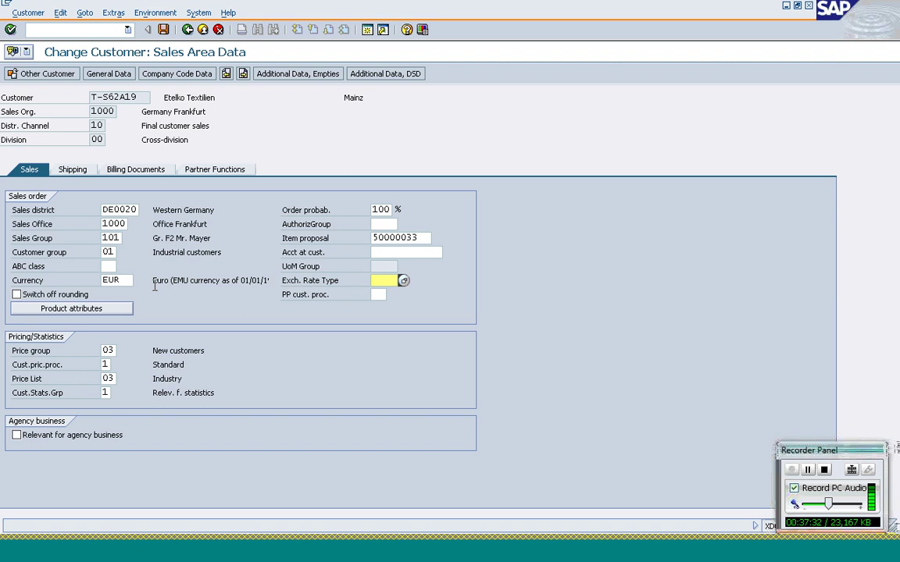
click(402, 281)
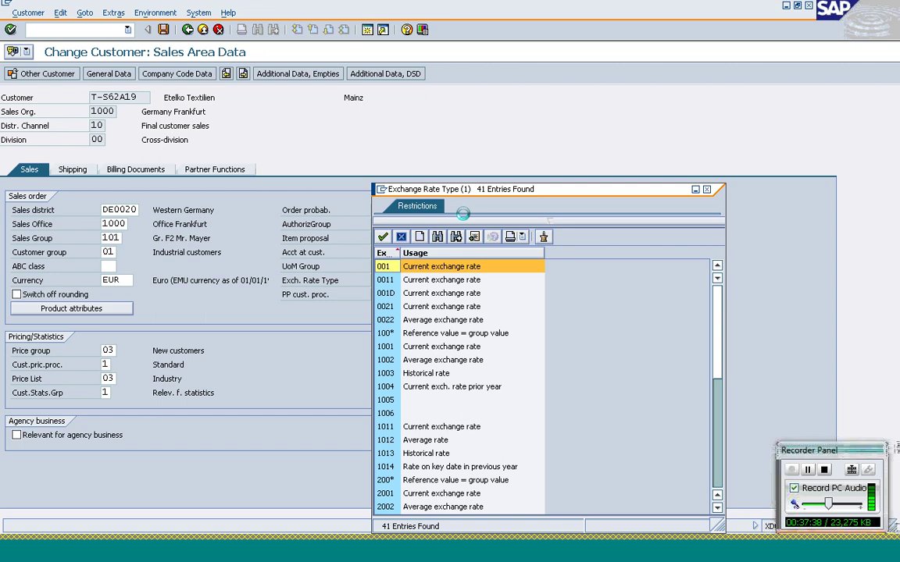
drag(412, 188, 526, 97)
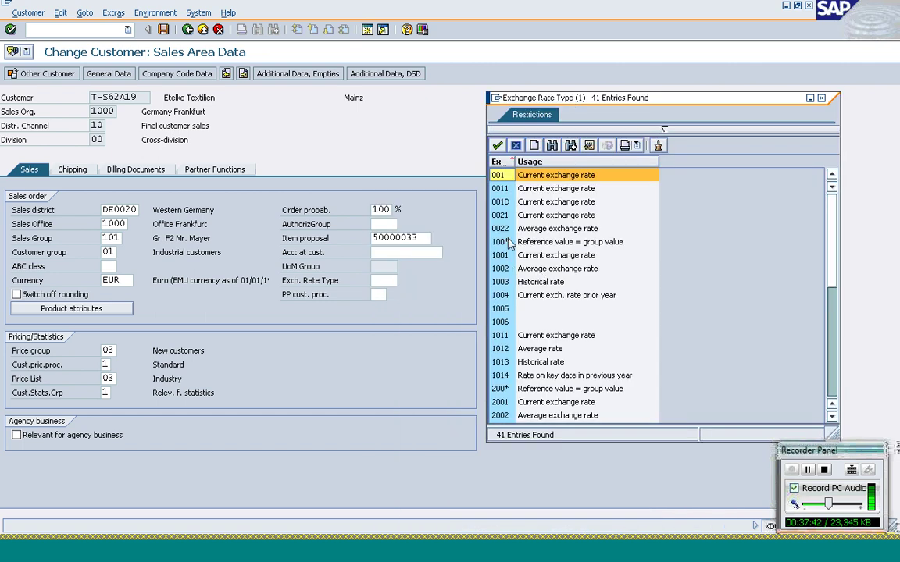
click(515, 147)
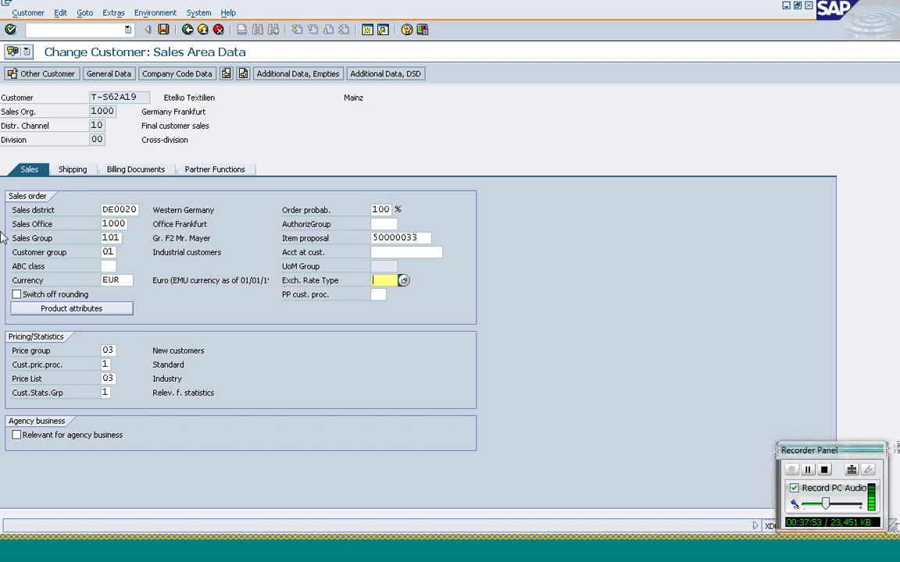
click(395, 283)
click(392, 242)
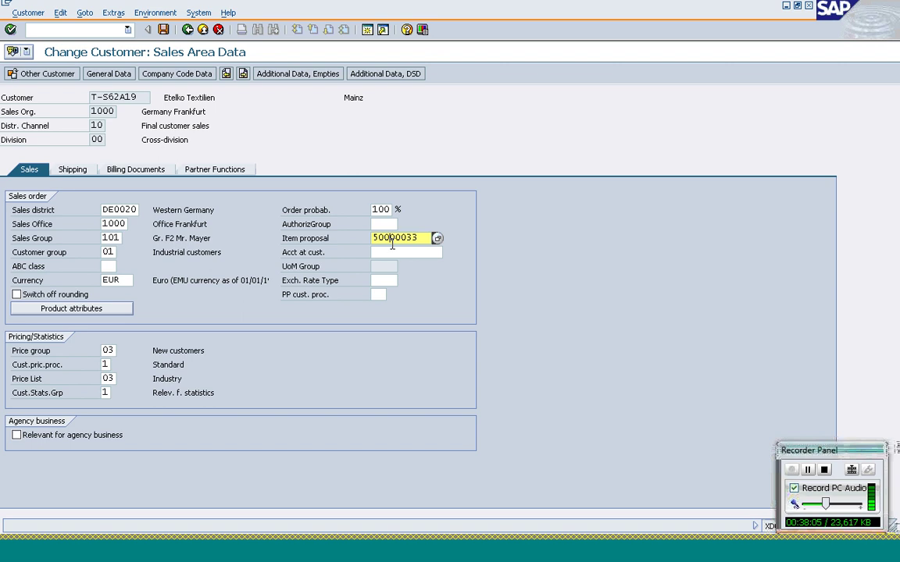
Step: Examine the customer's price group field in the pricing data and compare it with the customer group
click(108, 351)
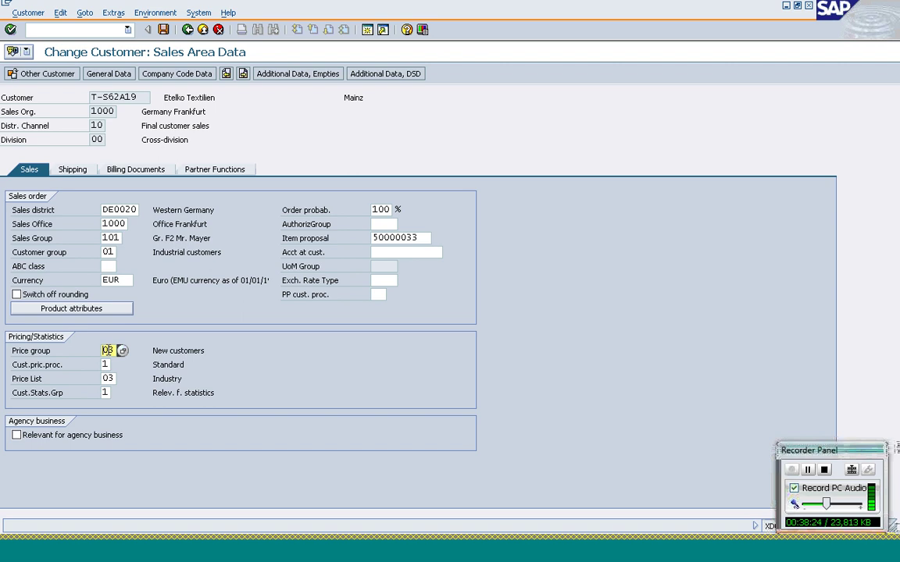
click(108, 251)
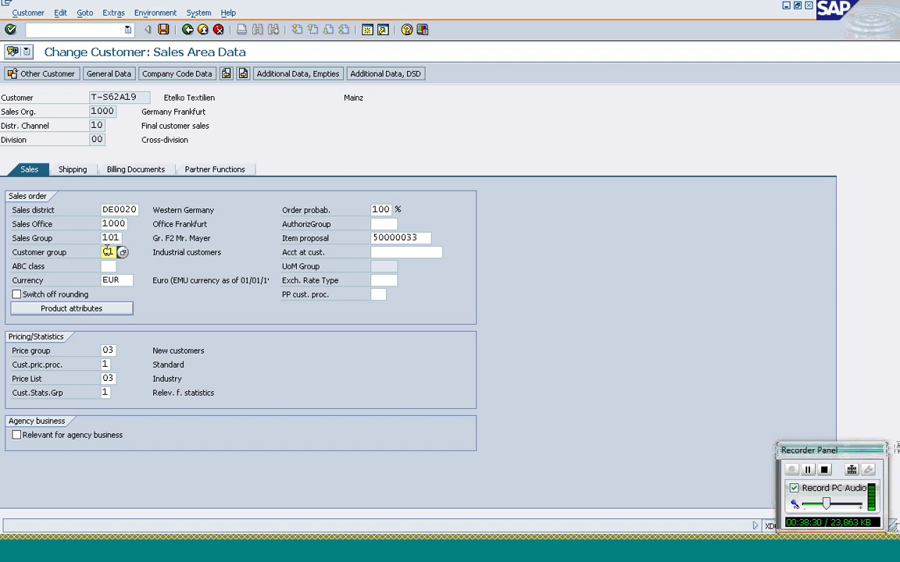
click(107, 350)
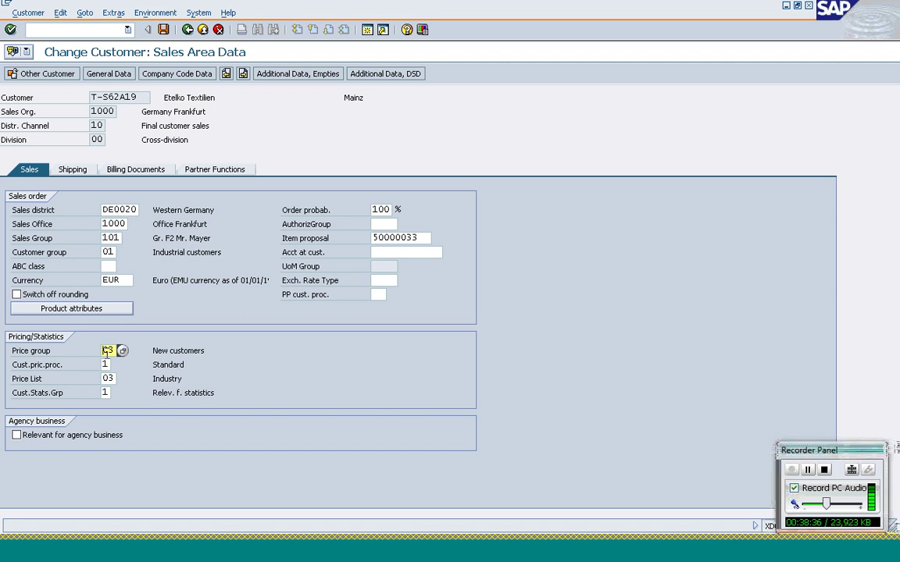
click(31, 351)
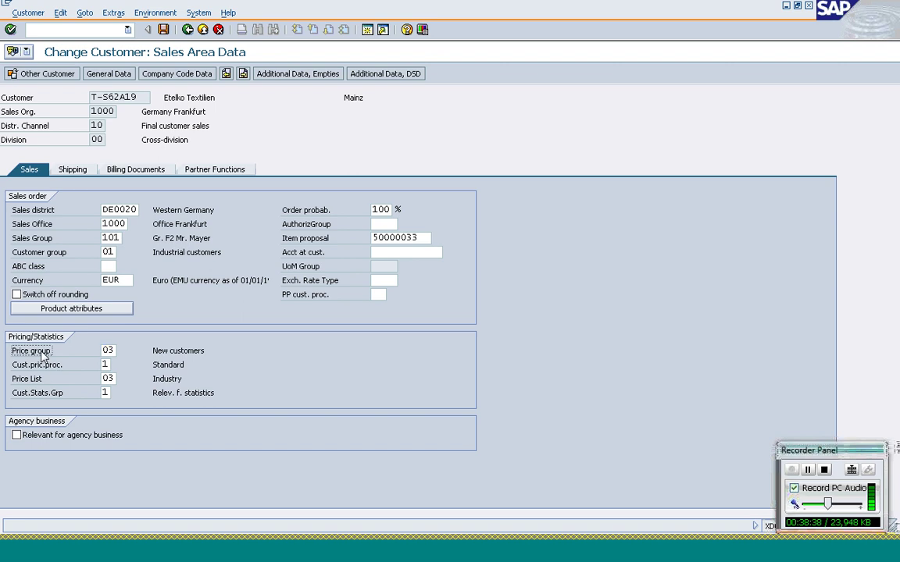
click(106, 350)
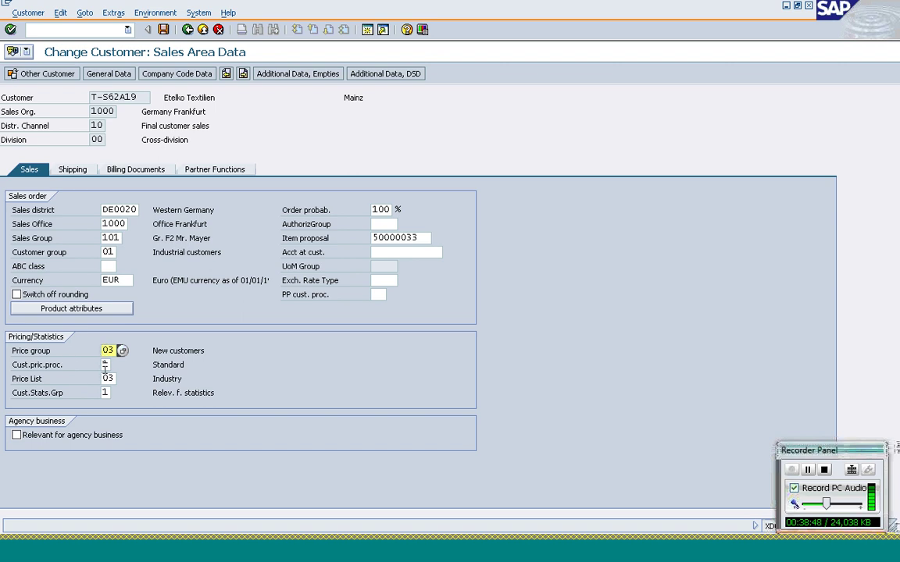
Step: Try to confirm the sales data with the customer pricing procedure blank, and set it back to 1
click(105, 365)
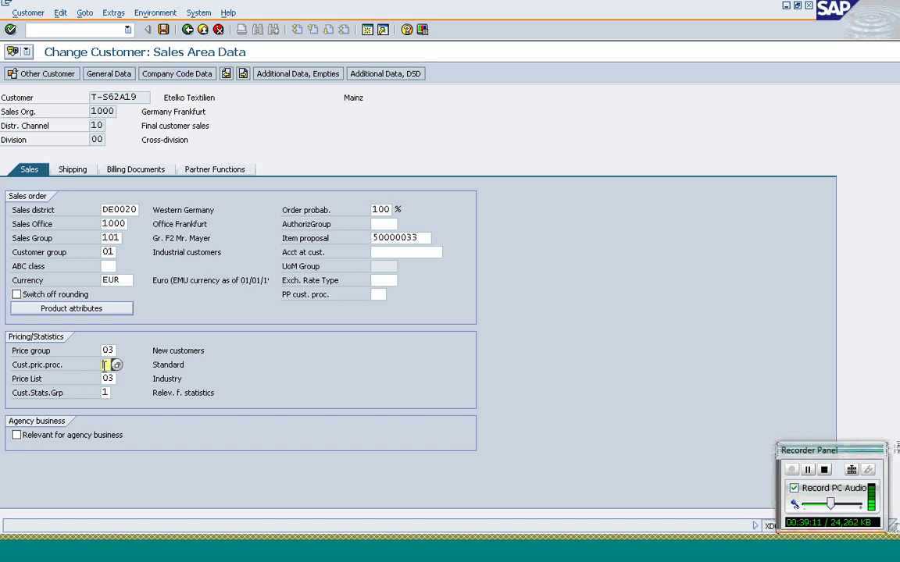
key(Tab)
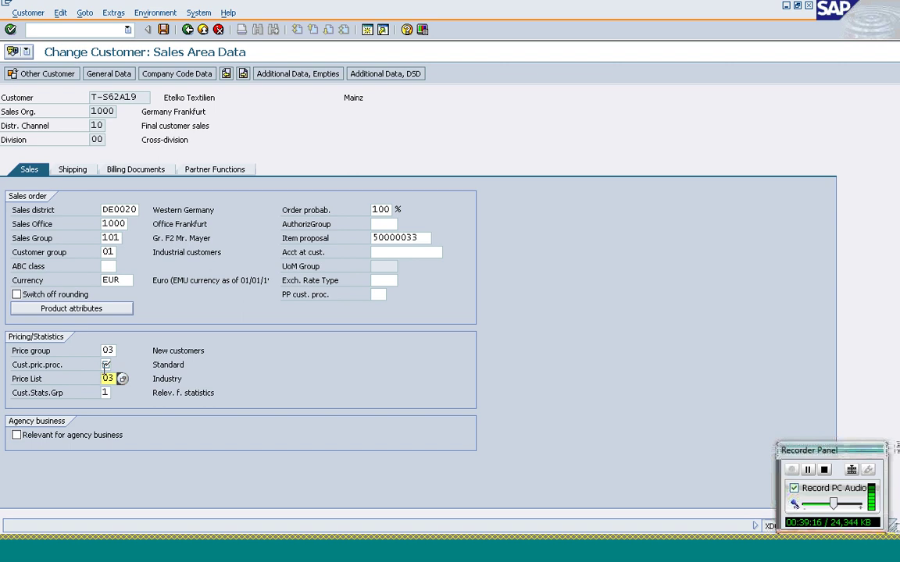
key(Return)
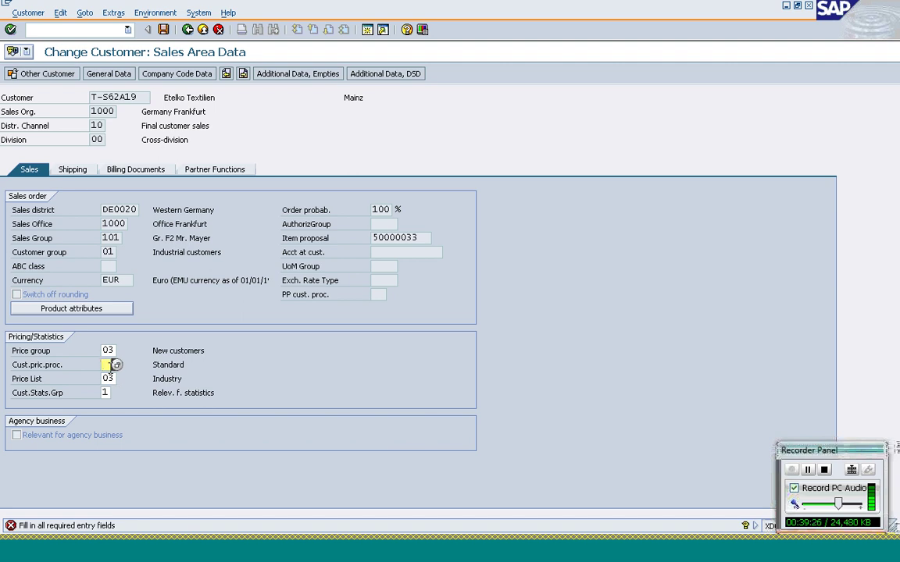
text(1)
key(Tab)
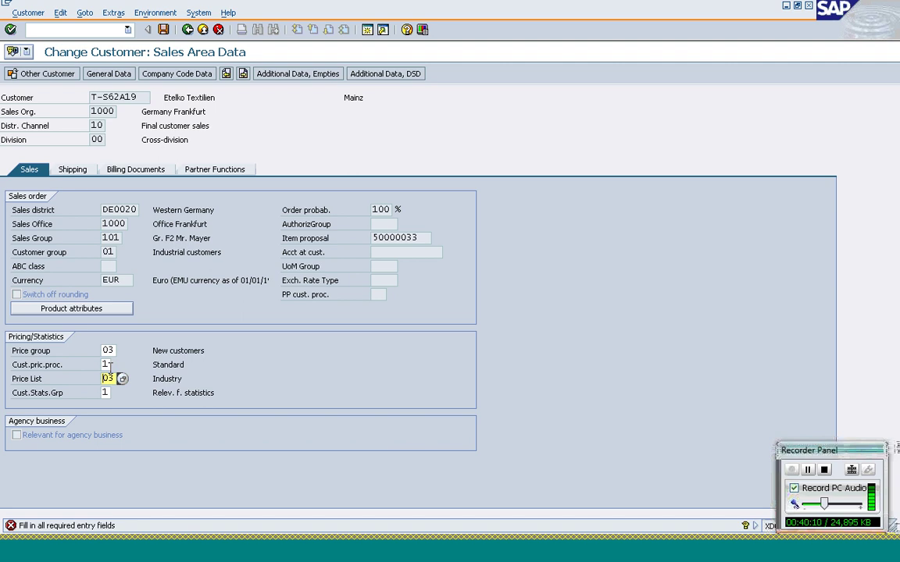
Step: Review the available price list types without changing the selection, and examine the customer statistics group field
key(F4)
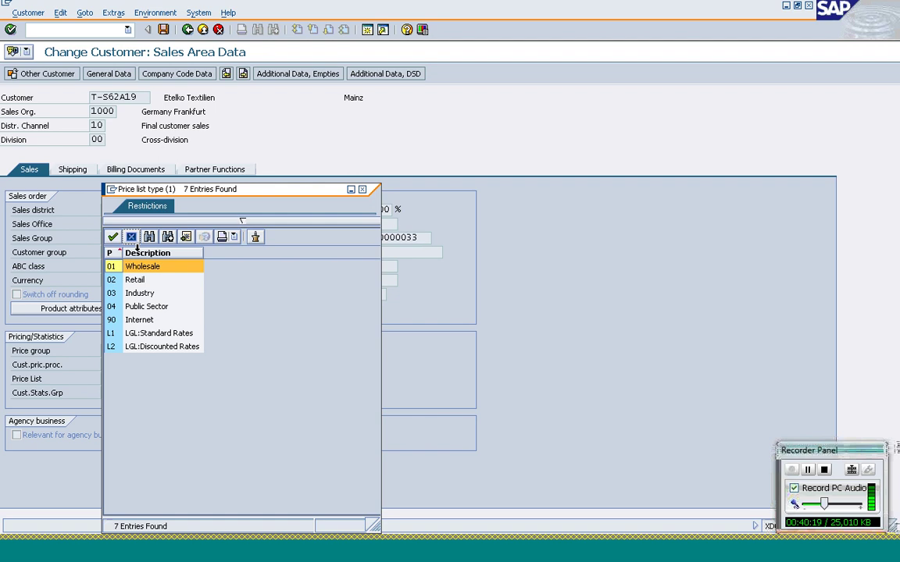
click(131, 237)
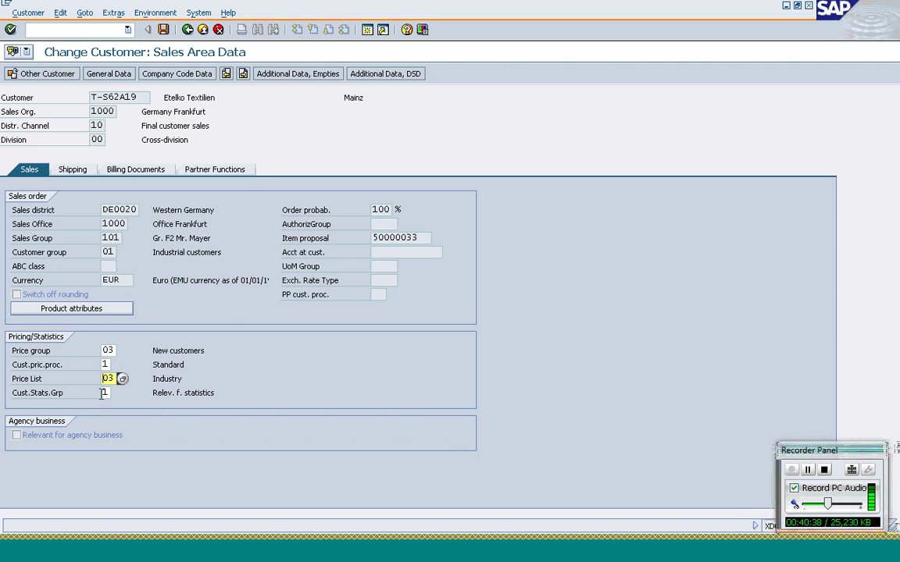
click(103, 392)
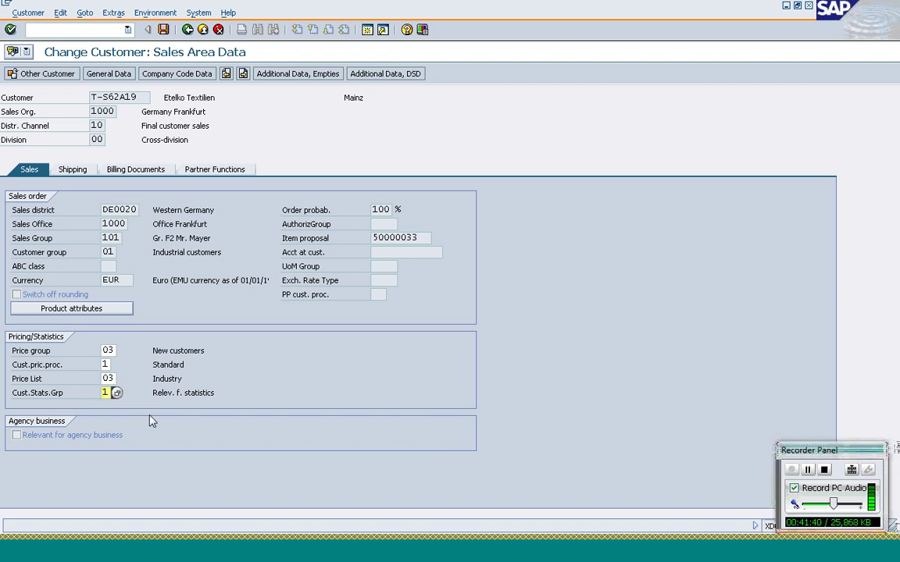
key(Return)
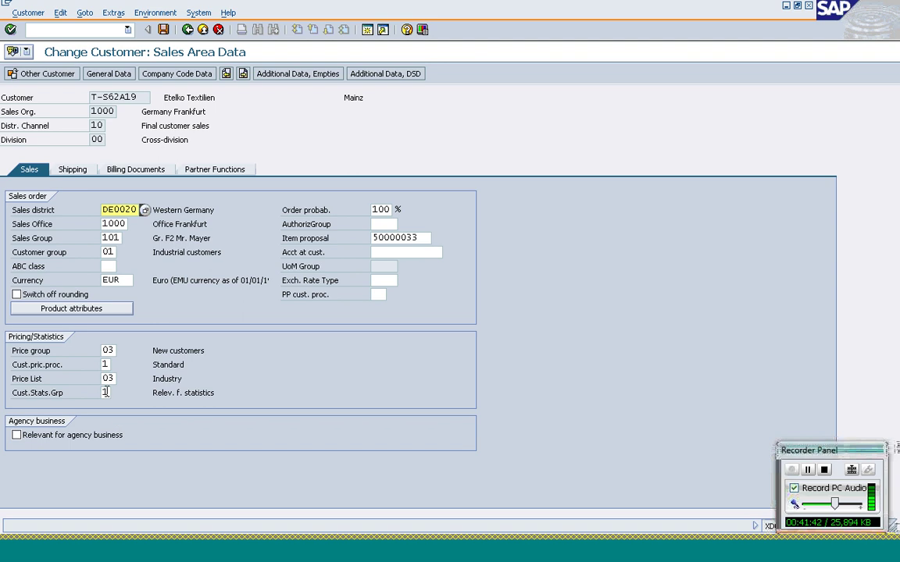
click(106, 393)
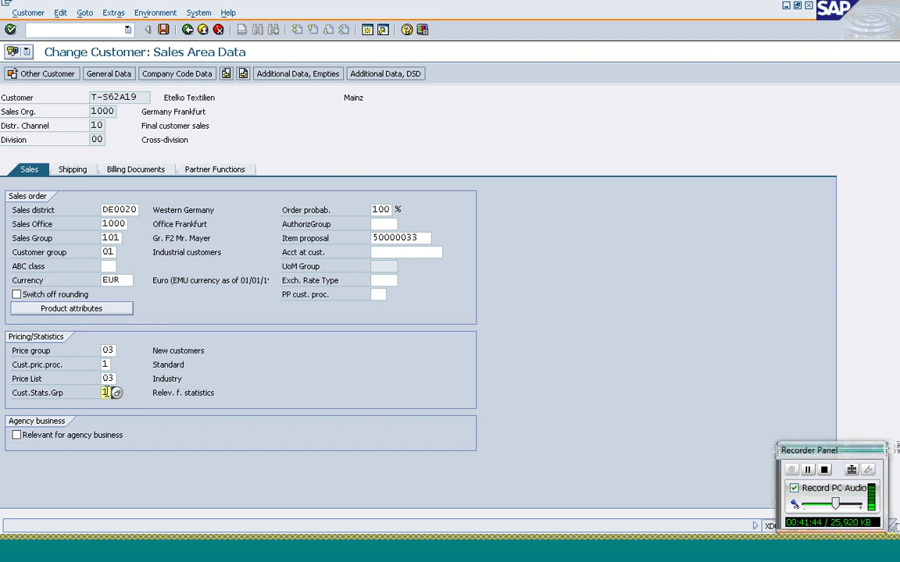
Step: Review the delivery priorities and shipping conditions in the customer's shipping data, and check the order combination option without changing it
click(76, 172)
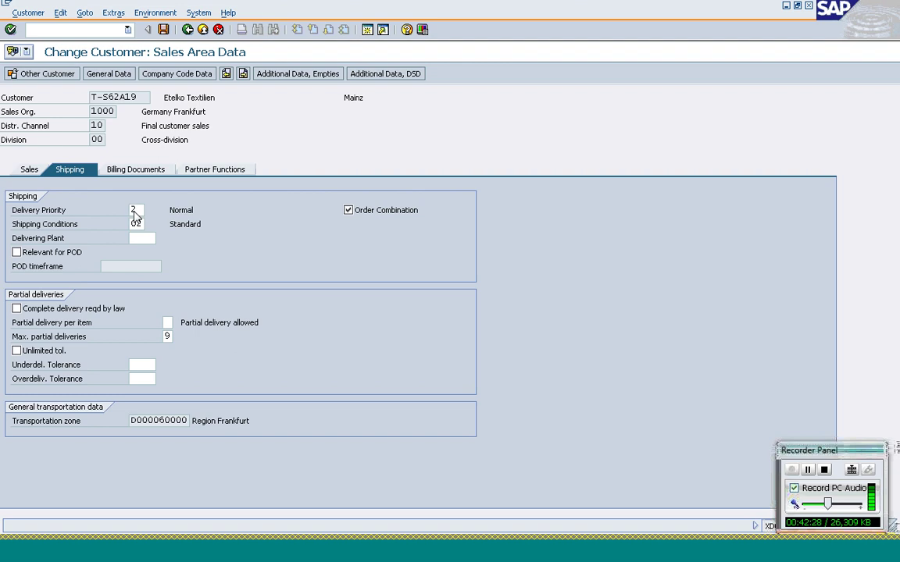
key(F4)
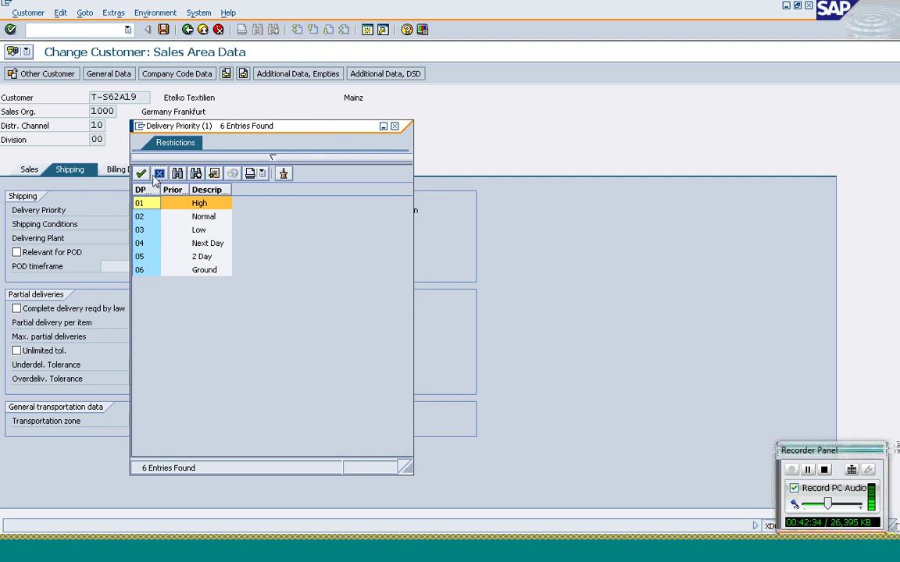
click(159, 174)
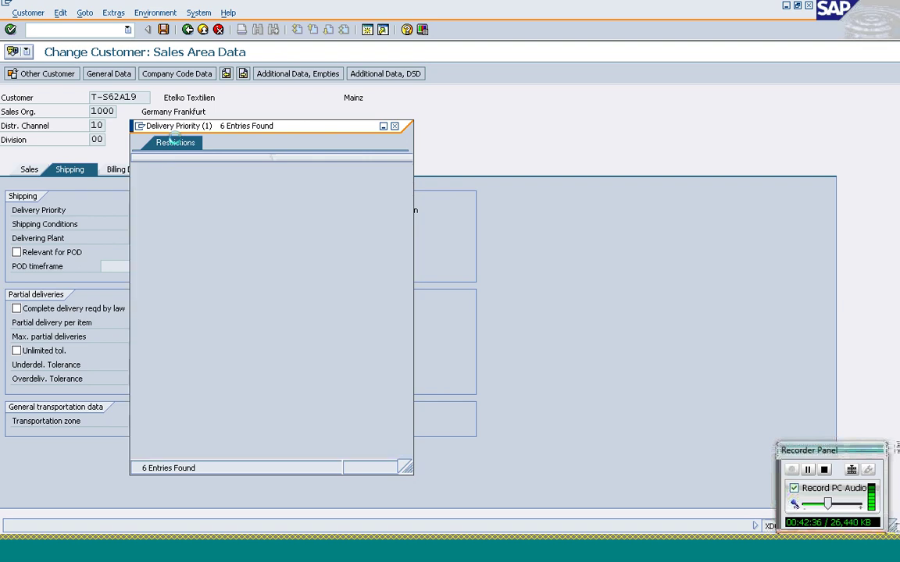
click(137, 225)
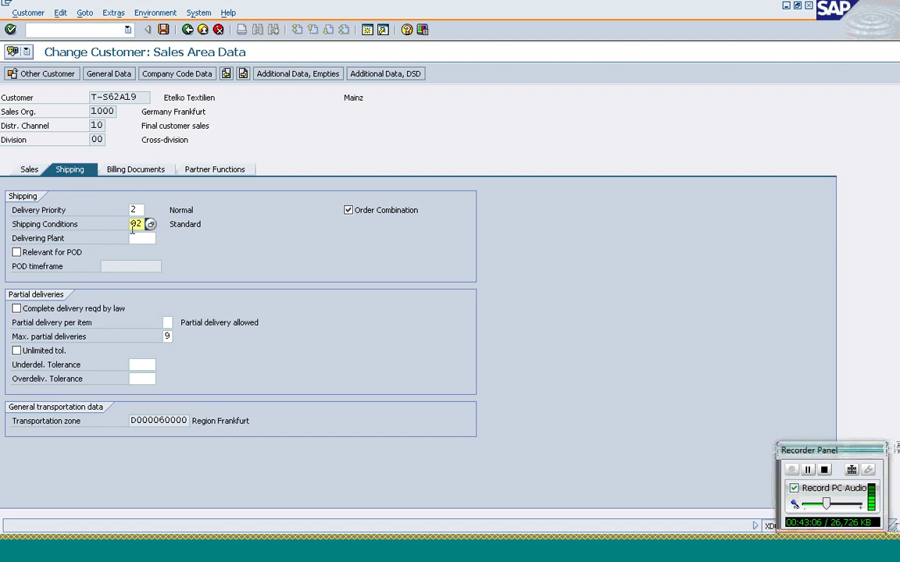
click(393, 217)
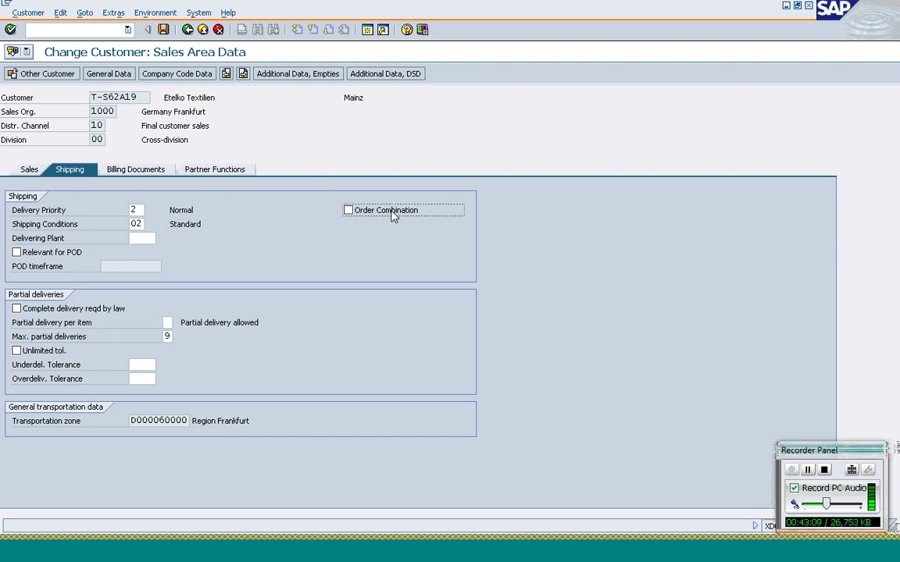
click(393, 217)
Step: Mark the customer as relevant for POD and set the POD timeframe to 3
click(51, 253)
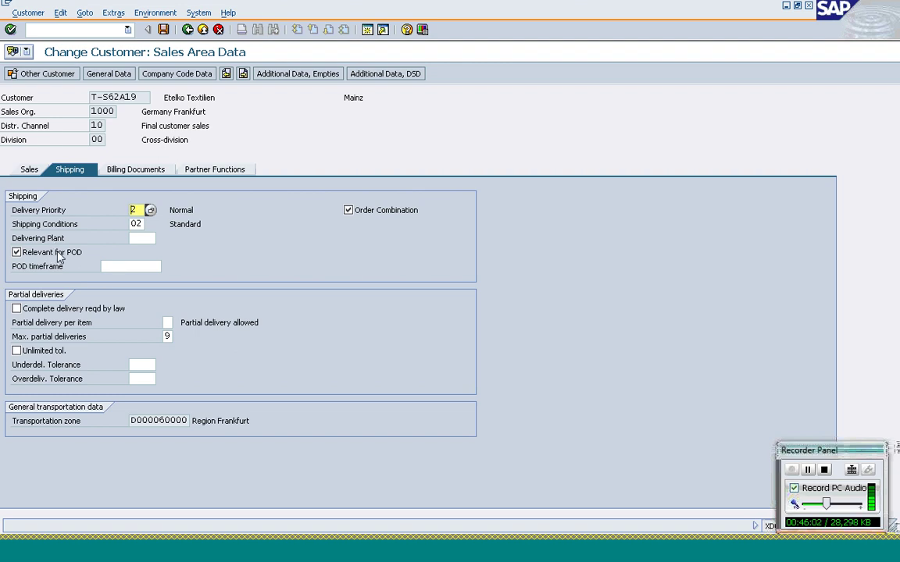
click(121, 266)
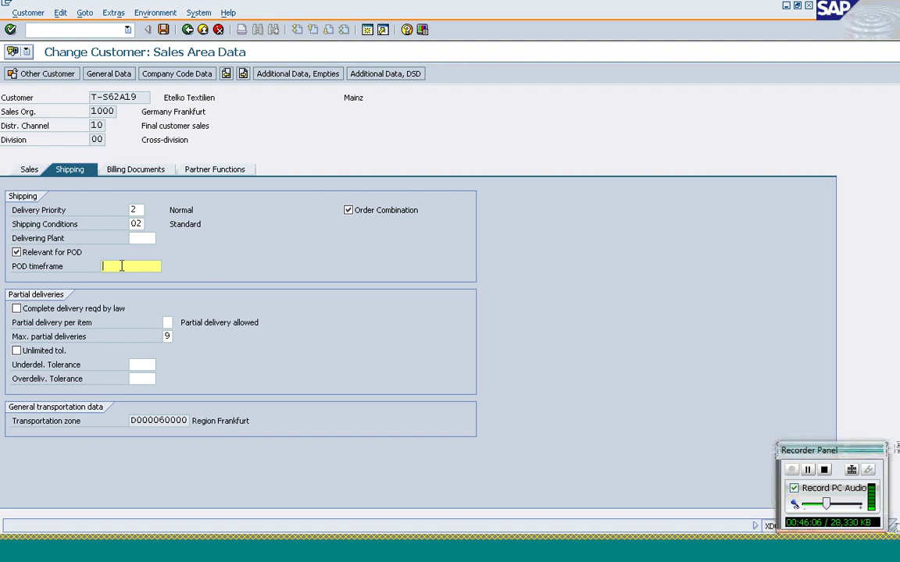
text(3)
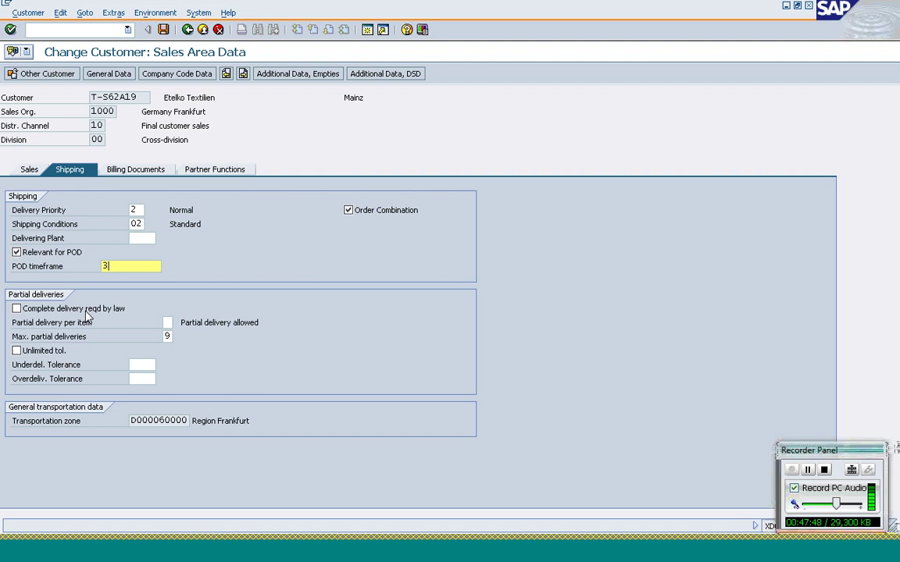
Step: Examine the customer's partial delivery settings, including complete delivery required by law, maximum partial deliveries, and the underdelivery, overdelivery and unlimited tolerances
click(167, 322)
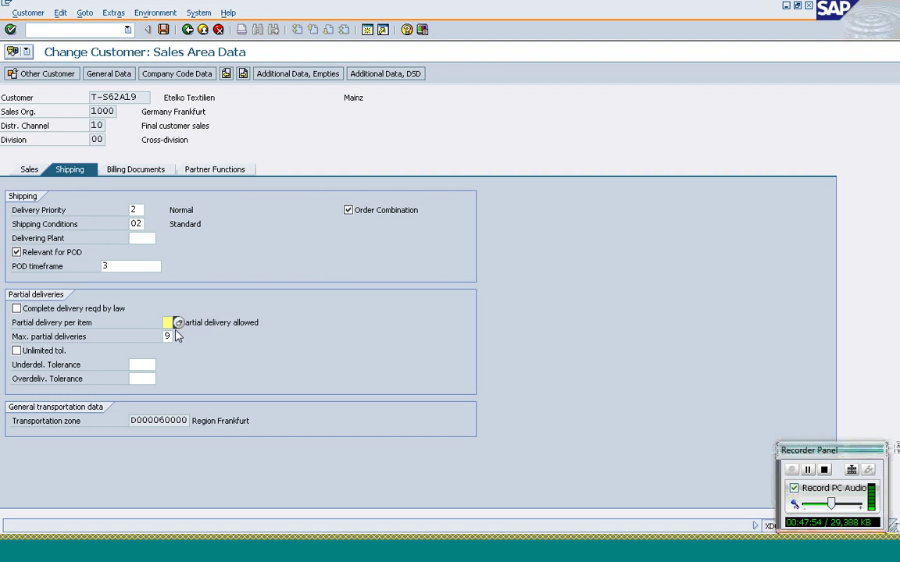
click(168, 336)
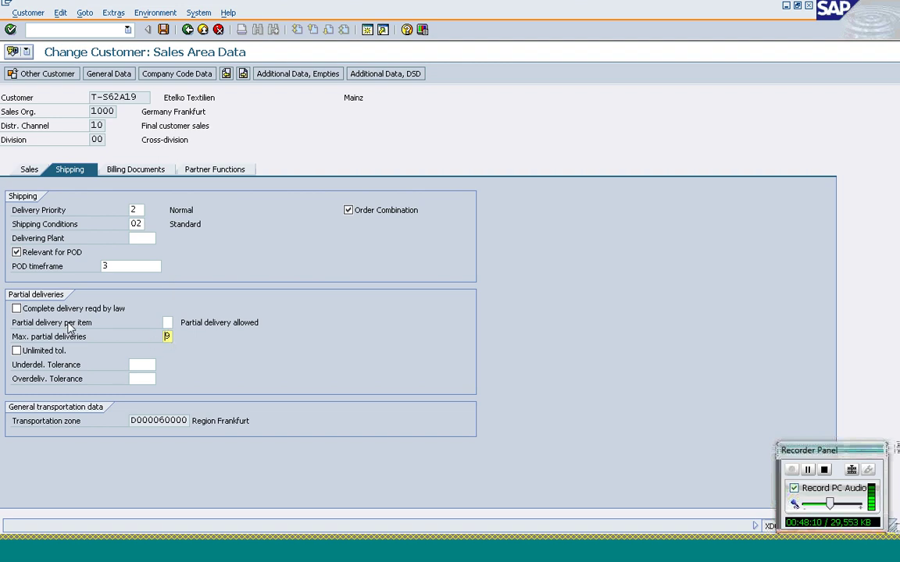
click(16, 309)
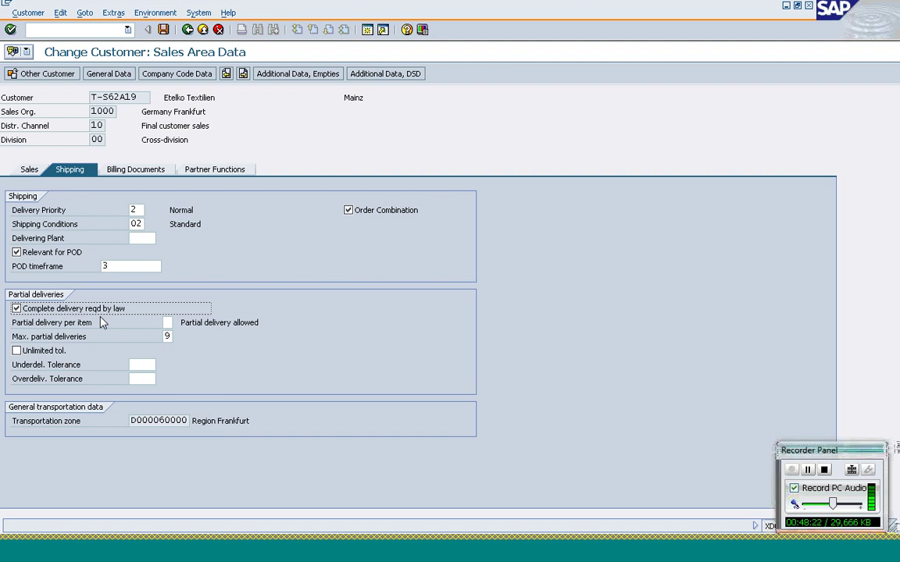
click(16, 309)
click(136, 364)
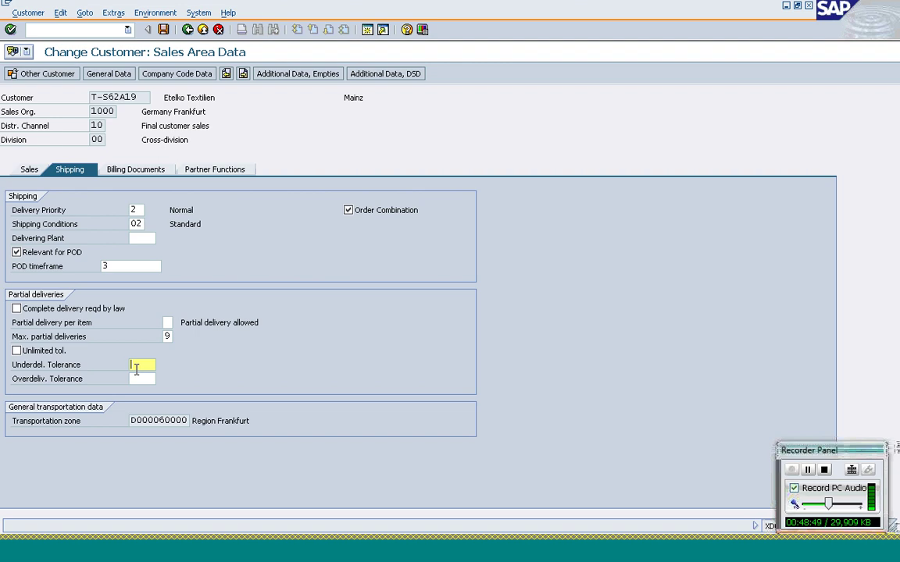
click(136, 380)
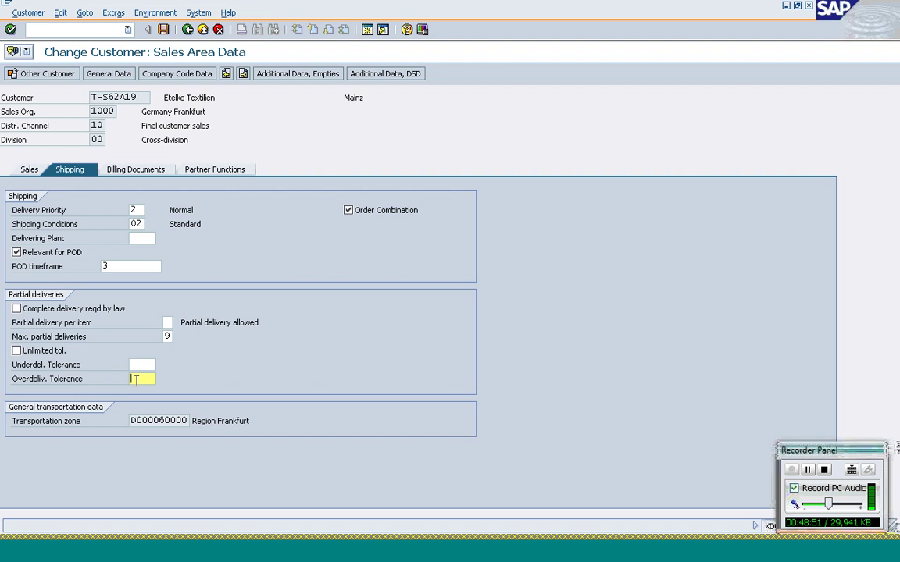
click(55, 355)
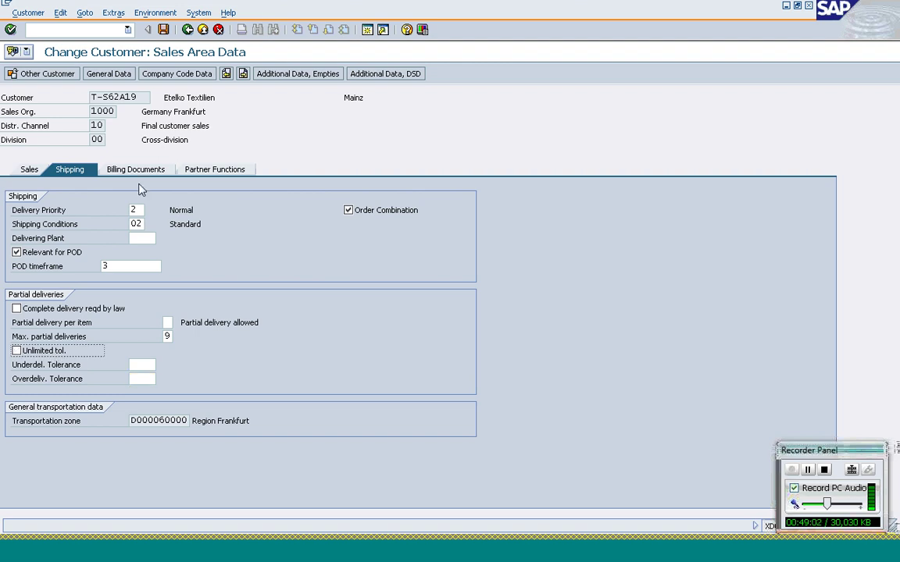
click(121, 267)
Step: Review the calendars available for invoicing dates in the customer's billing data and close the list without choosing one
click(143, 175)
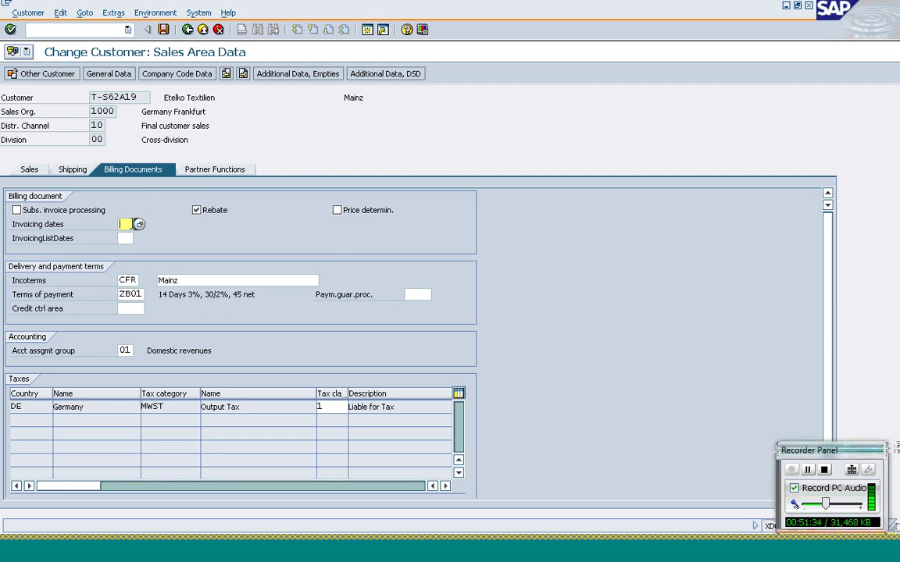
click(138, 225)
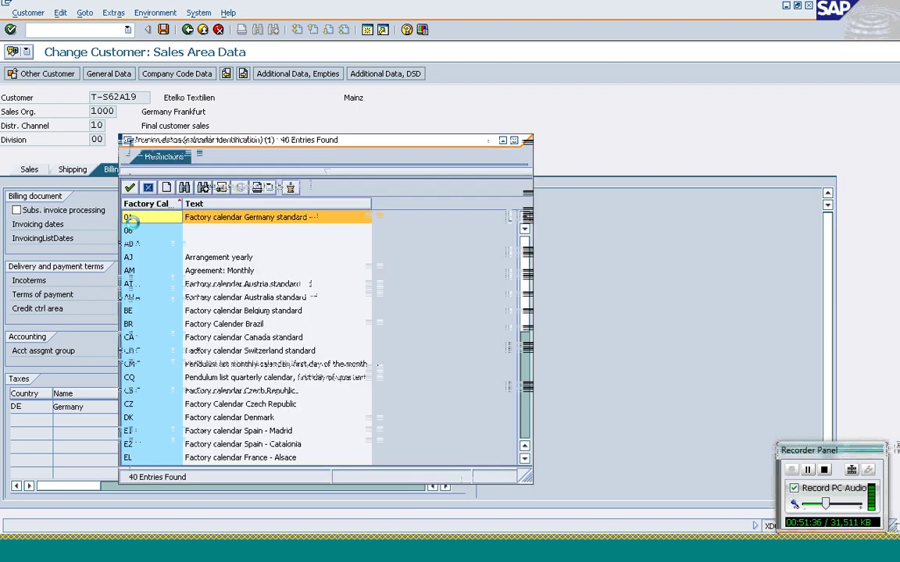
click(154, 275)
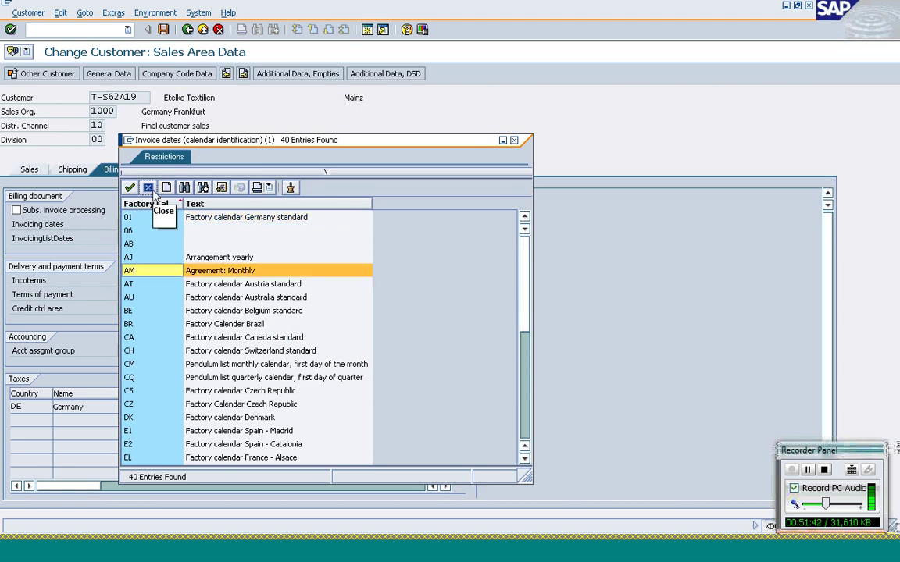
click(152, 190)
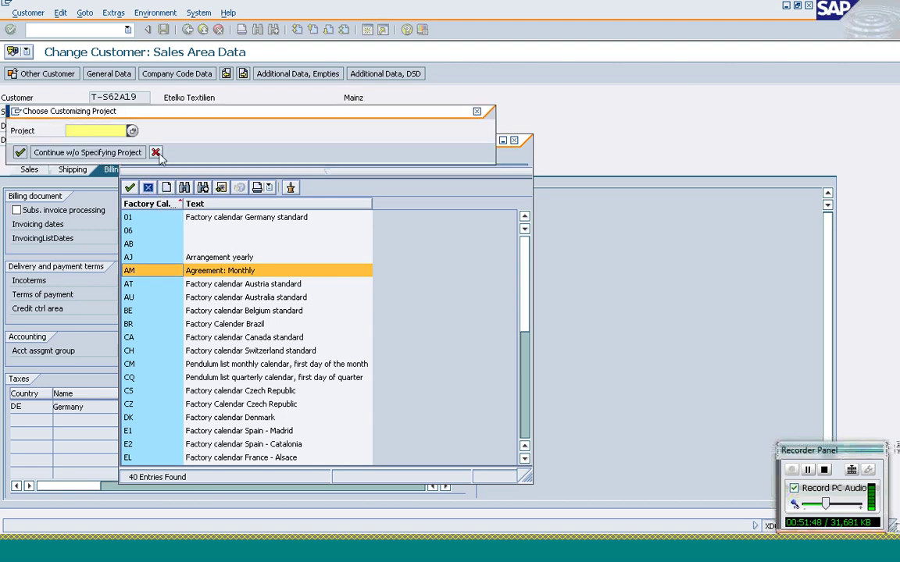
click(156, 153)
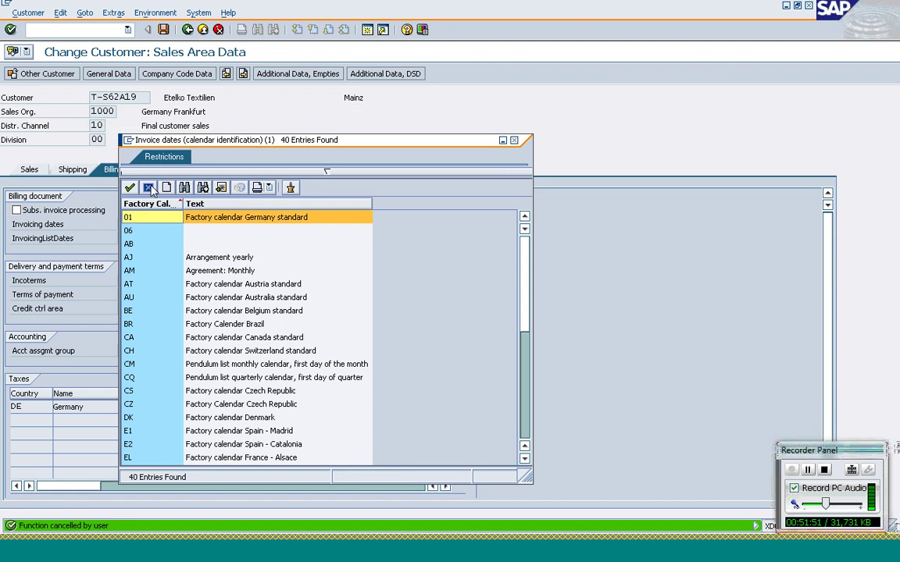
click(149, 188)
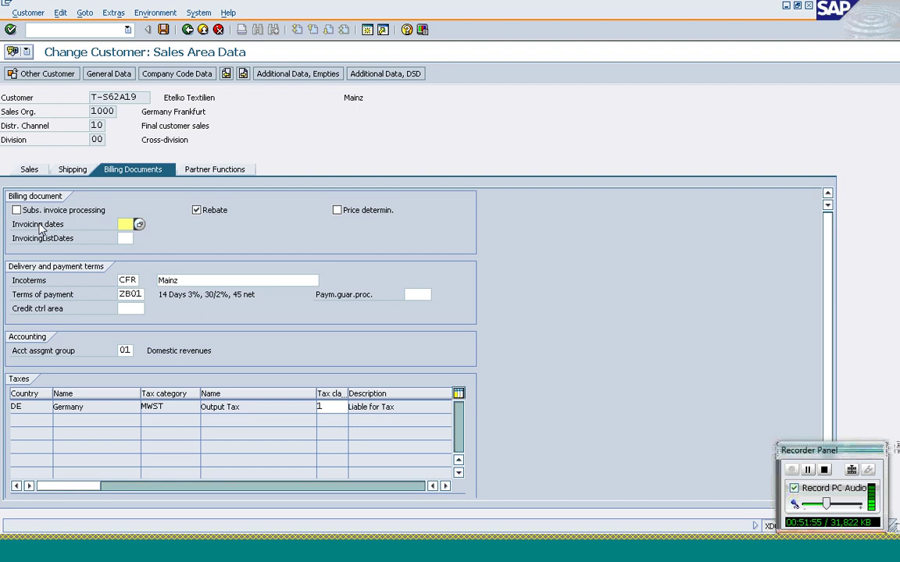
Step: Examine the customer's invoicing list dates, Incoterms, terms of payment and credit control area in the billing data
click(124, 238)
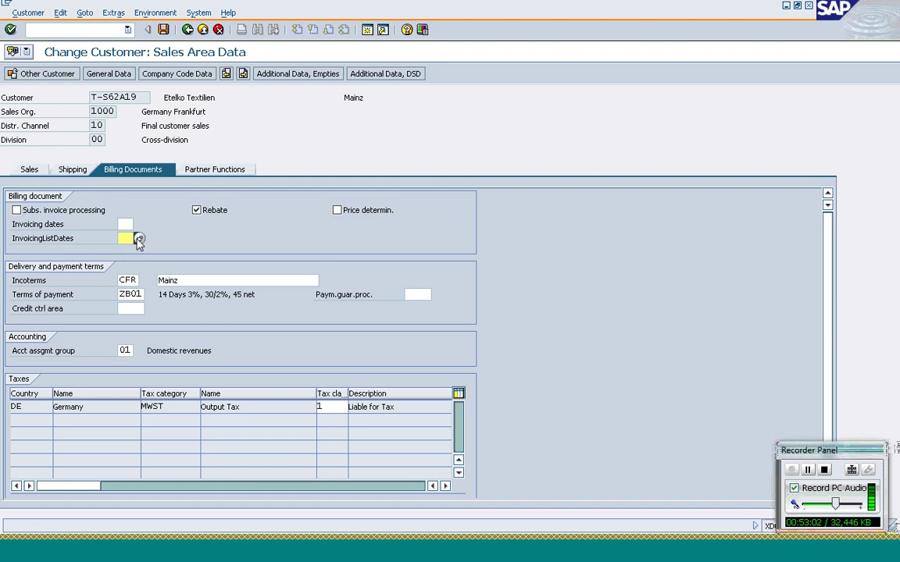
click(128, 282)
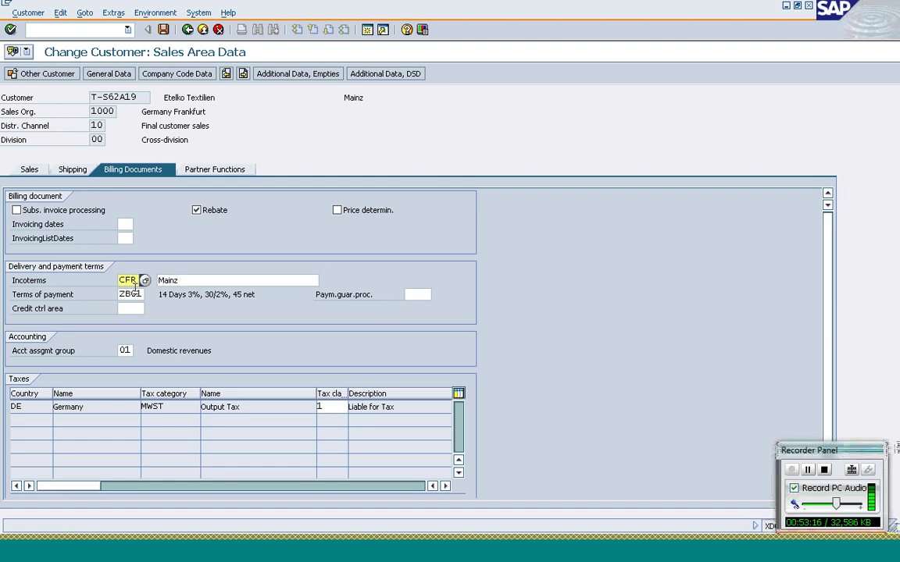
click(208, 279)
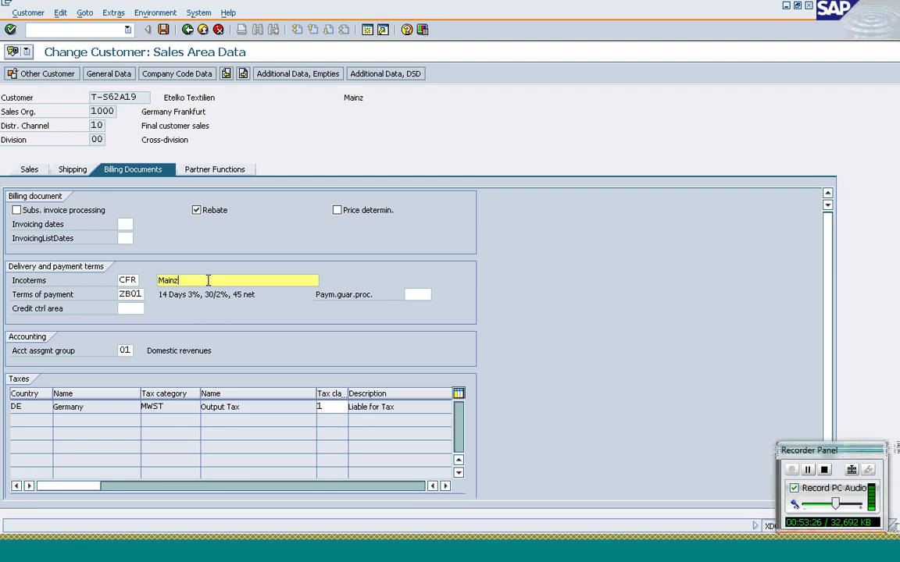
click(130, 294)
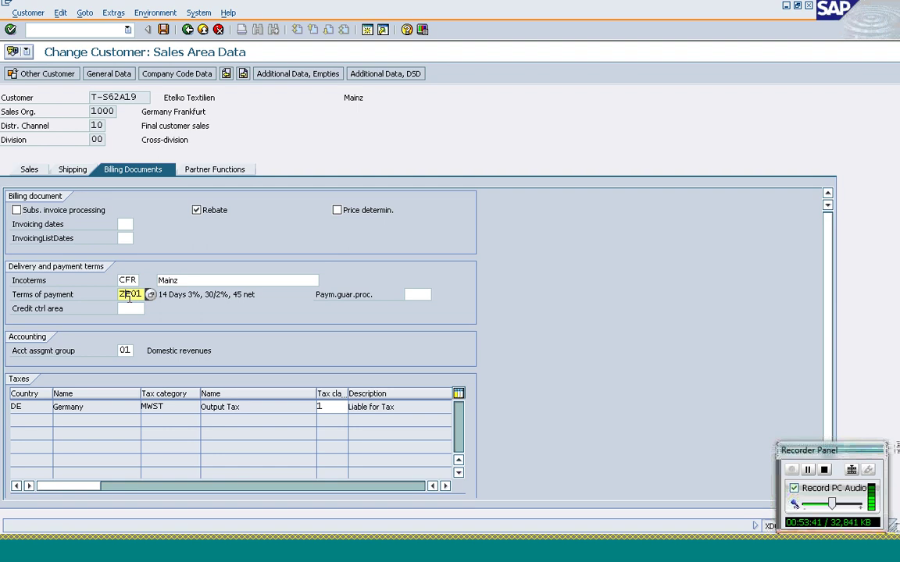
click(203, 295)
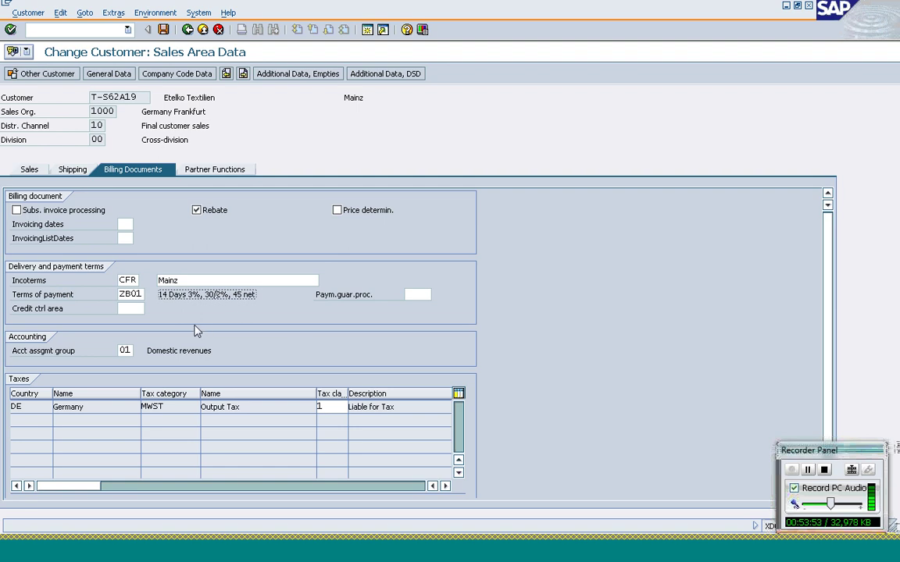
click(123, 309)
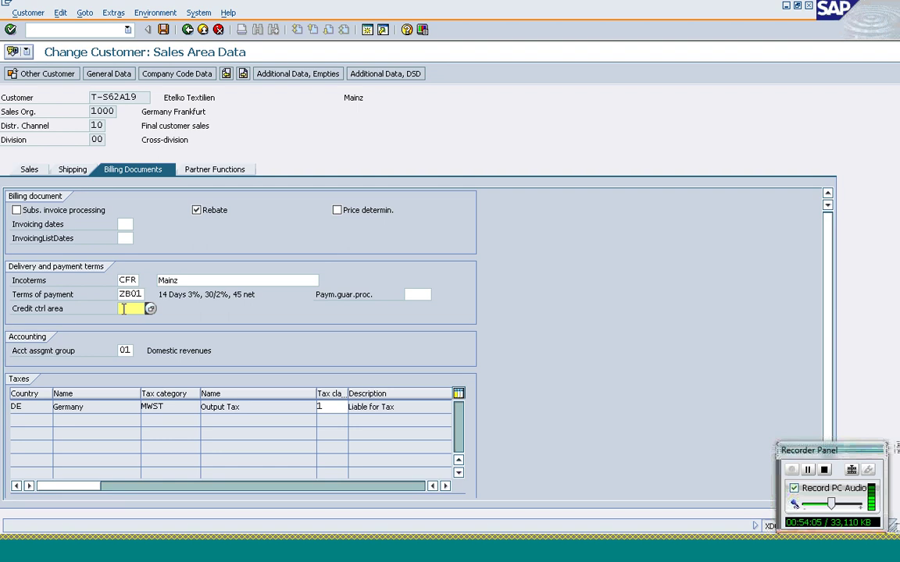
Step: Examine the account assignment group and review the available output tax classifications without changing the selection
click(123, 351)
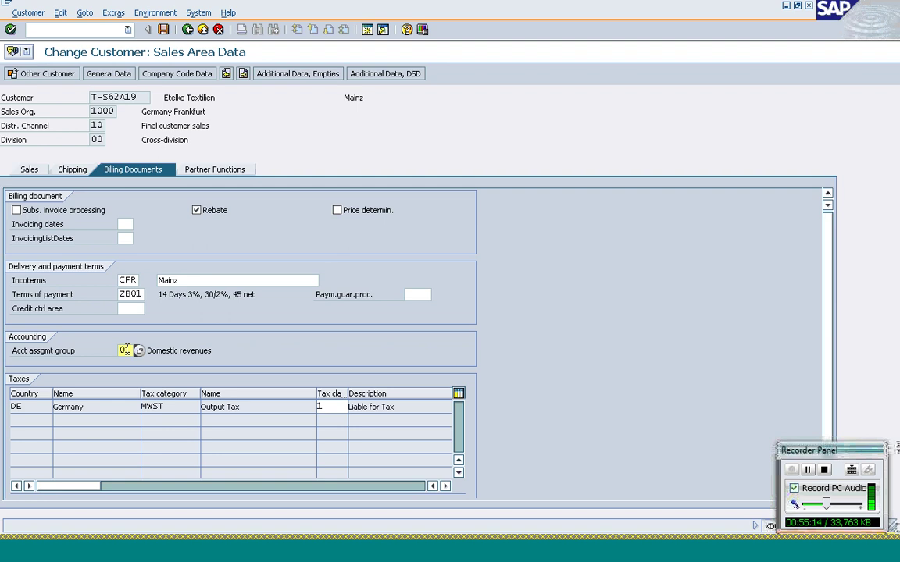
text(1)
key(Home)
click(337, 407)
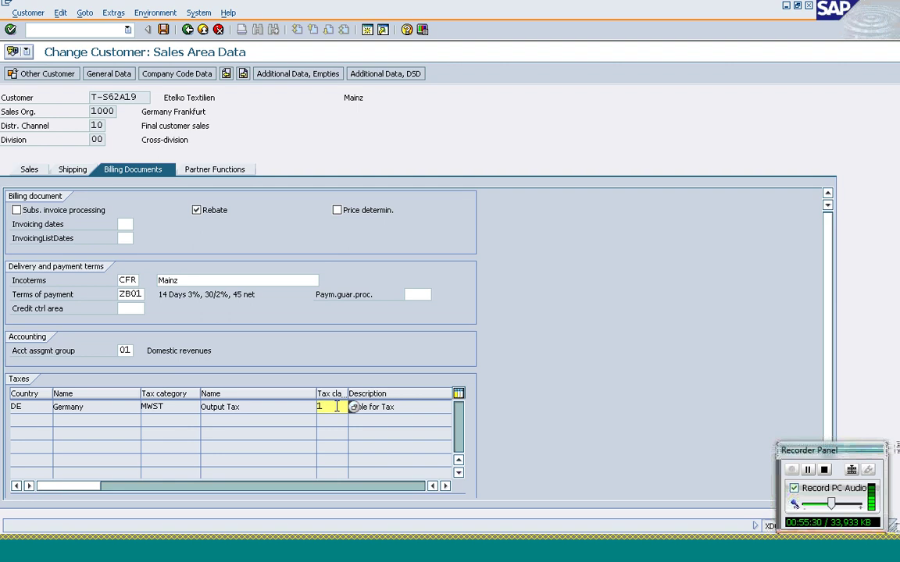
key(F4)
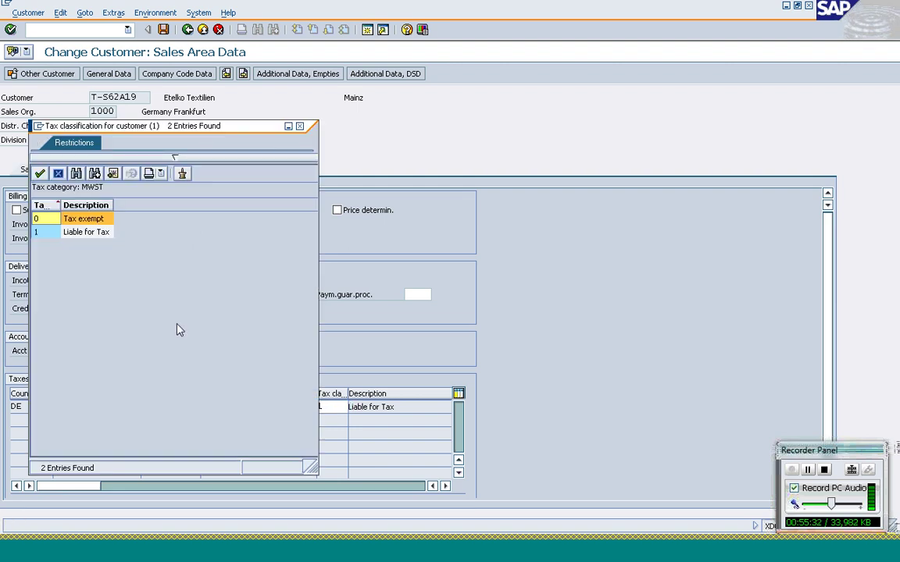
click(60, 174)
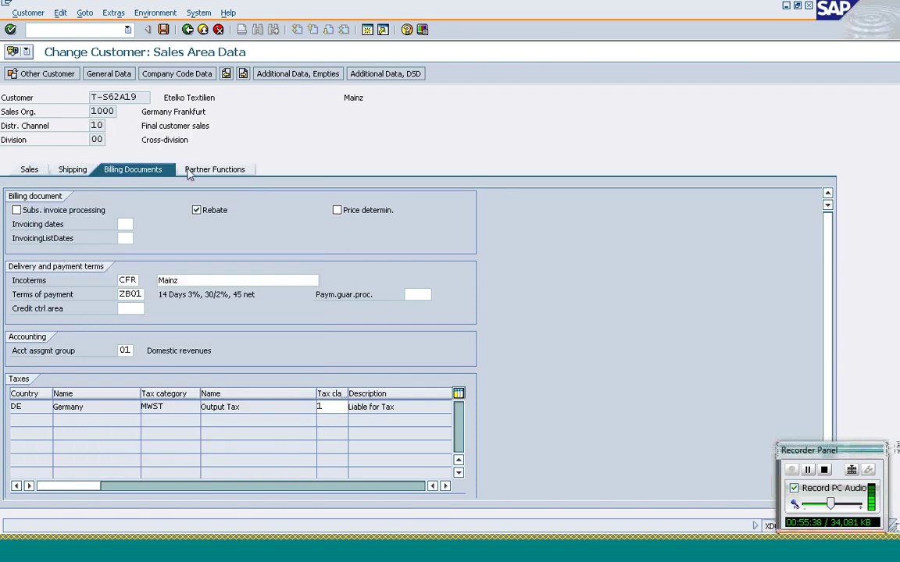
Step: Review the customer's partner functions, examining the numbers assigned to the sold-to party, bill-to party and payer
click(189, 174)
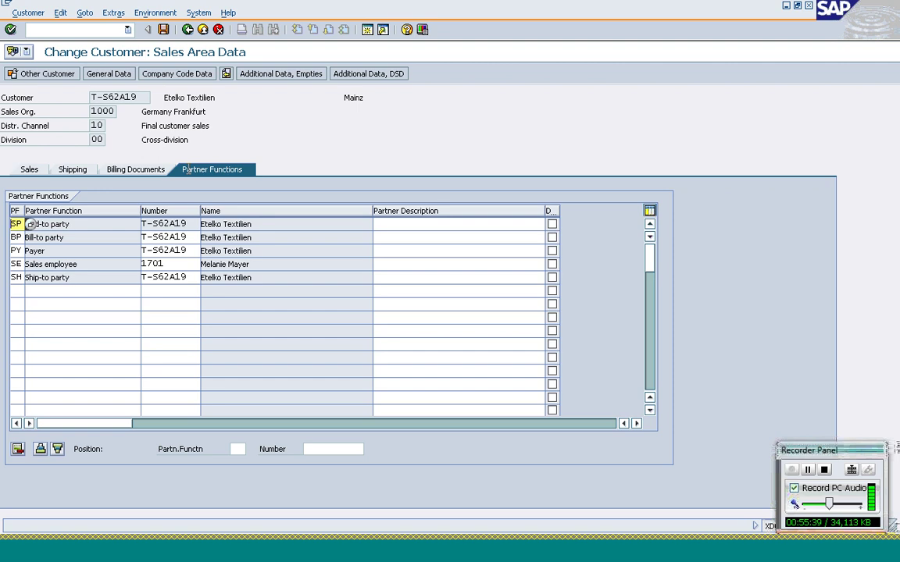
click(183, 239)
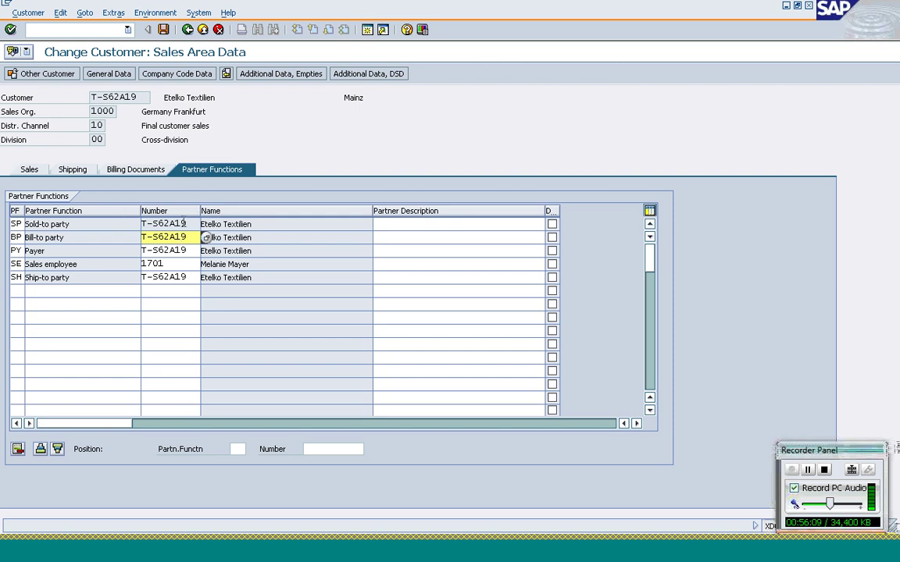
click(179, 224)
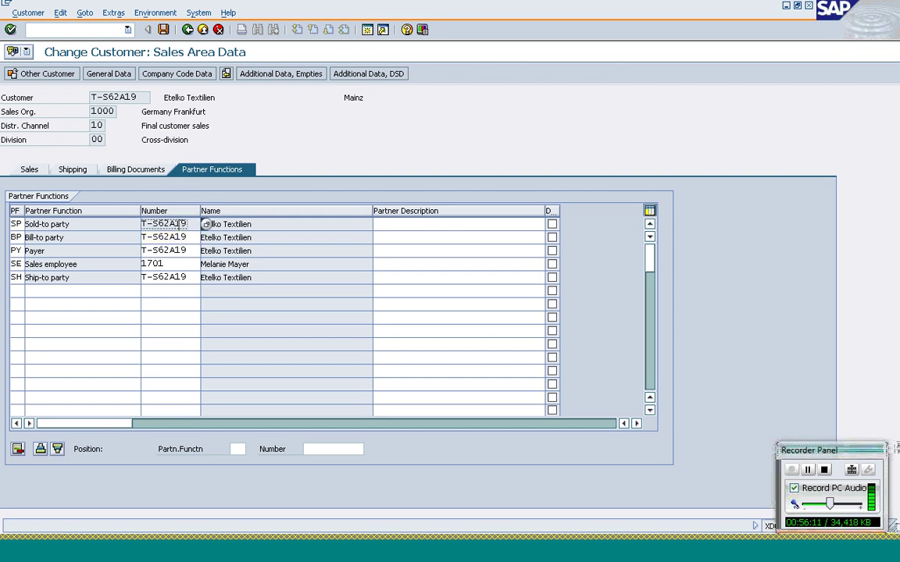
click(179, 238)
click(179, 251)
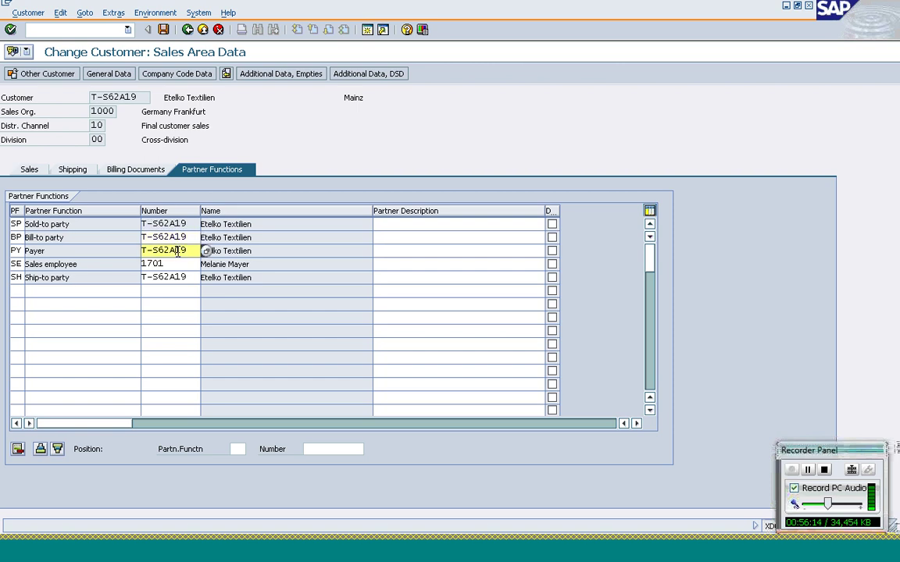
Step: Add a second payer (PY) to the customer's partner functions, using the additional customer's number
click(17, 291)
text(py)
key(Tab)
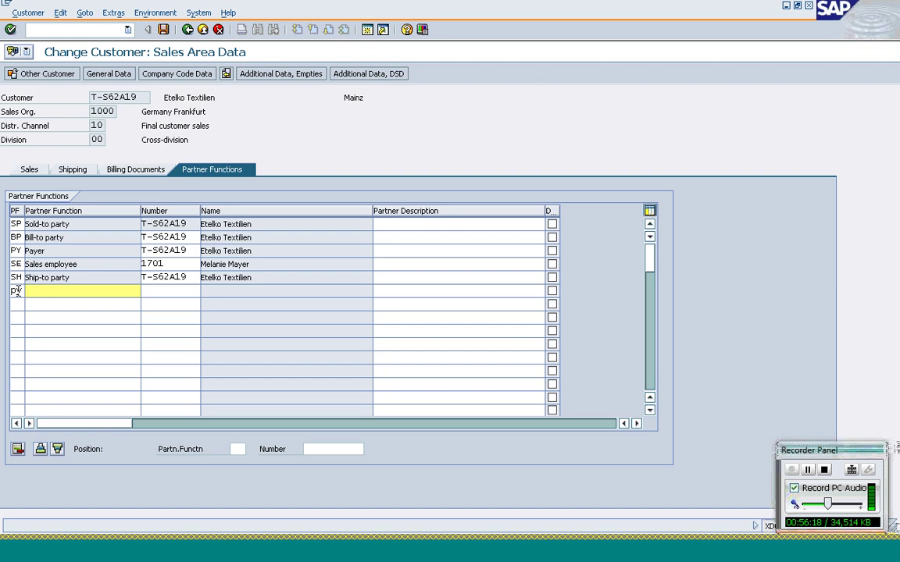
key(Tab)
text(t)
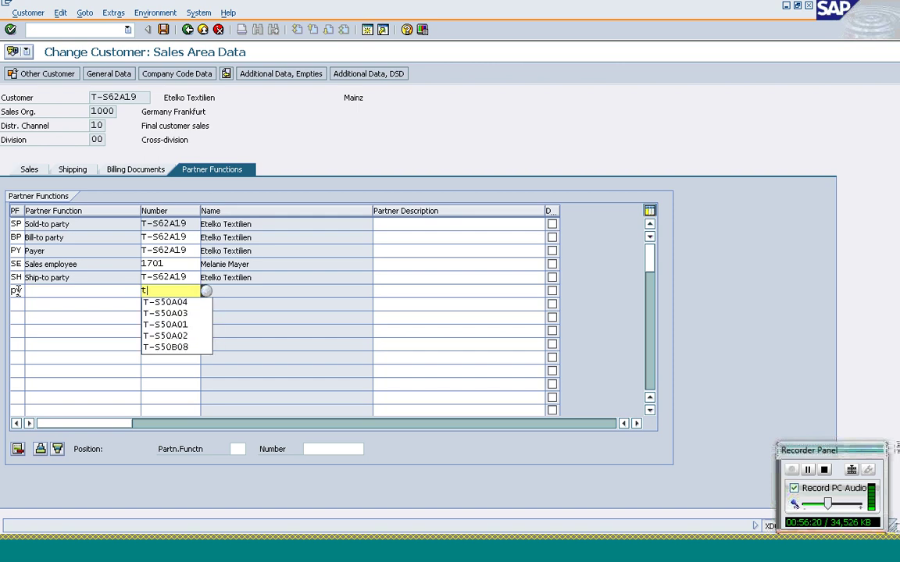
text(-s62)
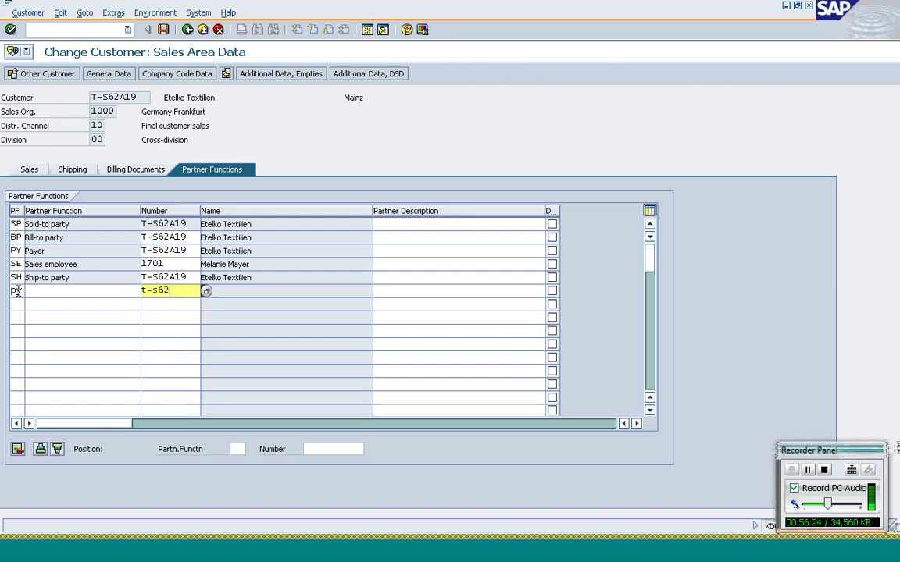
text(a20)
key(Return)
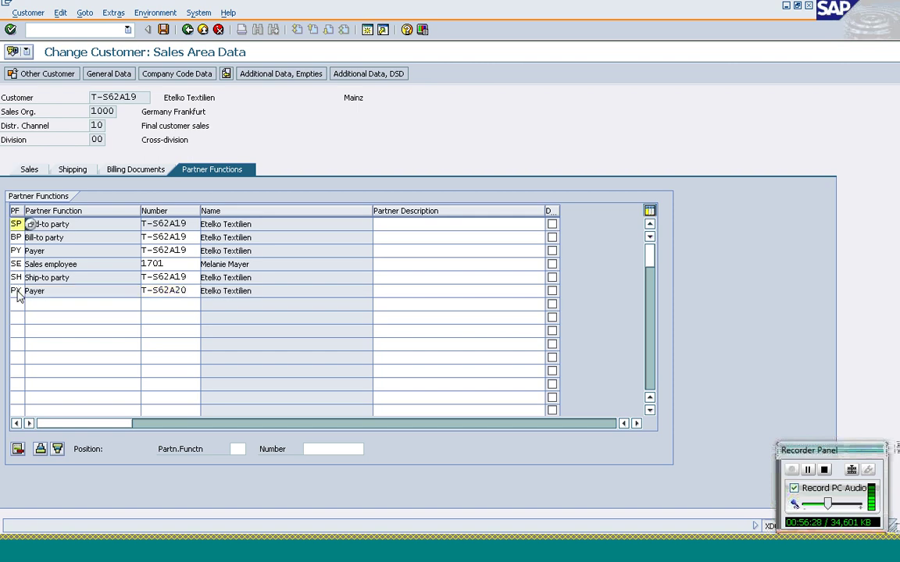
Step: Add a second ship-to party (SH) to the partner functions, using the same additional customer's number
click(13, 250)
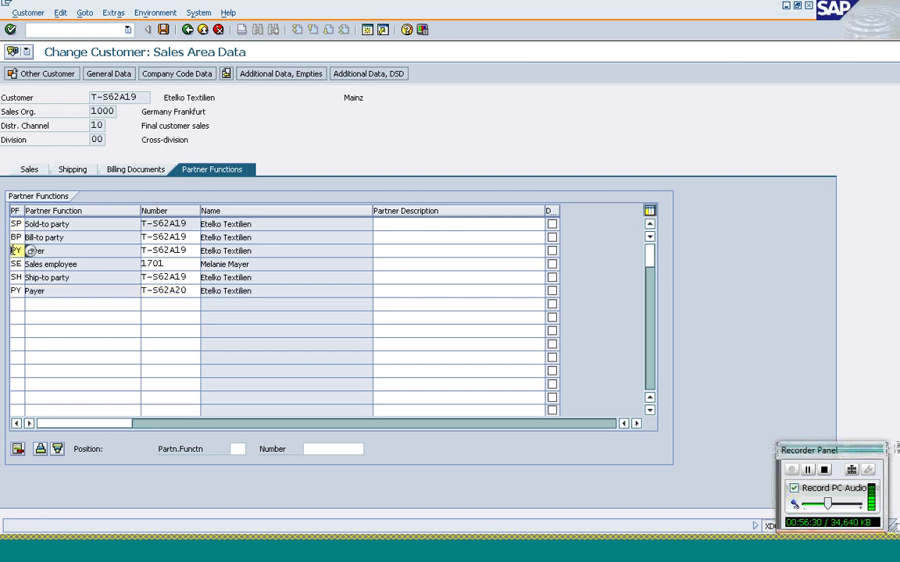
click(166, 301)
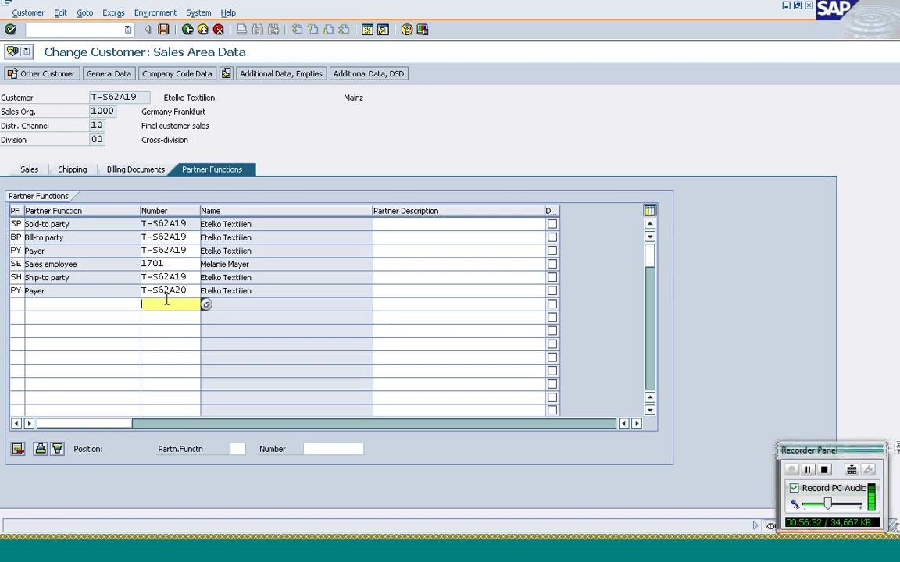
click(16, 303)
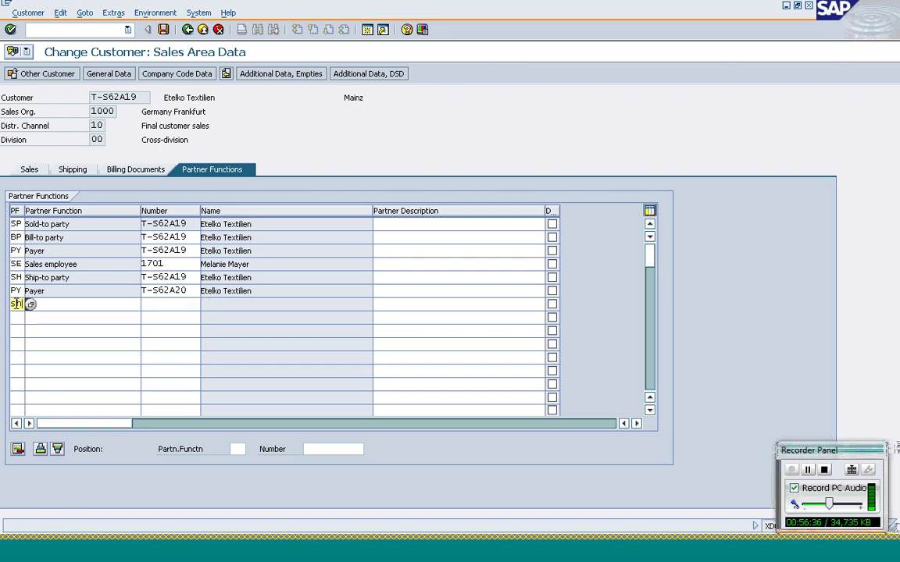
text(sh)
key(Tab)
key(Tab)
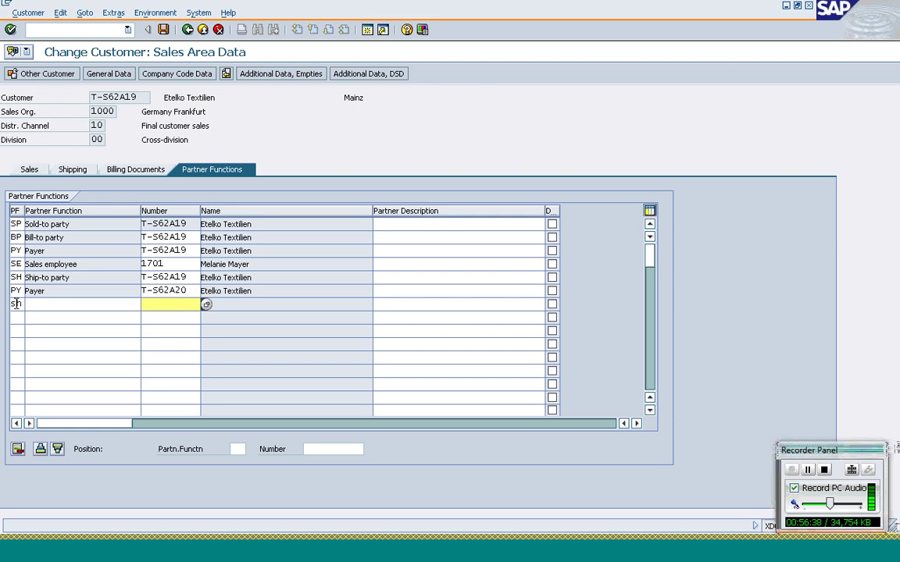
text(t-s6)
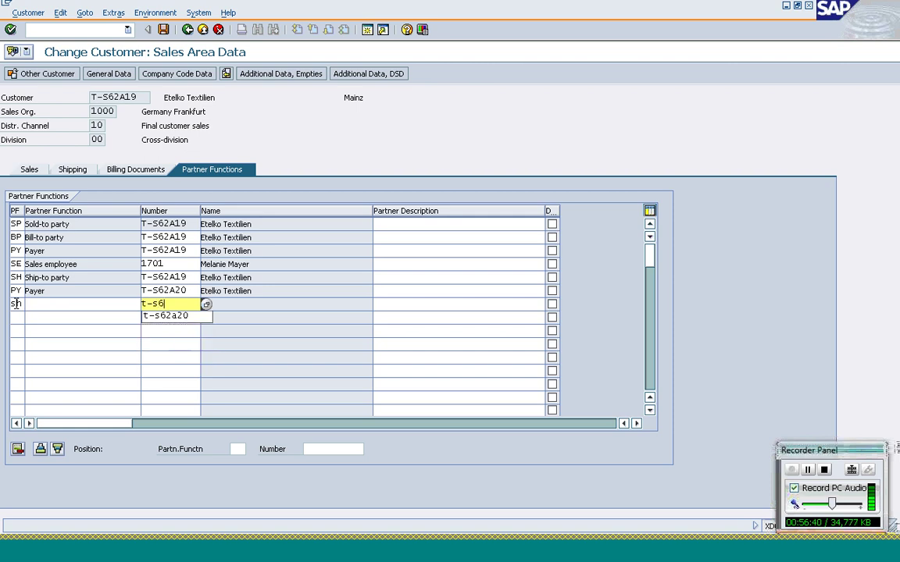
text(2a20)
key(Return)
key(Return)
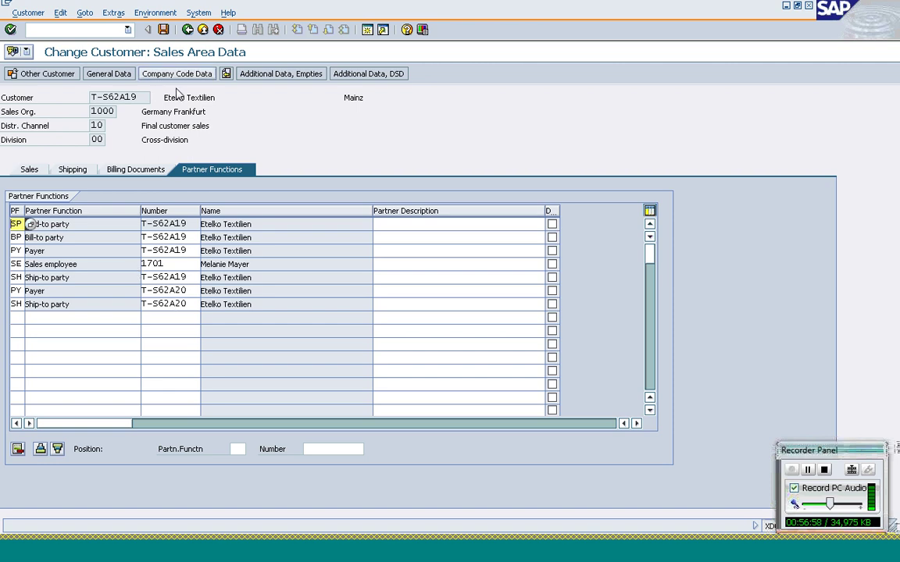
Step: Switch to the open standard order and examine its ship-to party before returning to the customer's partner functions
click(236, 555)
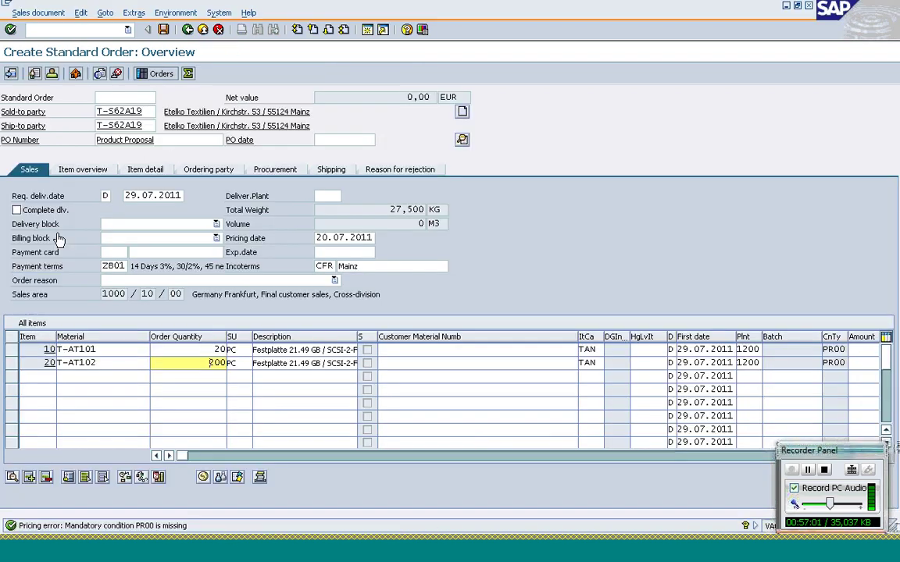
click(146, 127)
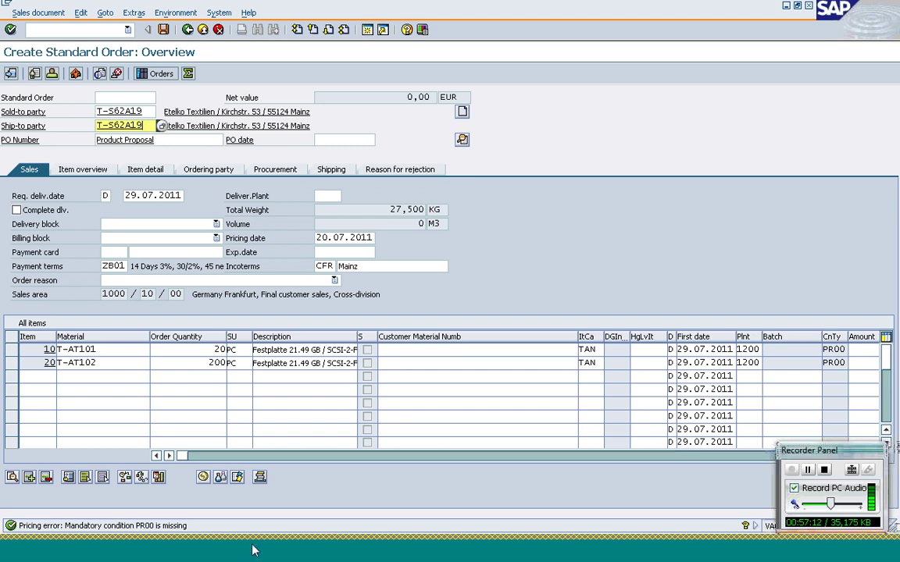
mouse_move(237, 558)
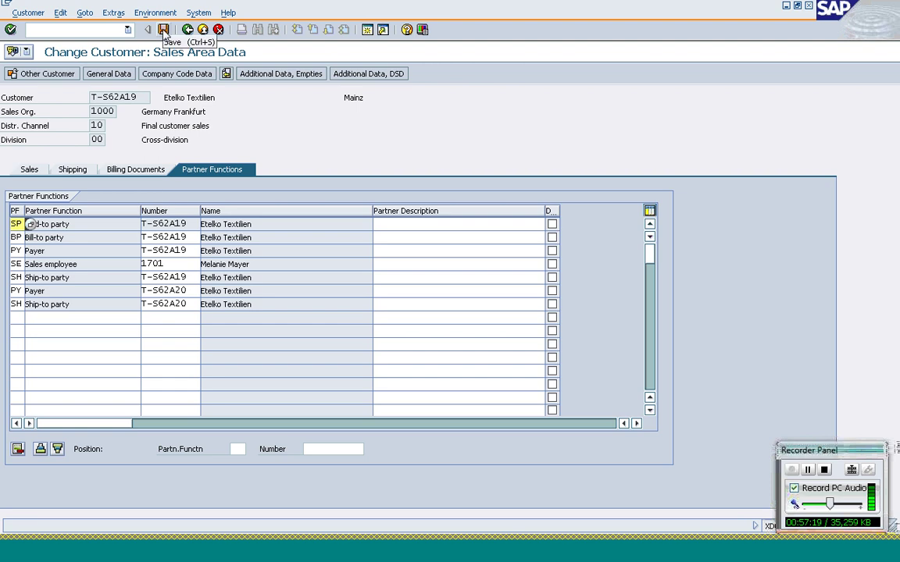
Step: Save the customer's additional partner functions and exit the customer change transaction
click(164, 31)
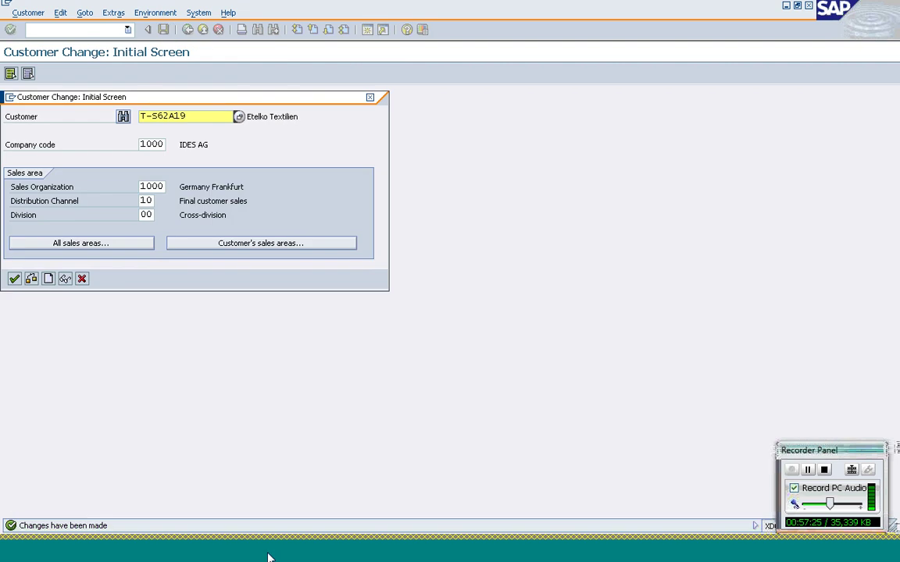
click(82, 279)
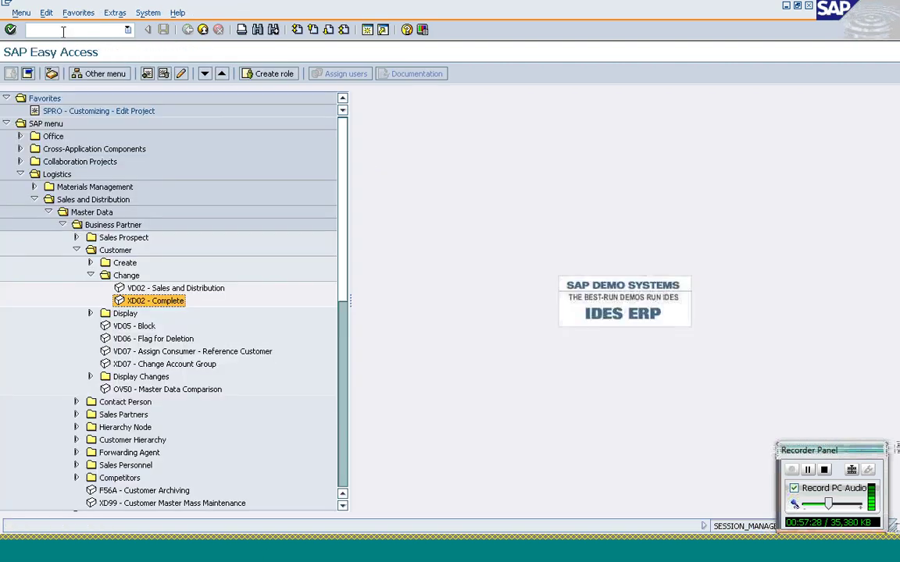
Step: Create a standard order with transaction VA01, entering the customer's number as sold-to party and "partners" as PO number
text(va01)
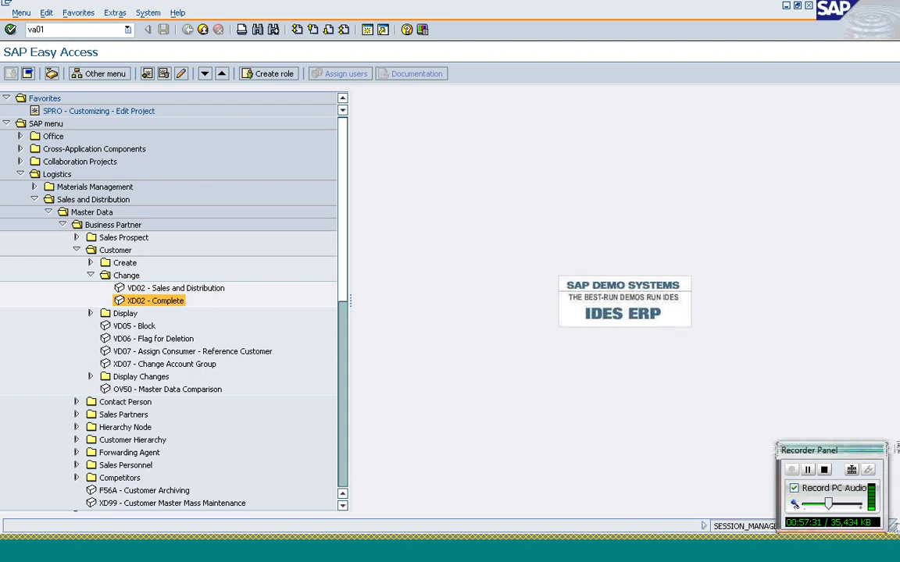
key(Return)
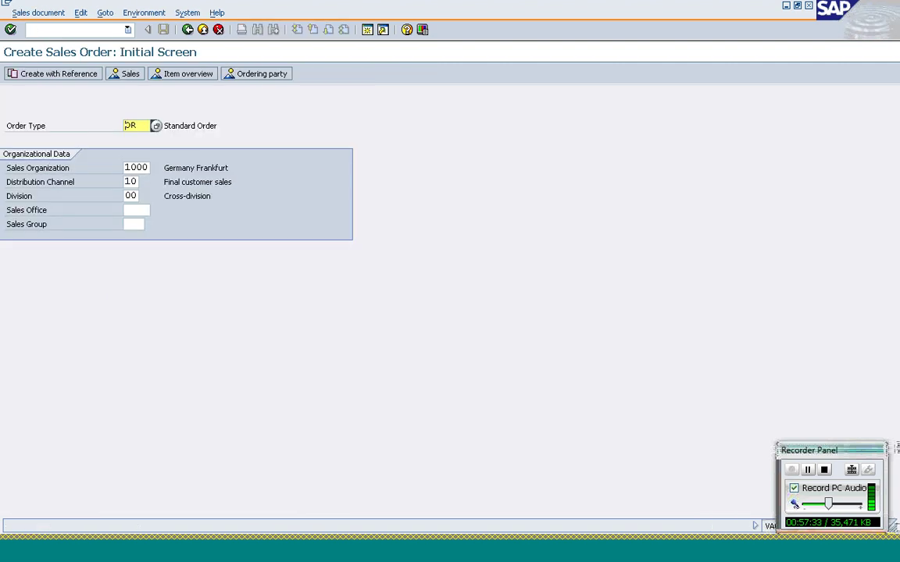
key(Return)
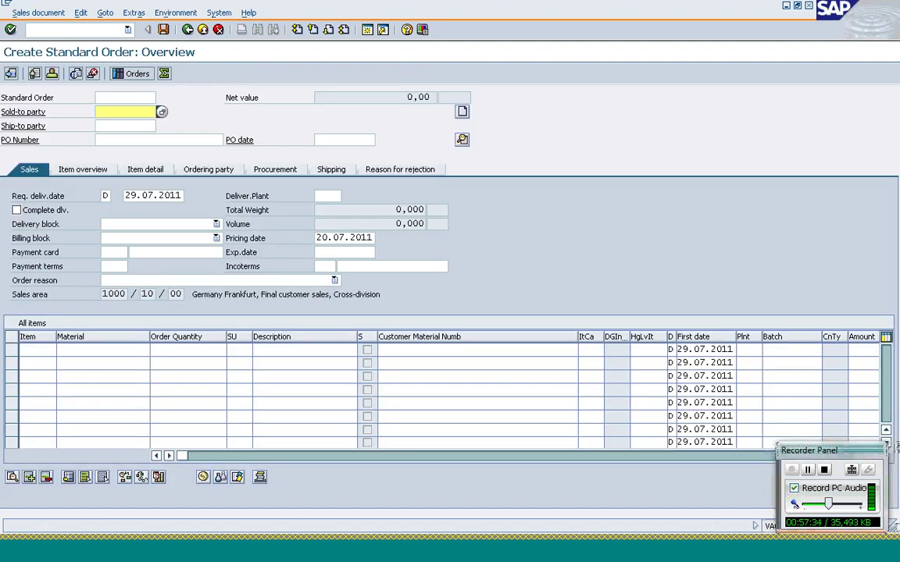
text(T)
key(Return)
key(Tab)
key(Tab)
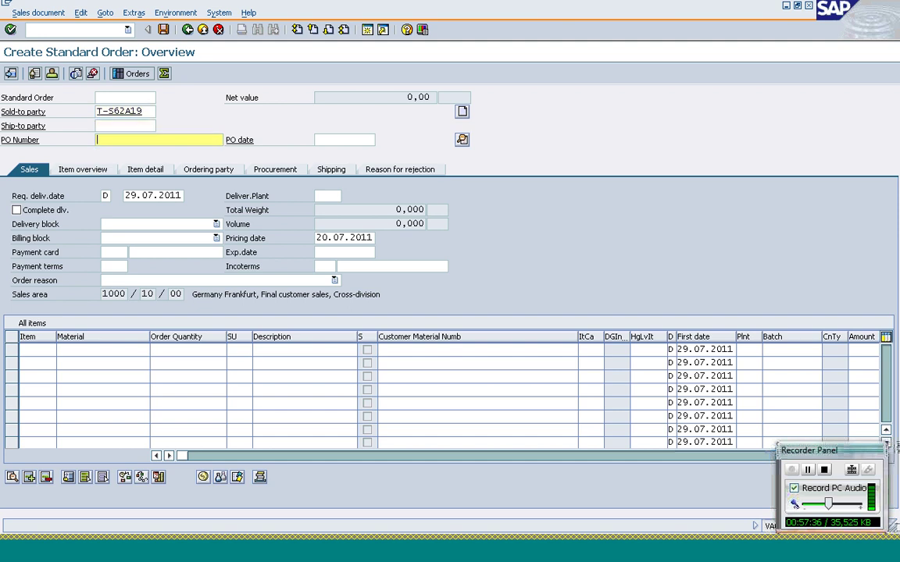
text(partners)
key(Return)
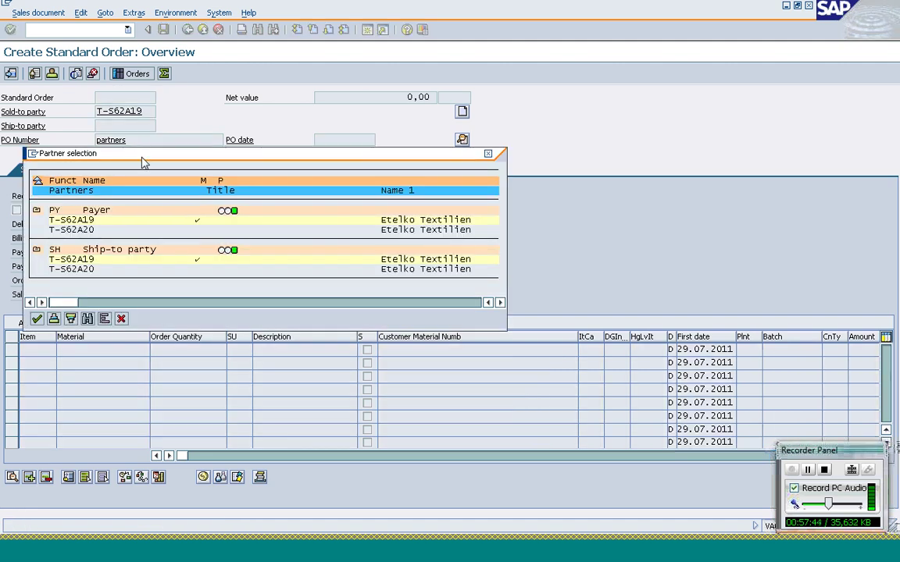
Step: Choose the additional customer as both payer and ship-to party for the order and accept the partner selection
drag(143, 162, 370, 88)
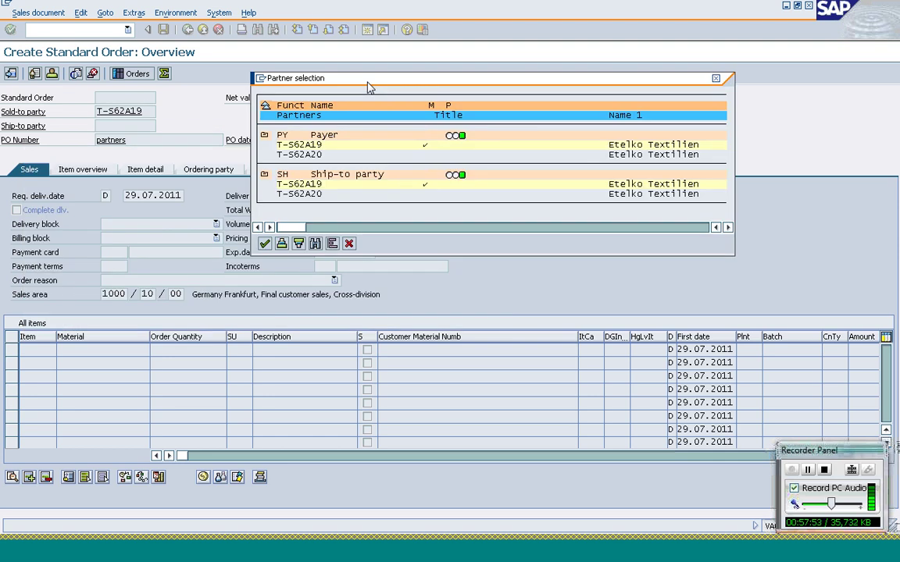
click(300, 154)
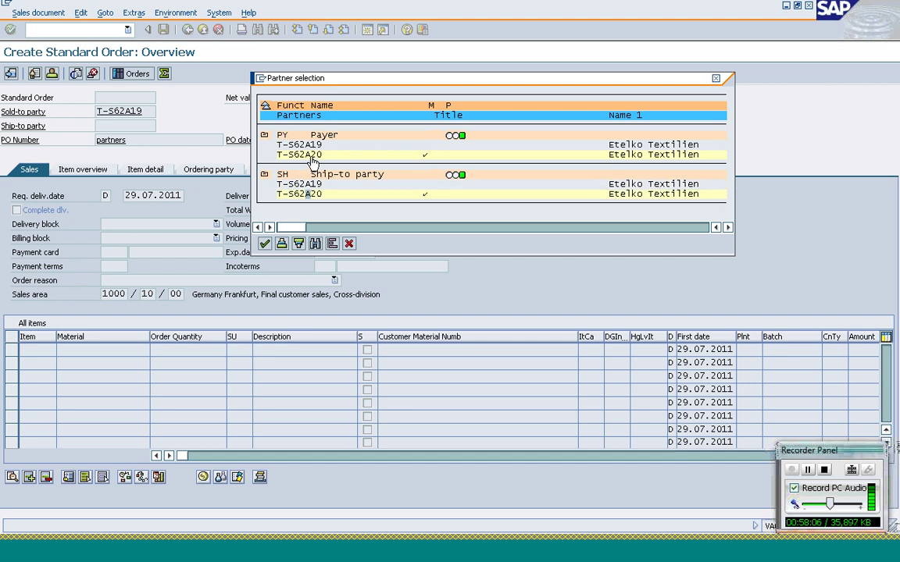
click(266, 244)
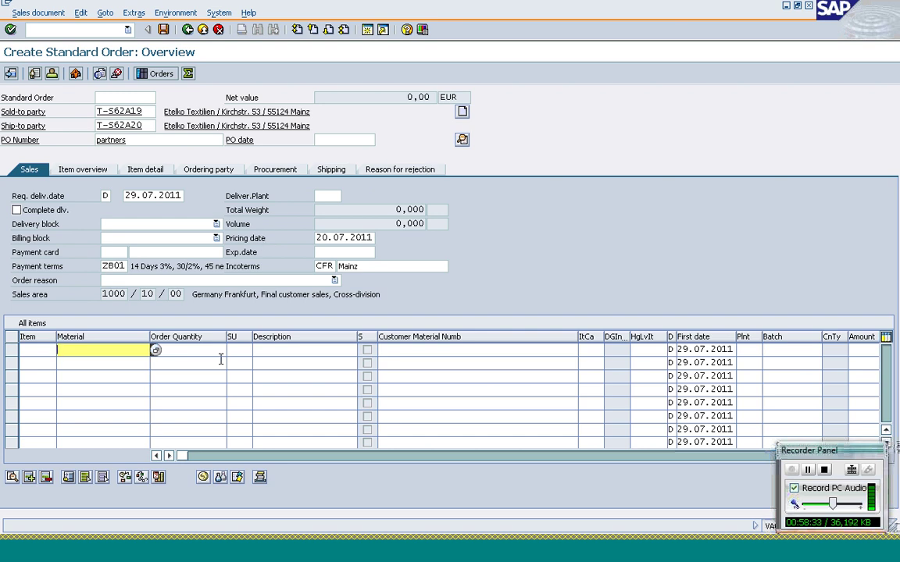
Step: Leave the order for transaction VD02, reopen the customer's sales area data and display its sales data
click(232, 539)
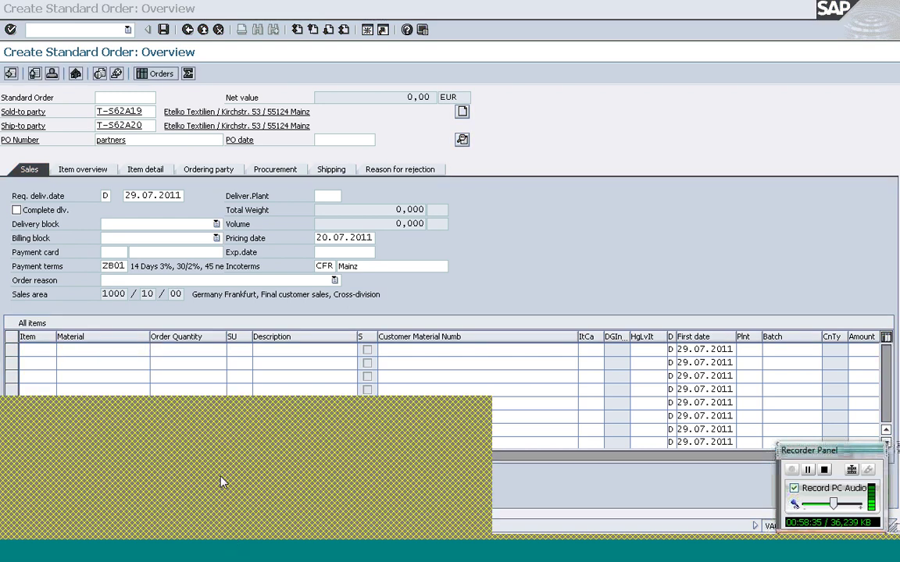
click(221, 482)
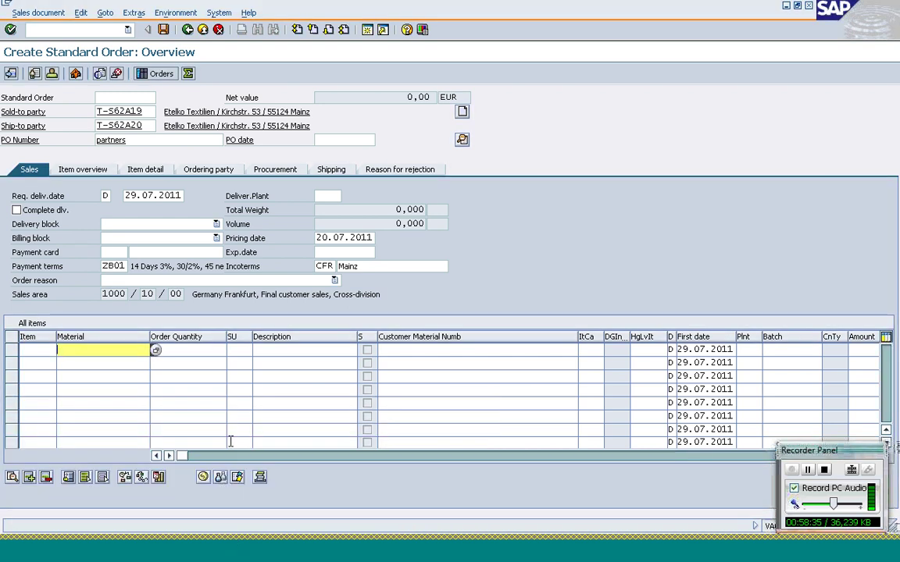
click(63, 30)
text(/n)
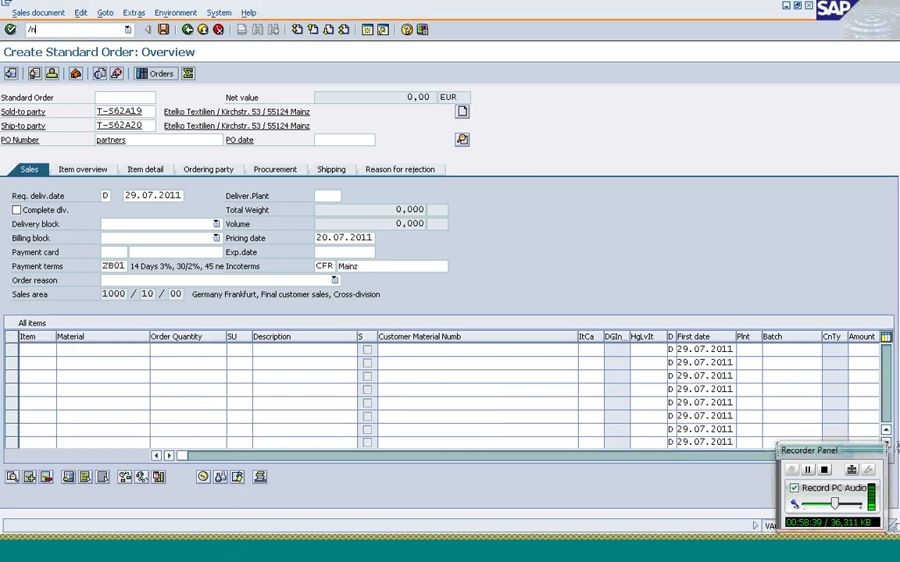
text(vd02)
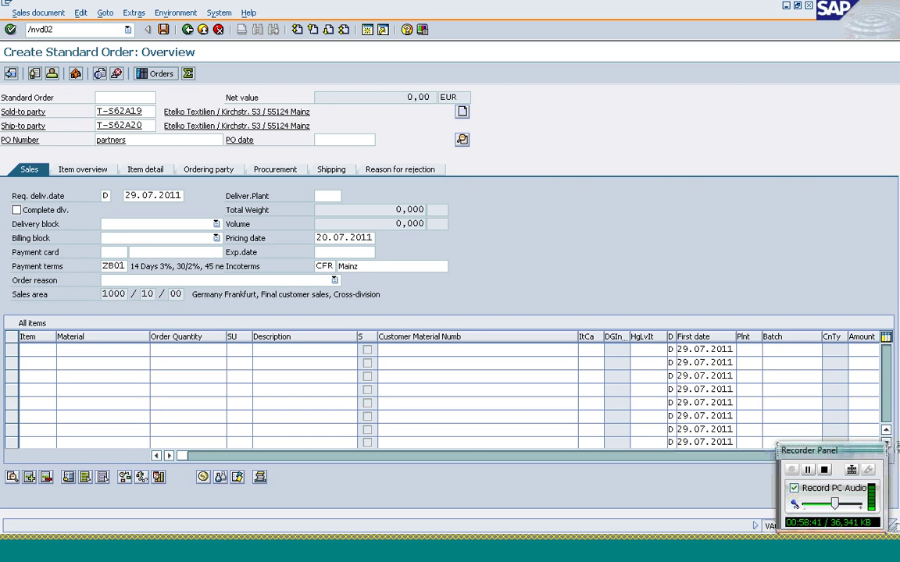
key(Return)
key(Return)
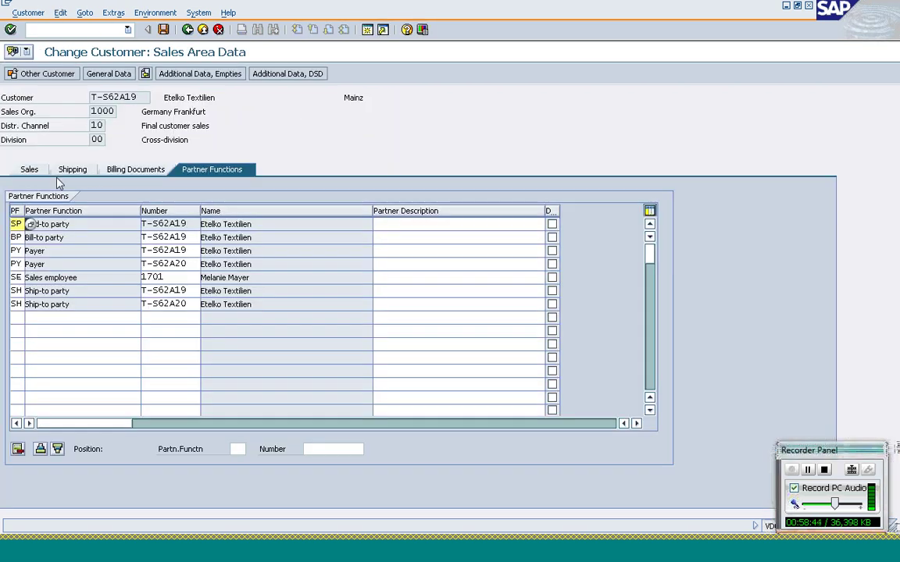
click(29, 169)
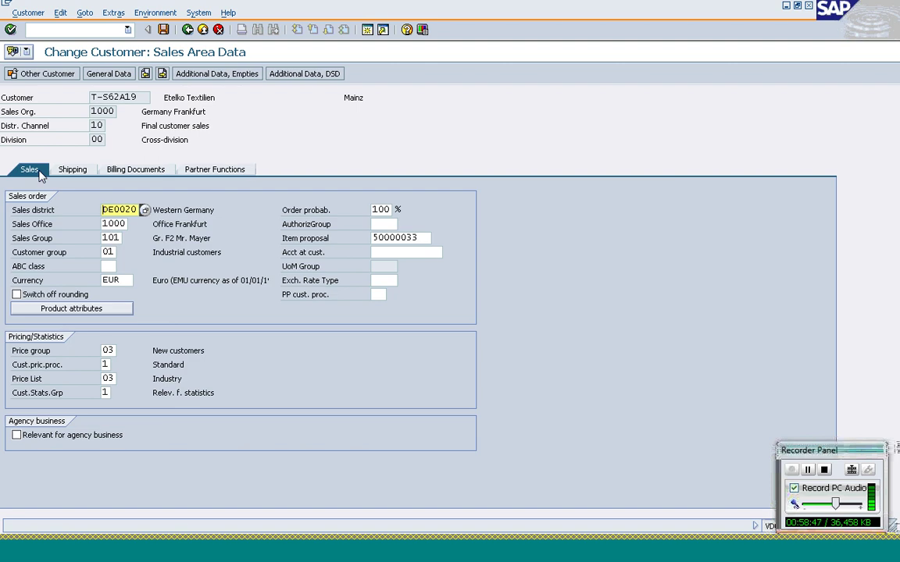